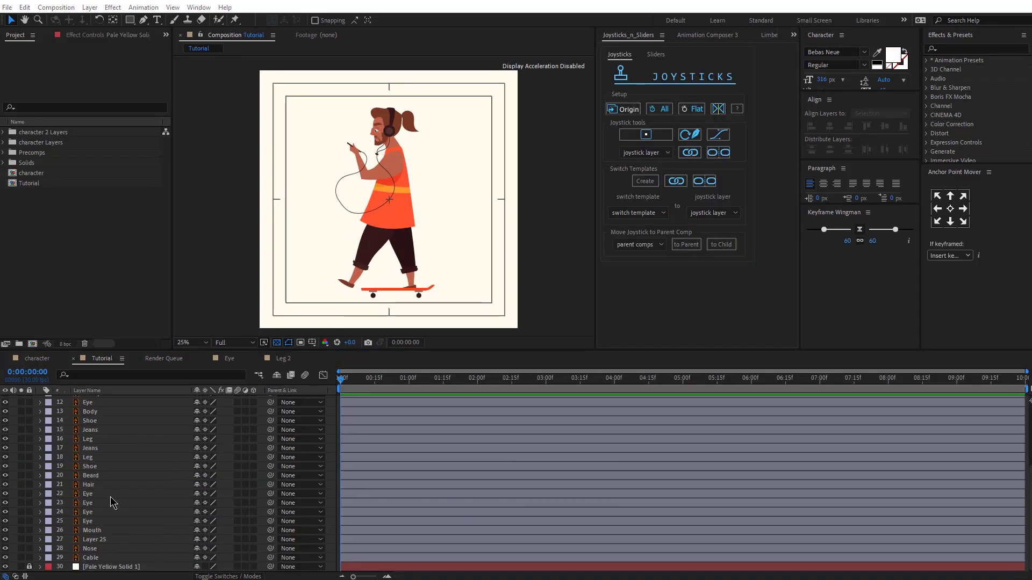
# Parent the Cable element layer to the Cable on layer 2, and that Cable to the Cable on layer 4.
pyautogui.scroll(4, 112, 502)
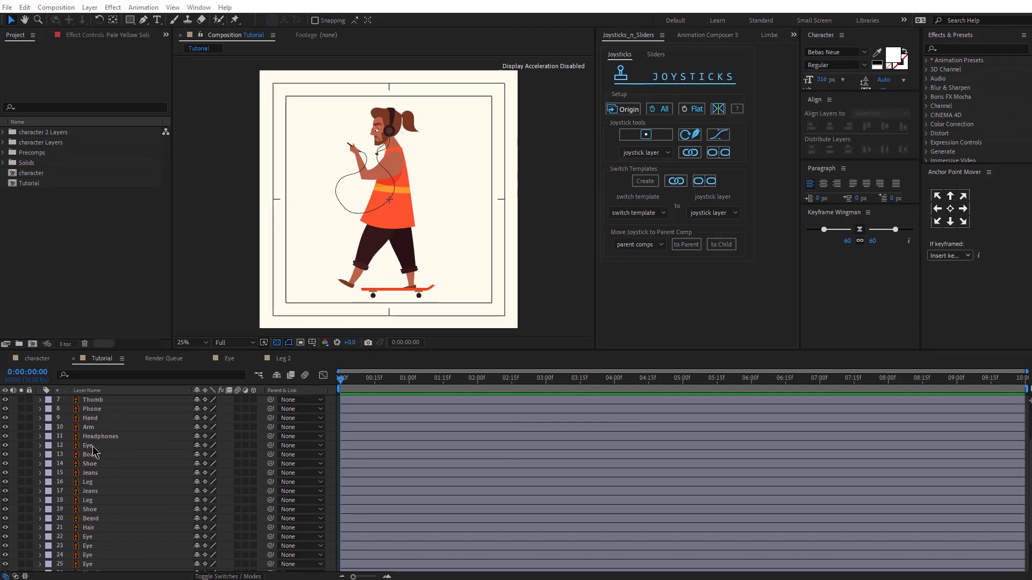
pyautogui.scroll(-4, 94, 466)
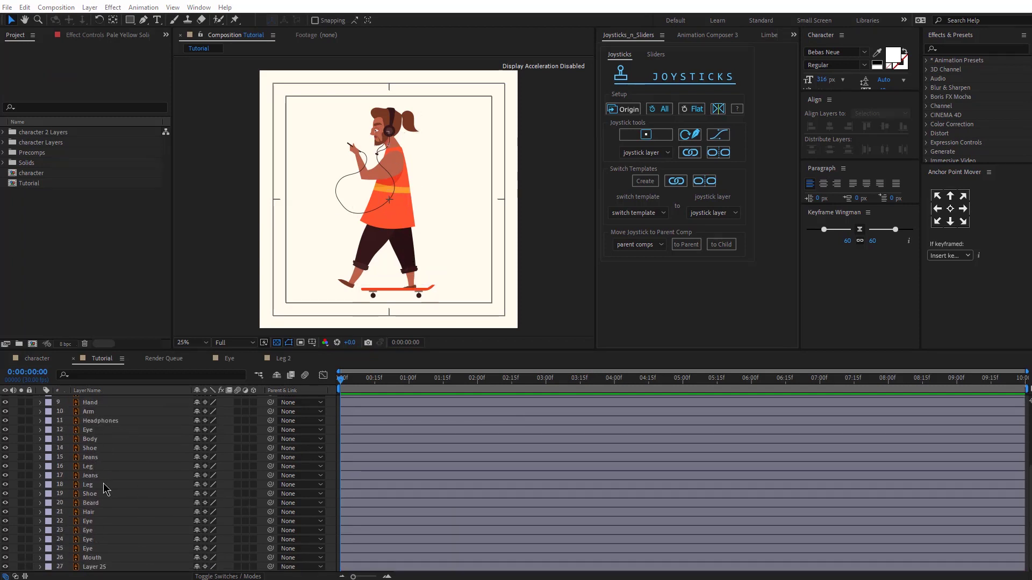
pyautogui.scroll(4, 105, 490)
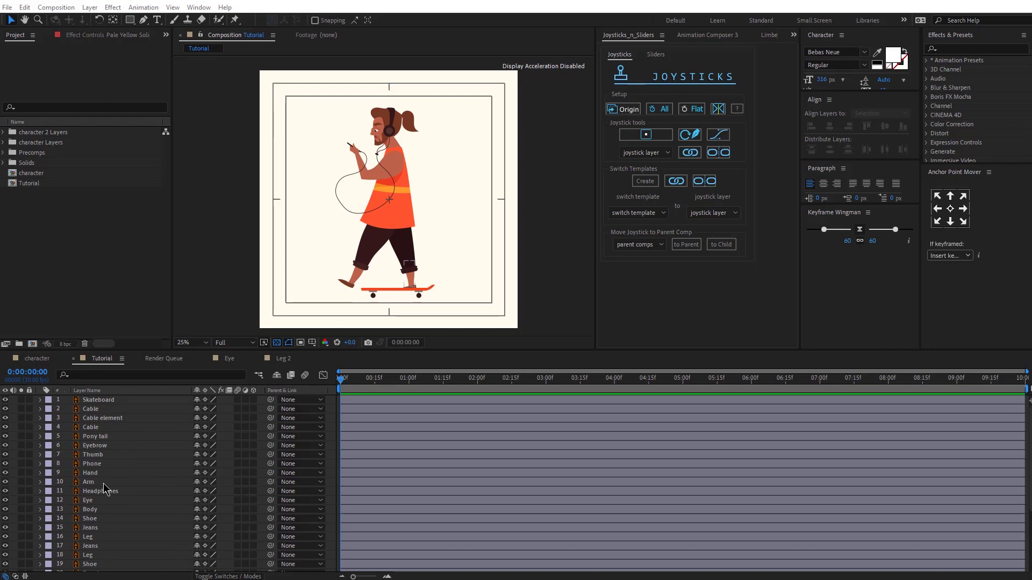
pyautogui.click(103, 409)
pyautogui.moveTo(271, 419); pyautogui.dragTo(97, 409)
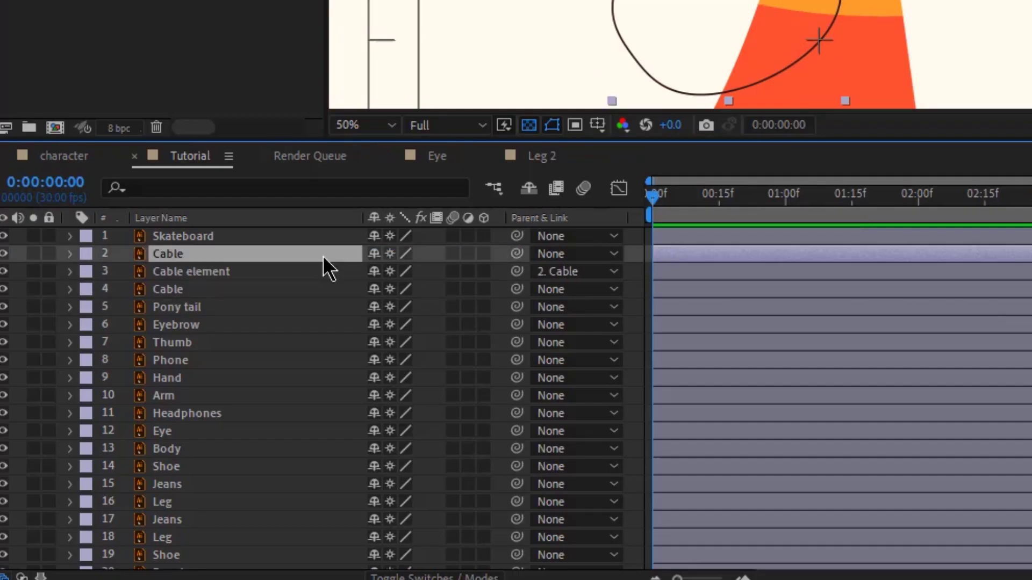
pyautogui.moveTo(517, 253); pyautogui.dragTo(189, 290)
pyautogui.click(183, 307)
pyautogui.keyDown('shift'); pyautogui.click(197, 326); pyautogui.keyUp('shift')
pyautogui.click(567, 308)
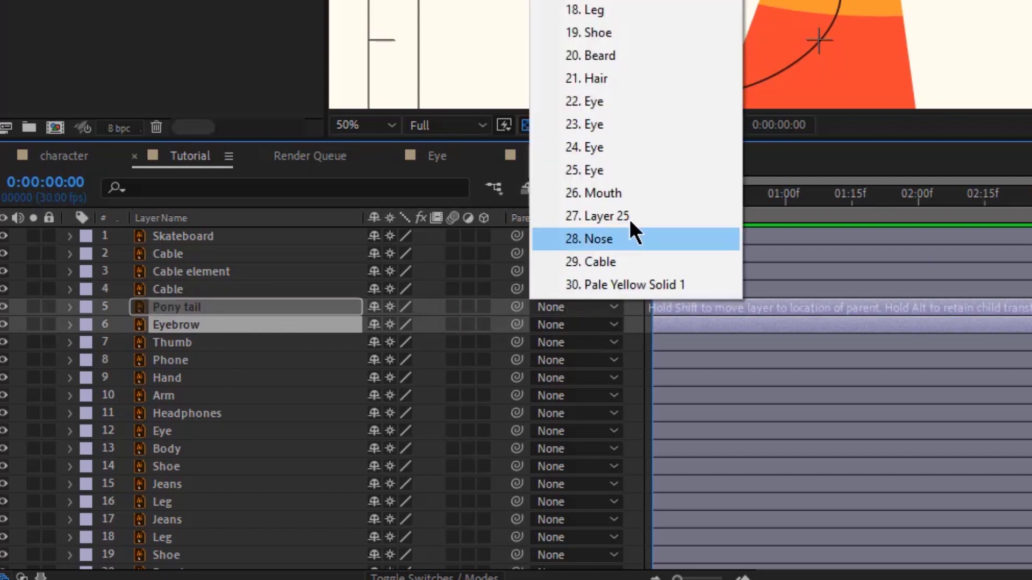
pyautogui.press('Escape')
# Rename Layer 25 as Head.
pyautogui.scroll(-4, 241, 408)
pyautogui.click(202, 508)
pyautogui.press('Return')
pyautogui.write('head')
pyautogui.press('Return')
pyautogui.press('Return')
pyautogui.write('Head')
pyautogui.press('Return')
# Parent the Pony tail and Eyebrow layers to Head.
pyautogui.scroll(4, 200, 457)
pyautogui.click(200, 308)
pyautogui.keyDown('shift'); pyautogui.click(204, 324); pyautogui.keyUp('shift')
pyautogui.click(547, 324)
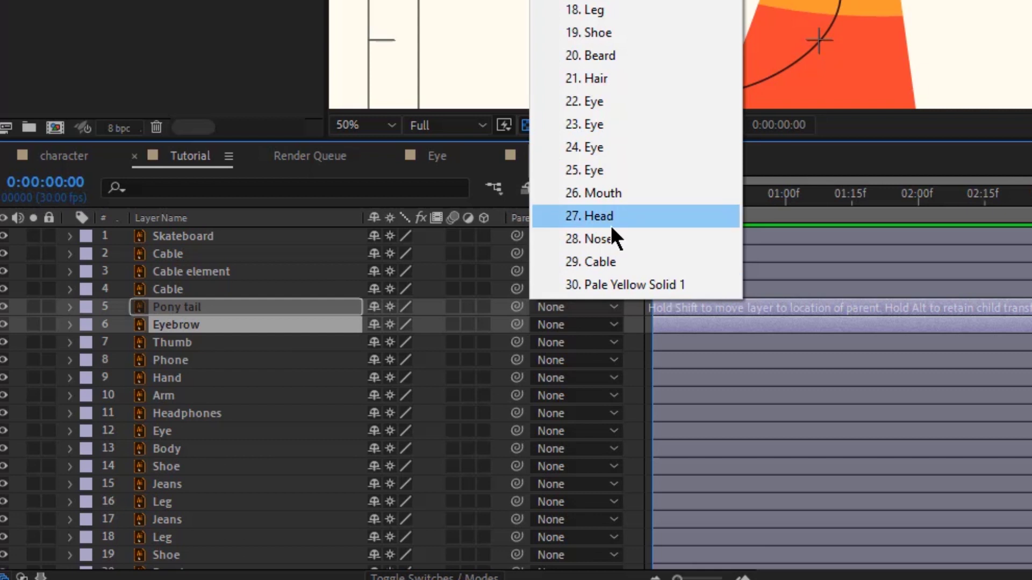
pyautogui.click(553, 221)
# Build the arm hierarchy by parenting Thumb and Phone to Hand, Hand to Arm, and Arm to Body.
pyautogui.click(234, 344)
pyautogui.moveTo(517, 342); pyautogui.dragTo(182, 378)
pyautogui.moveTo(517, 360); pyautogui.dragTo(211, 379)
pyautogui.moveTo(518, 378); pyautogui.dragTo(237, 400)
pyautogui.click(236, 401)
pyautogui.click(560, 397)
pyautogui.click(645, 1)
# Parent the Headphones layer and the Eye on layer 12 to Head.
pyautogui.click(208, 415)
pyautogui.scroll(-2, 210, 418)
pyautogui.keyDown('ctrl'); pyautogui.click(180, 326); pyautogui.keyUp('ctrl')
pyautogui.moveTo(517, 325); pyautogui.dragTo(184, 525)
# Pre-compose the Shoe, Jeans and Leg layers of the character's raised leg into a composition named Leg.
pyautogui.click(205, 280)
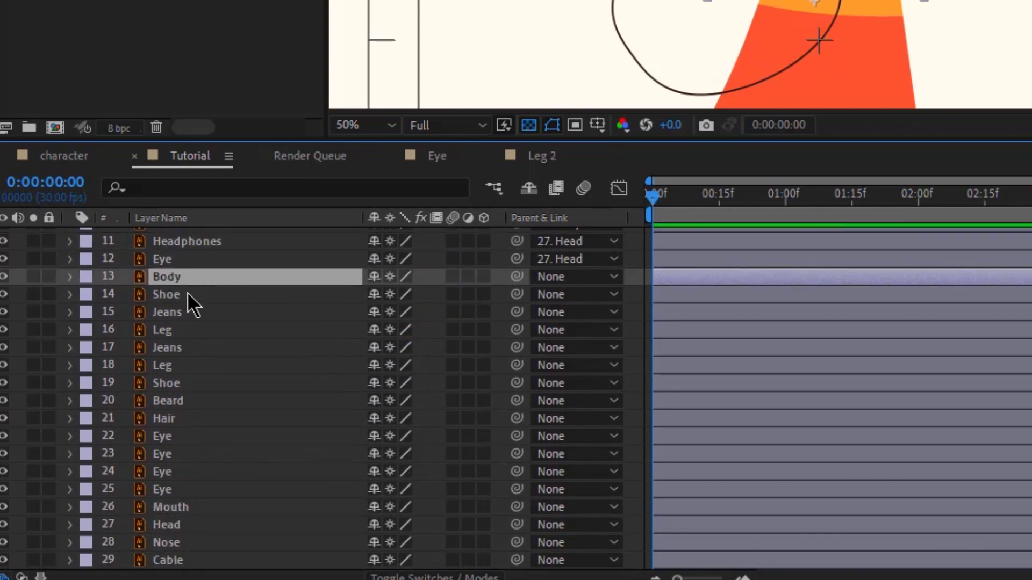
pyautogui.click(189, 294)
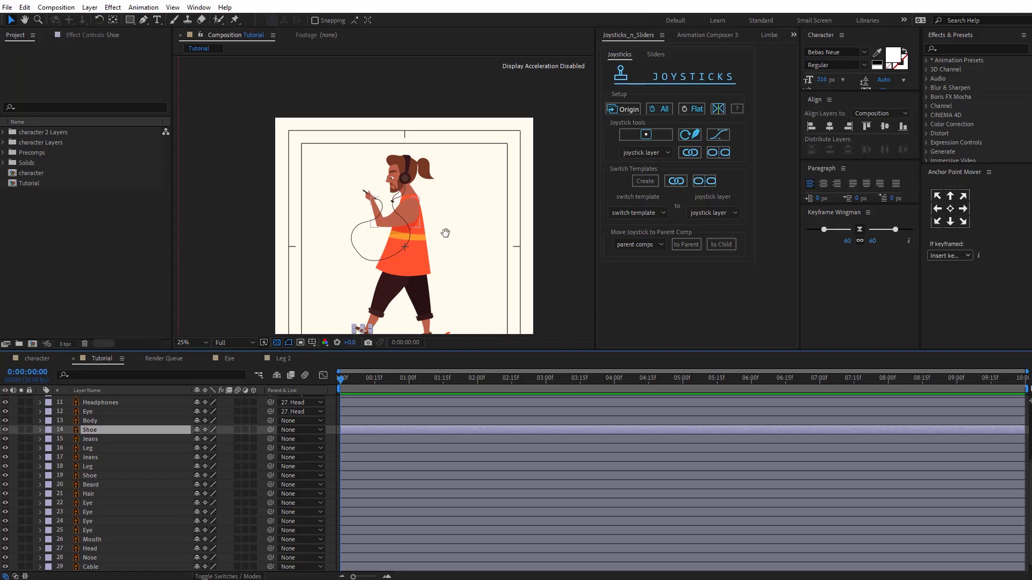
pyautogui.moveTo(420, 241); pyautogui.dragTo(461, 131)
pyautogui.scroll(2, 369, 232)
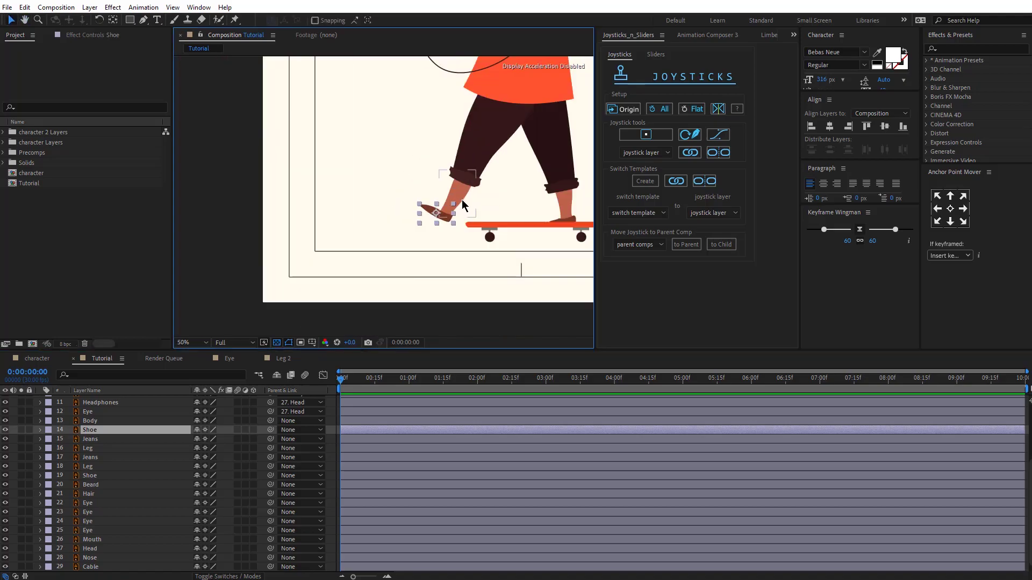
pyautogui.keyDown('shift'); pyautogui.click(462, 199); pyautogui.keyUp('shift')
pyautogui.keyDown('shift'); pyautogui.click(475, 143); pyautogui.keyUp('shift')
pyautogui.click(5, 430)
pyautogui.click(5, 430)
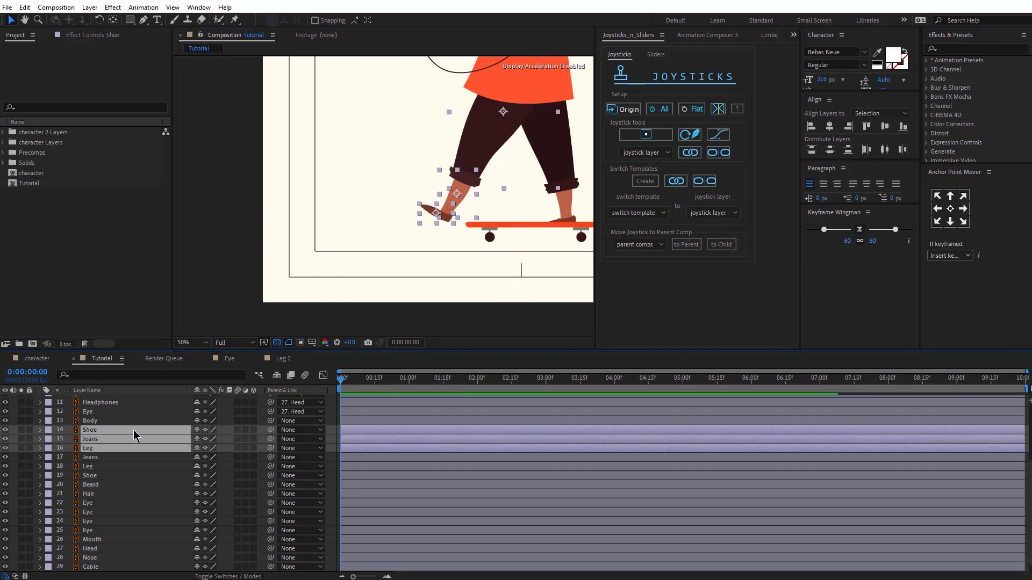
pyautogui.rightClick(136, 436)
pyautogui.click(161, 371)
pyautogui.write('Le')
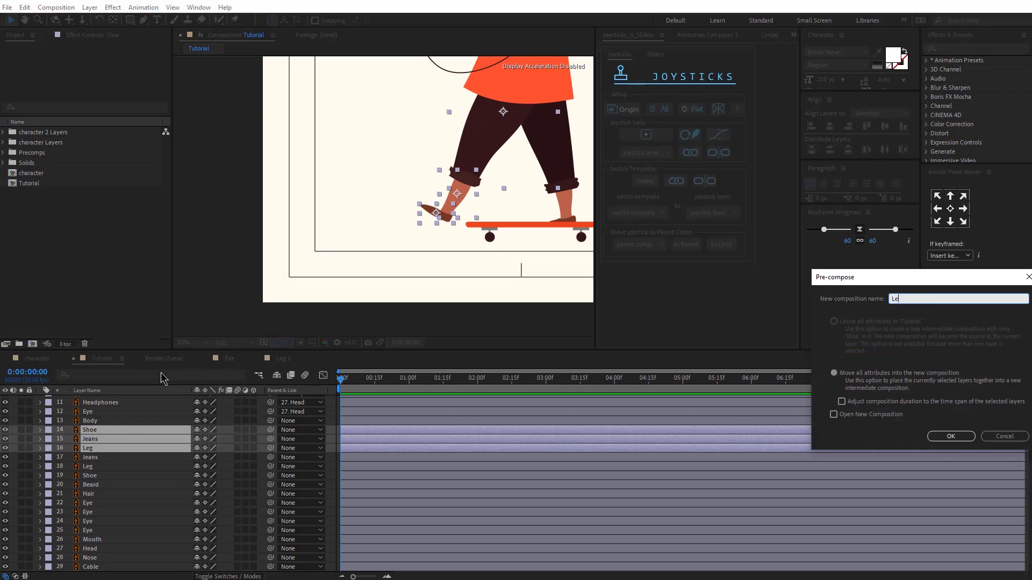
pyautogui.press('Return')
# Pre-compose the Jeans, Leg and Shoe layers of the leg standing on the skateboard as Leg, and parent both Leg compositions to Body.
pyautogui.click(96, 449)
pyautogui.keyDown('shift'); pyautogui.click(90, 463); pyautogui.keyUp('shift')
pyautogui.rightClick(96, 456)
pyautogui.click(151, 406)
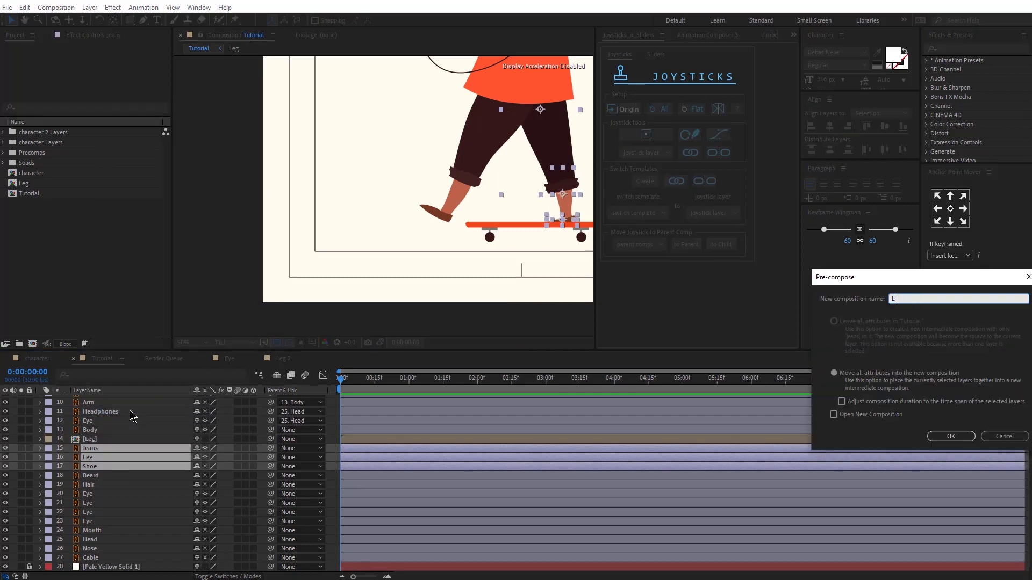
pyautogui.press('Return')
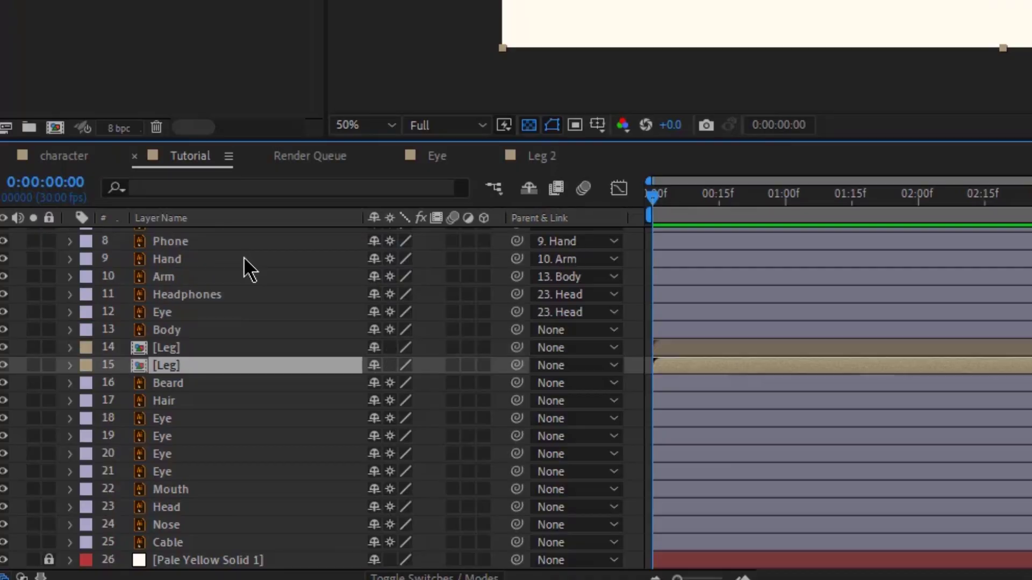
pyautogui.keyDown('shift'); pyautogui.click(183, 348); pyautogui.keyUp('shift')
pyautogui.moveTo(516, 348); pyautogui.dragTo(245, 328)
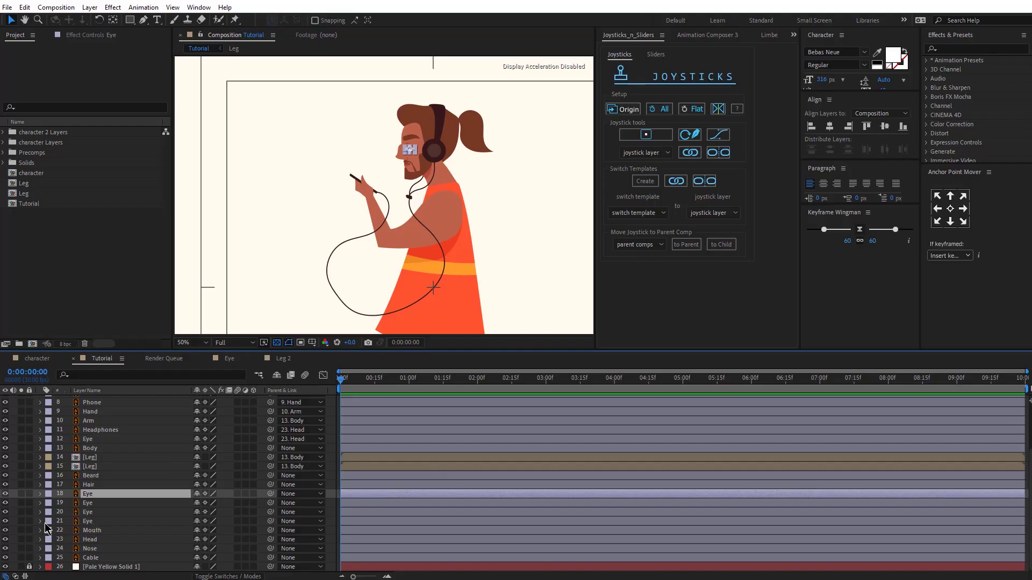
# Pre-compose the four consecutive Eye layers below Hair into a composition named Eye.
pyautogui.keyDown('shift'); pyautogui.click(44, 521); pyautogui.keyUp('shift')
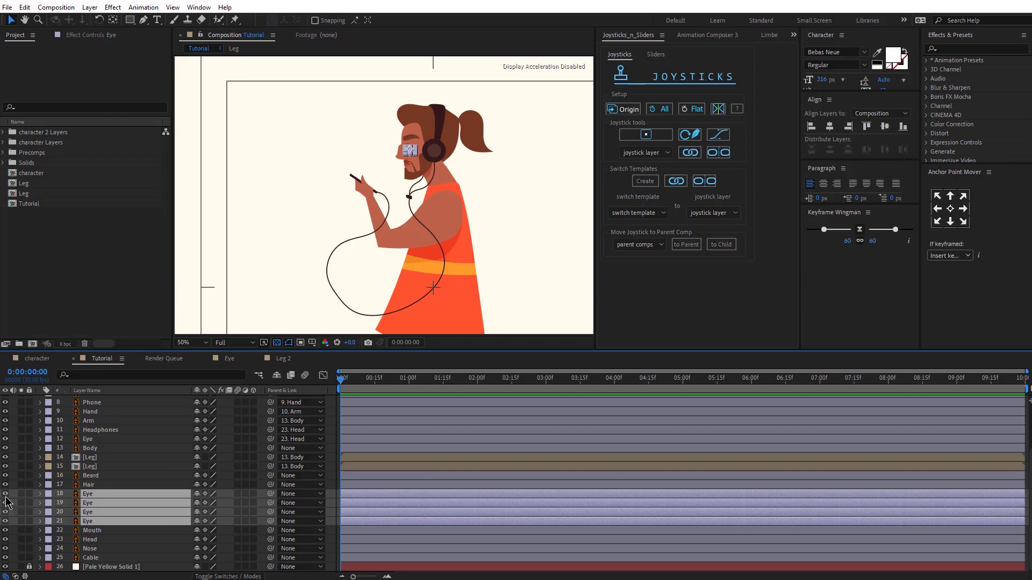
pyautogui.rightClick(115, 509)
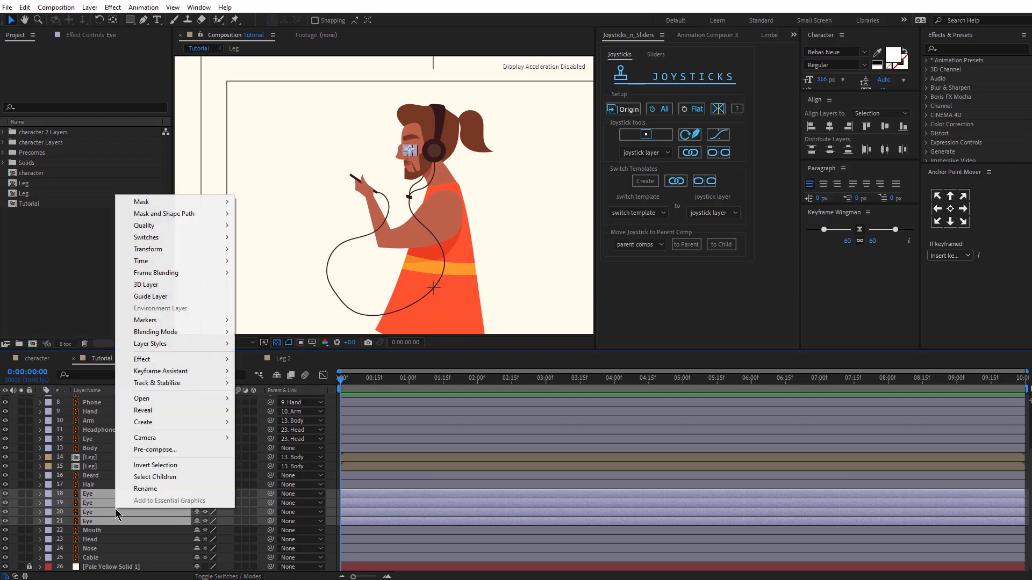
pyautogui.click(154, 447)
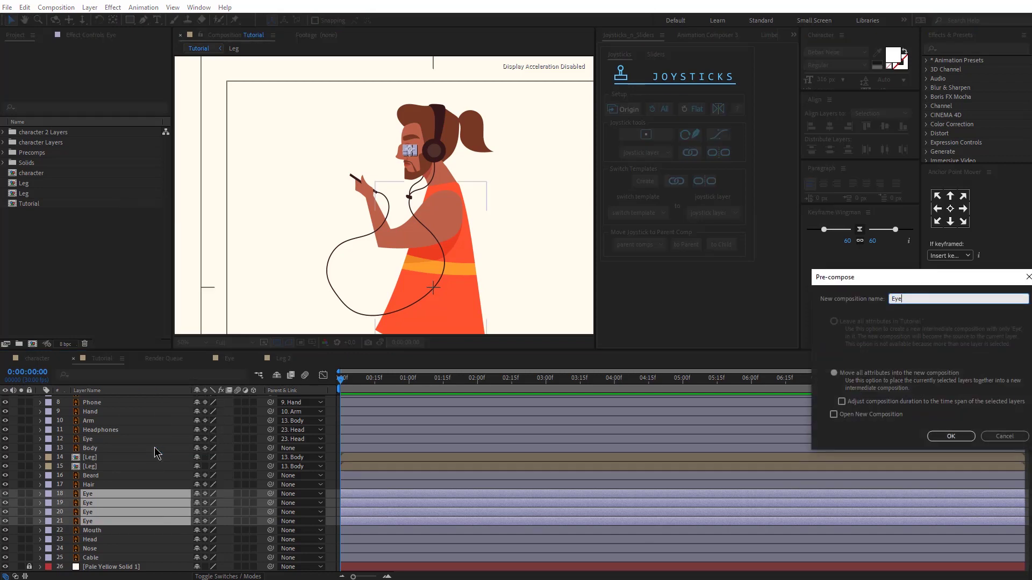
pyautogui.press('Return')
# Parent the Beard, Hair, Eye composition, Mouth and Nose layers to Head.
pyautogui.keyDown('shift'); pyautogui.click(96, 503); pyautogui.keyUp('shift')
pyautogui.moveTo(271, 521); pyautogui.dragTo(118, 540)
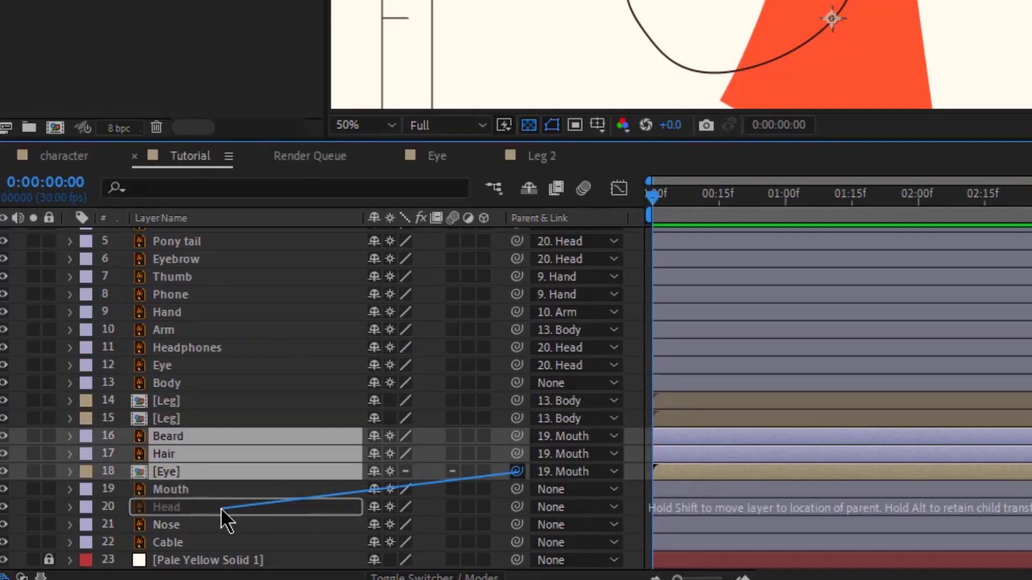
pyautogui.moveTo(221, 509); pyautogui.dragTo(221, 509)
pyautogui.moveTo(516, 490); pyautogui.dragTo(222, 508)
pyautogui.moveTo(514, 523); pyautogui.dragTo(221, 509)
# Parent the lowest Cable layer to the Cable on layer 4, and the Head layer to Body.
pyautogui.click(532, 544)
pyautogui.click(575, 49)
pyautogui.click(268, 527)
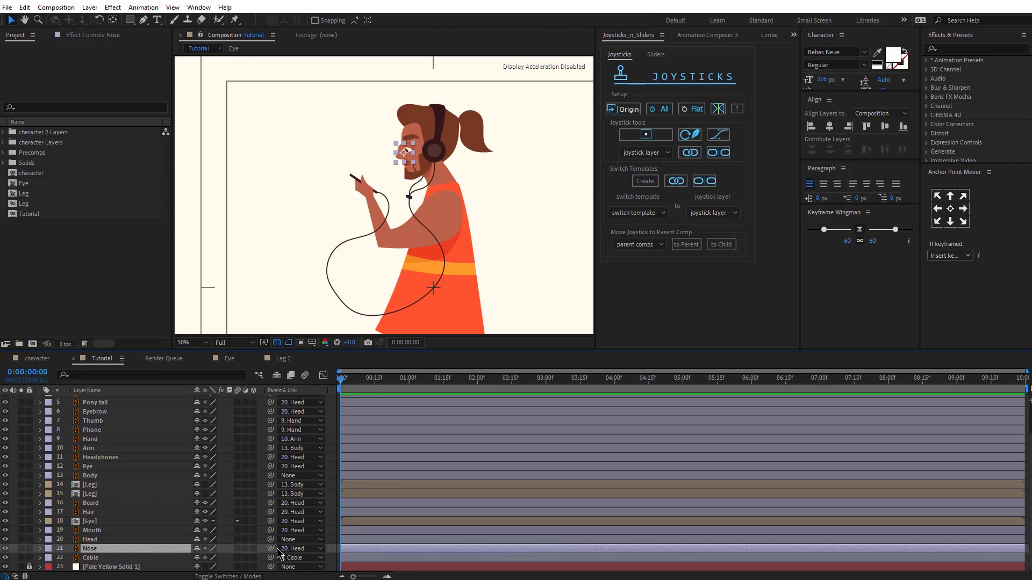
pyautogui.click(113, 540)
pyautogui.click(301, 540)
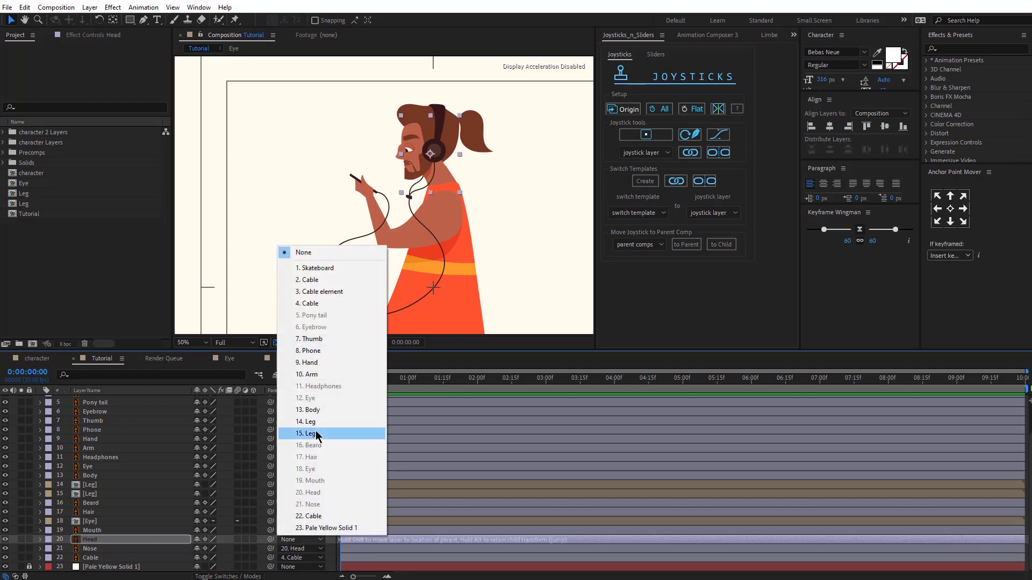
pyautogui.click(316, 411)
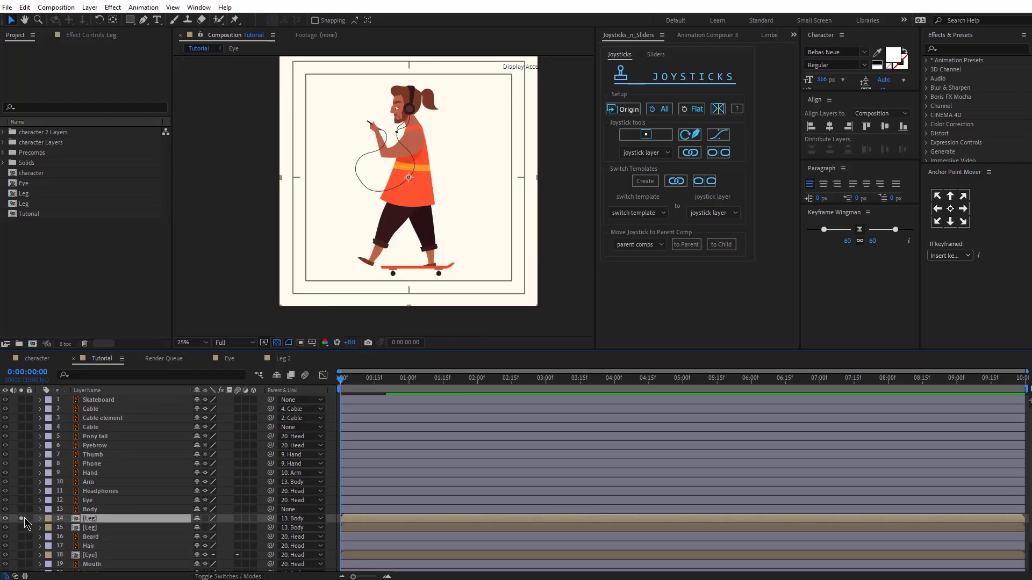
# Place puppet pins at the hip, knee and ankle of the soloed raised leg with the Puppet Pin tool.
pyautogui.scroll(2, 389, 217)
pyautogui.moveTo(401, 232); pyautogui.dragTo(389, 190)
pyautogui.click(235, 20)
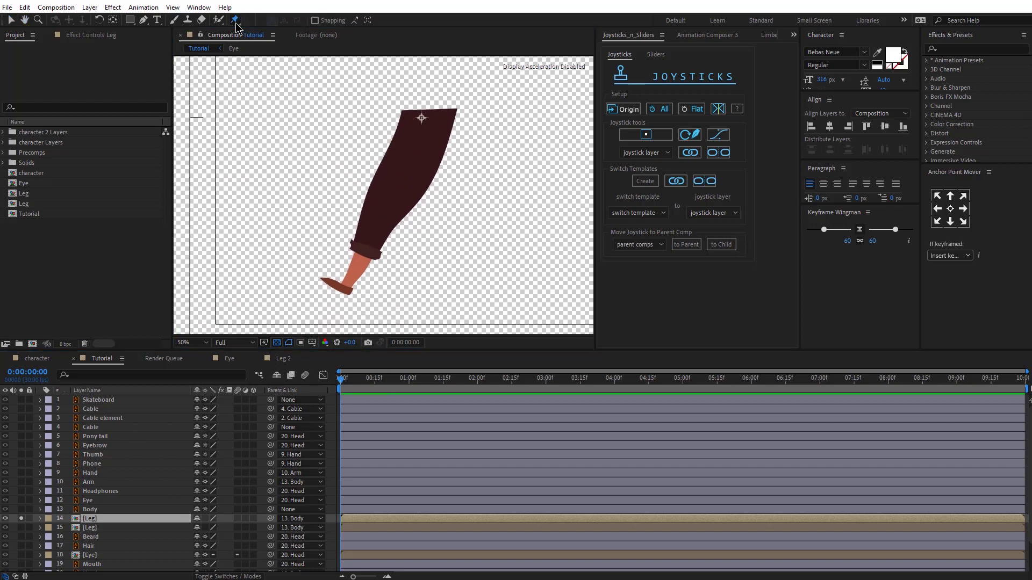
pyautogui.click(425, 119)
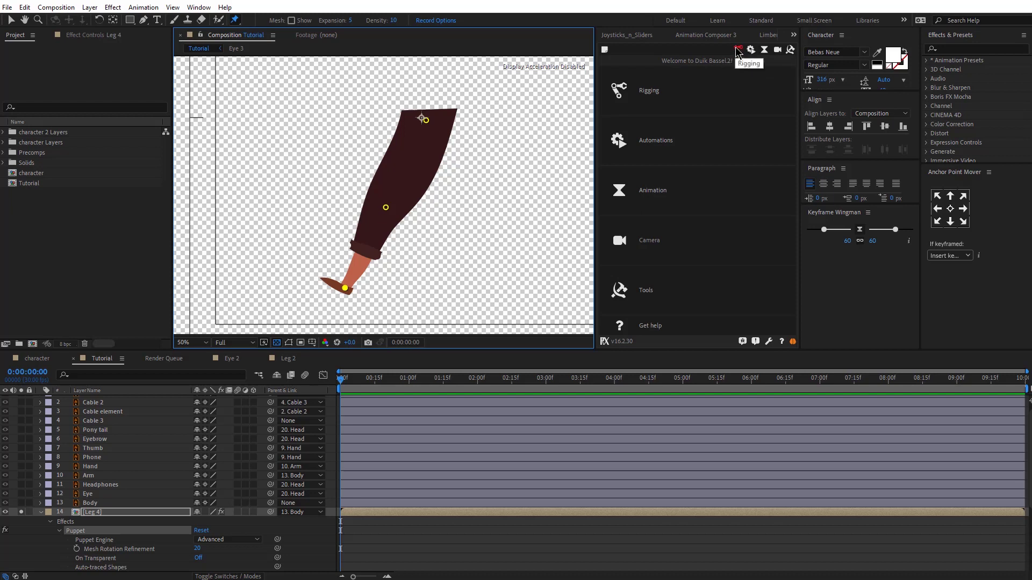
# Add Duik bones to Puppet Pins 1, 2 and 3 of the Leg 4 layer.
pyautogui.click(736, 48)
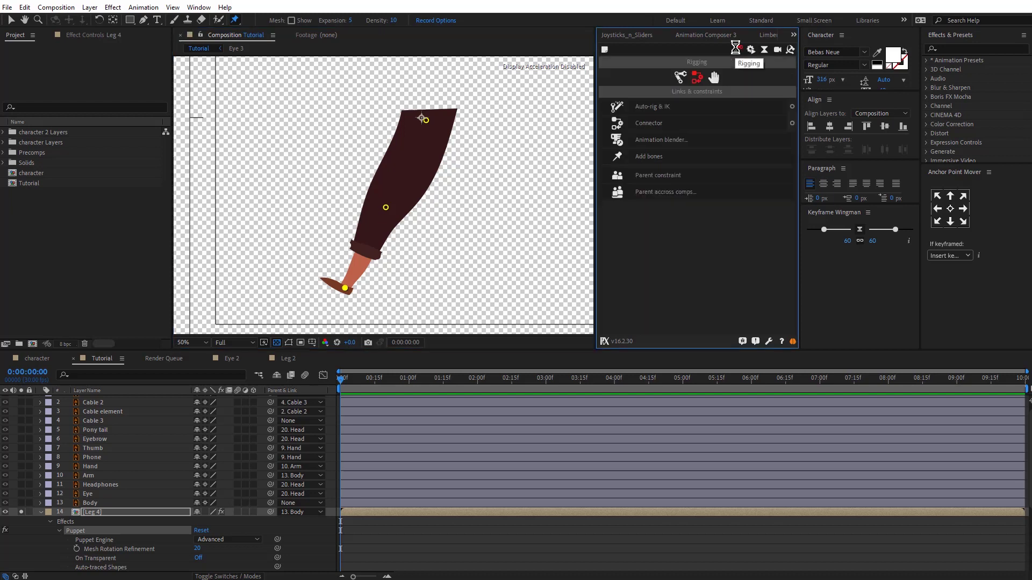
pyautogui.click(93, 513)
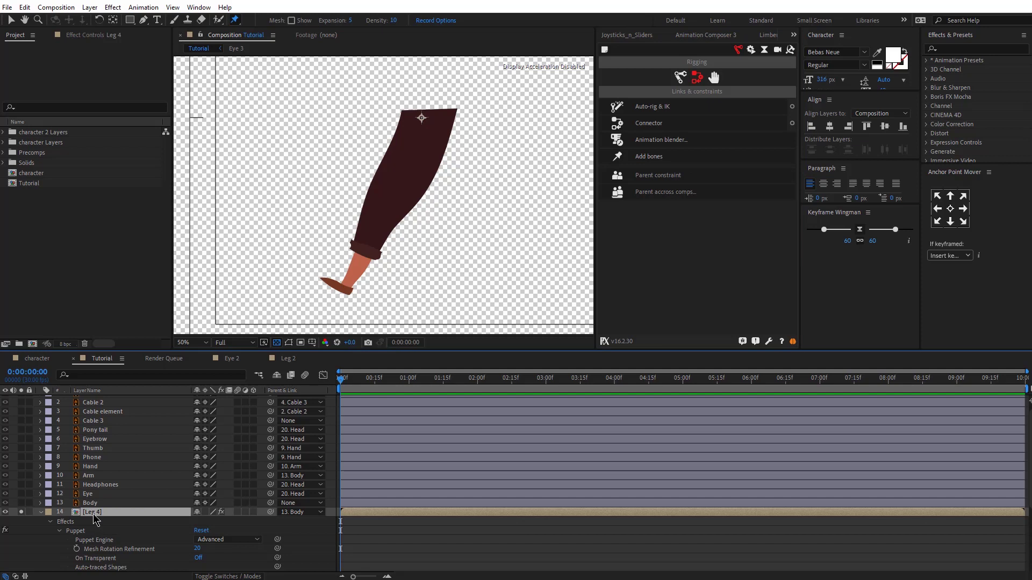
pyautogui.press('u')
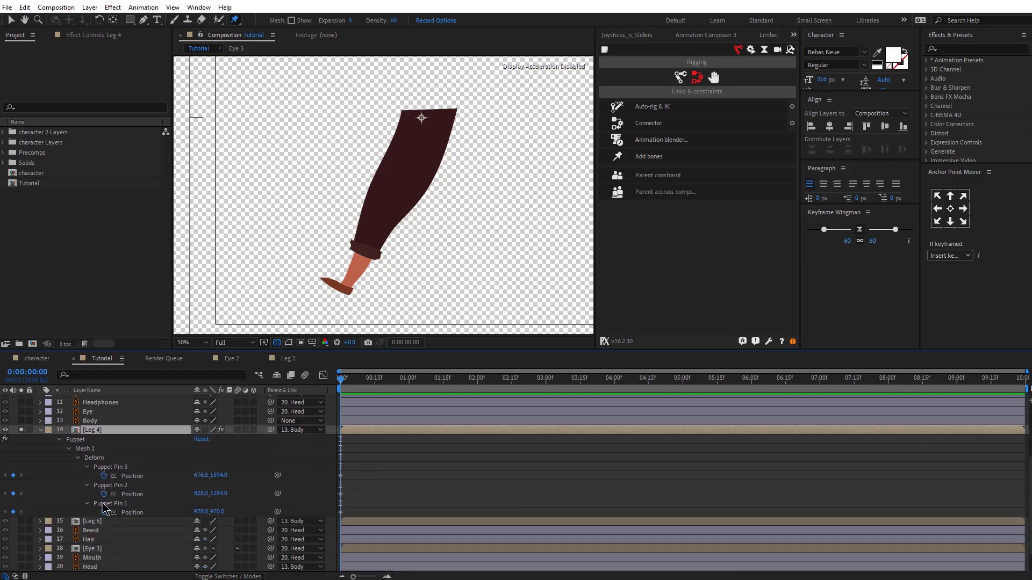
pyautogui.click(124, 467)
pyautogui.keyDown('shift'); pyautogui.click(122, 504); pyautogui.keyUp('shift')
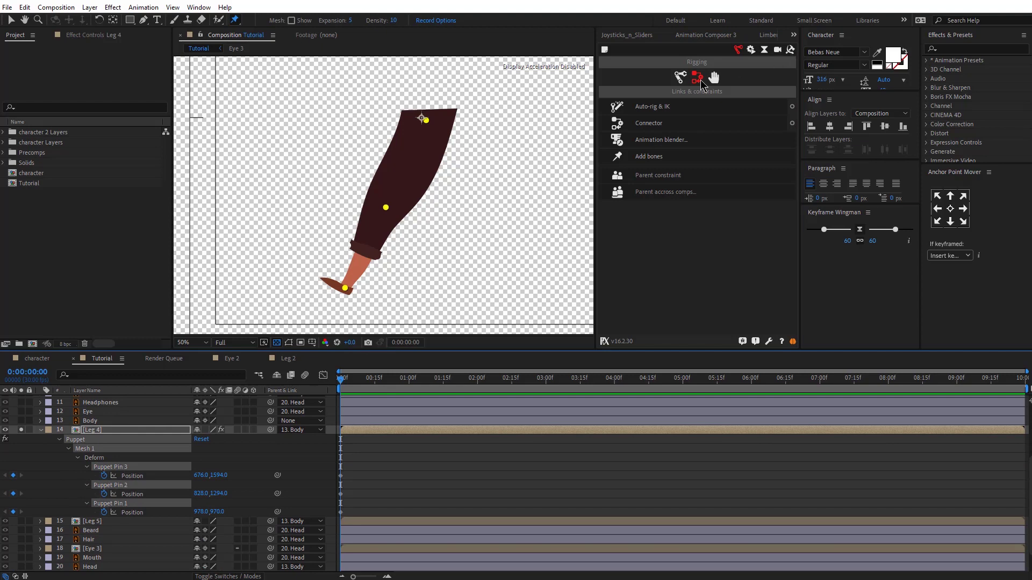
pyautogui.click(649, 158)
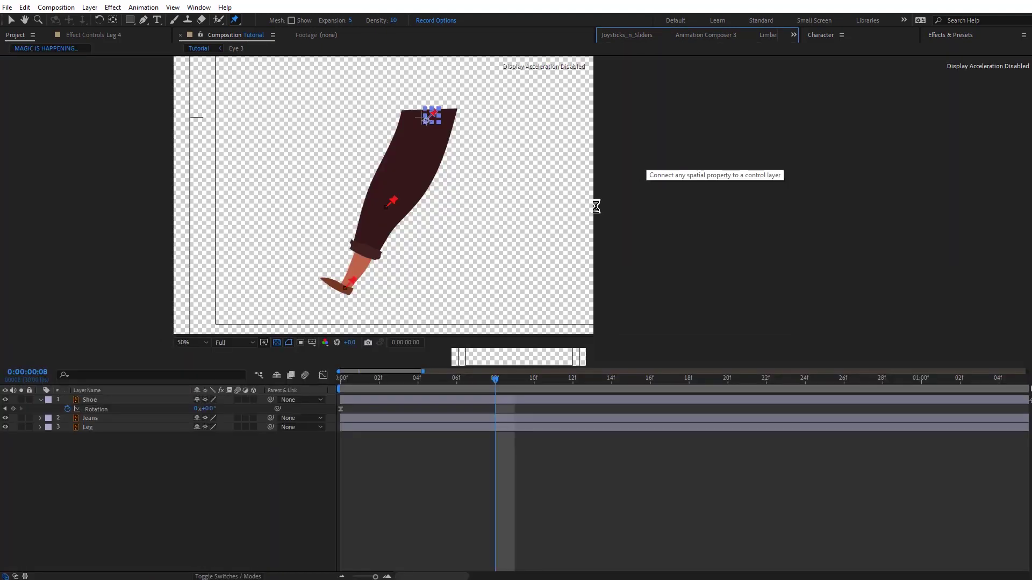
# Apply Duik's Auto-rig & IK to the three Leg 4 puppet pin bone layers.
pyautogui.click(138, 430)
pyautogui.keyDown('shift'); pyautogui.click(144, 449); pyautogui.keyUp('shift')
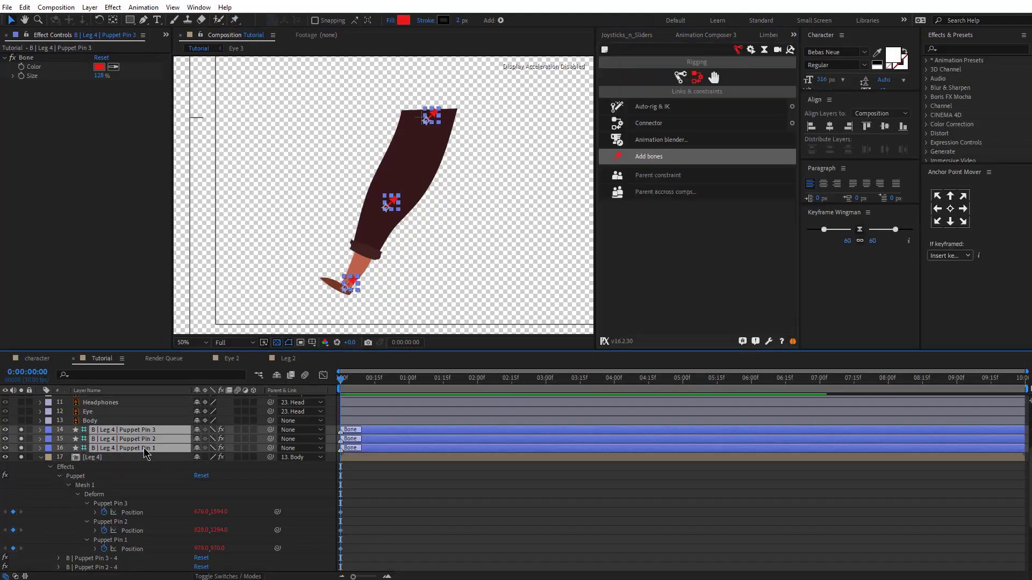
pyautogui.click(657, 108)
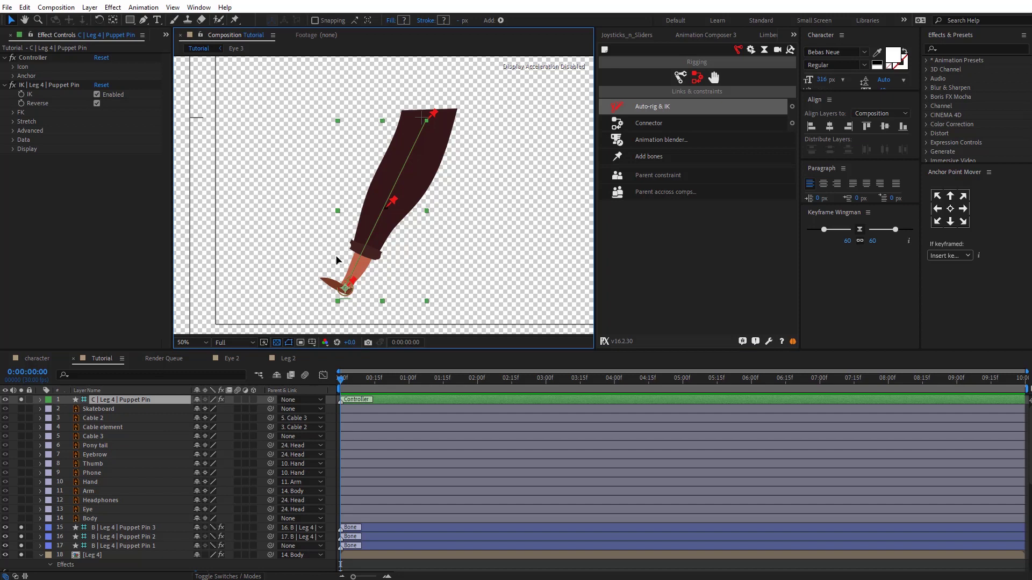
# Test the leg's bend by moving the foot controller, and turn off the IK's Reverse option.
pyautogui.moveTo(345, 289); pyautogui.dragTo(330, 244)
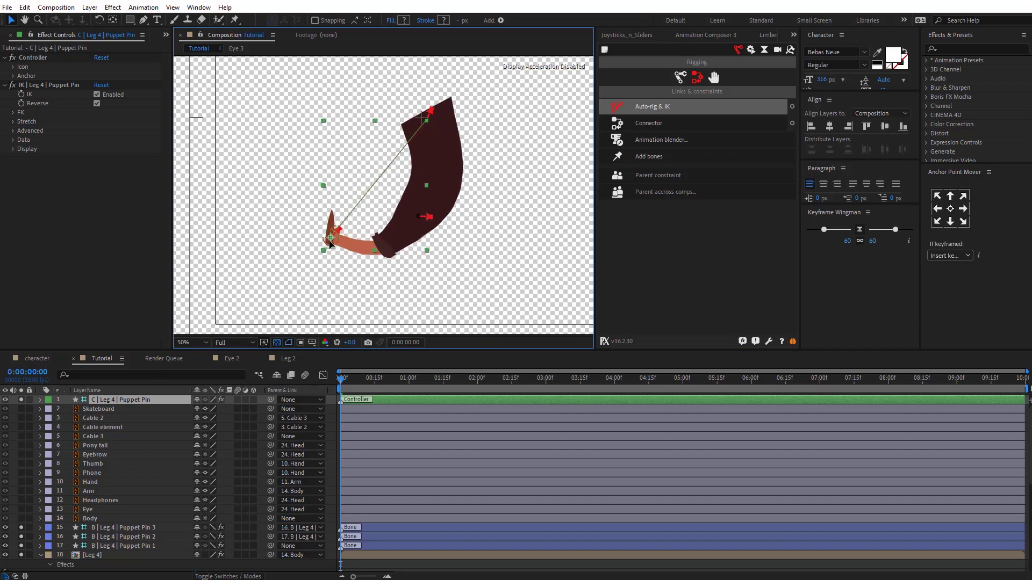
pyautogui.hotkey('ctrl', 'z')
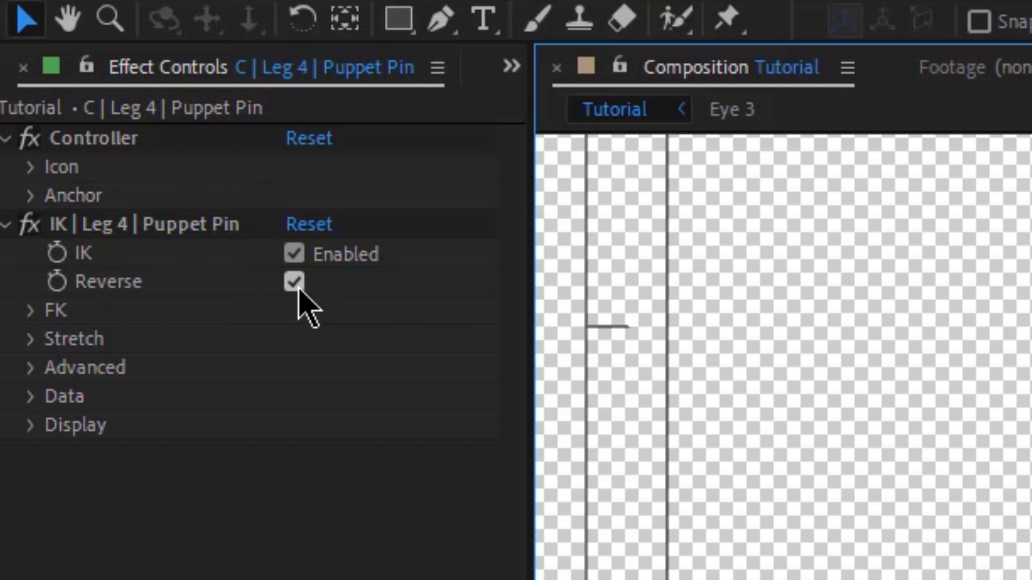
pyautogui.click(297, 286)
pyautogui.moveTo(342, 269); pyautogui.dragTo(281, 267)
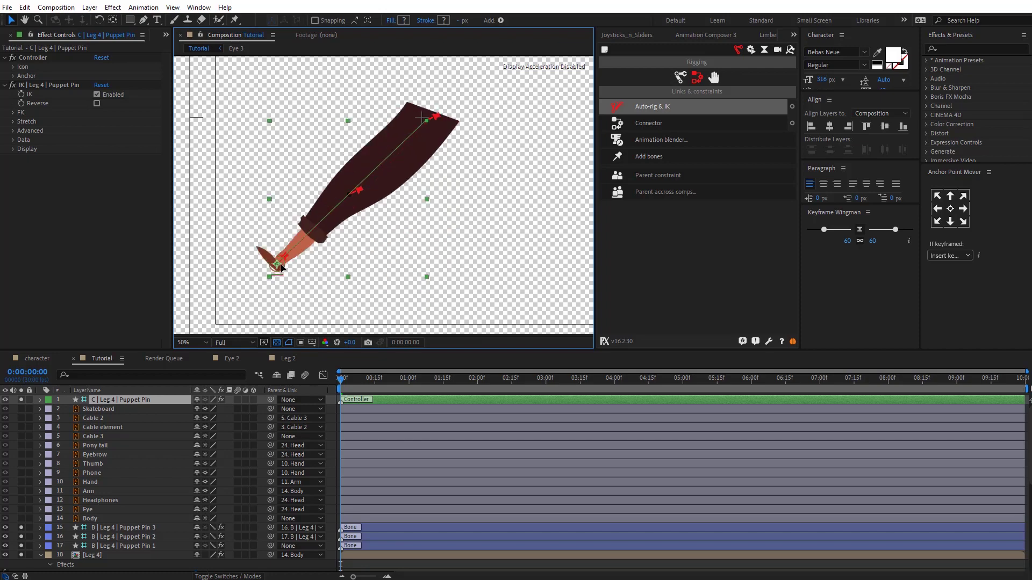
# Parent the B | Leg 4 | Puppet Pin 1 bone to Body.
pyautogui.click(293, 546)
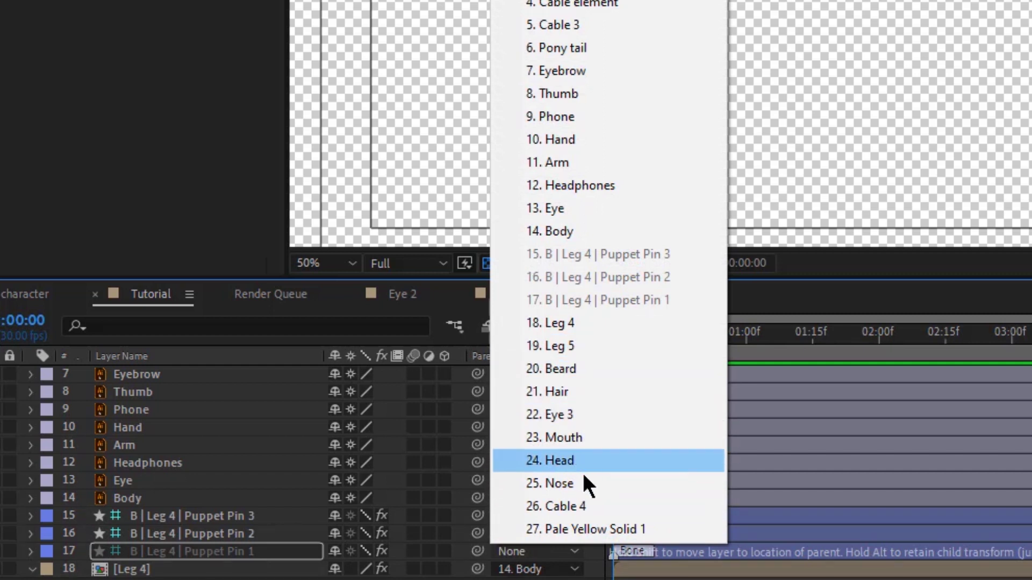
pyautogui.click(572, 231)
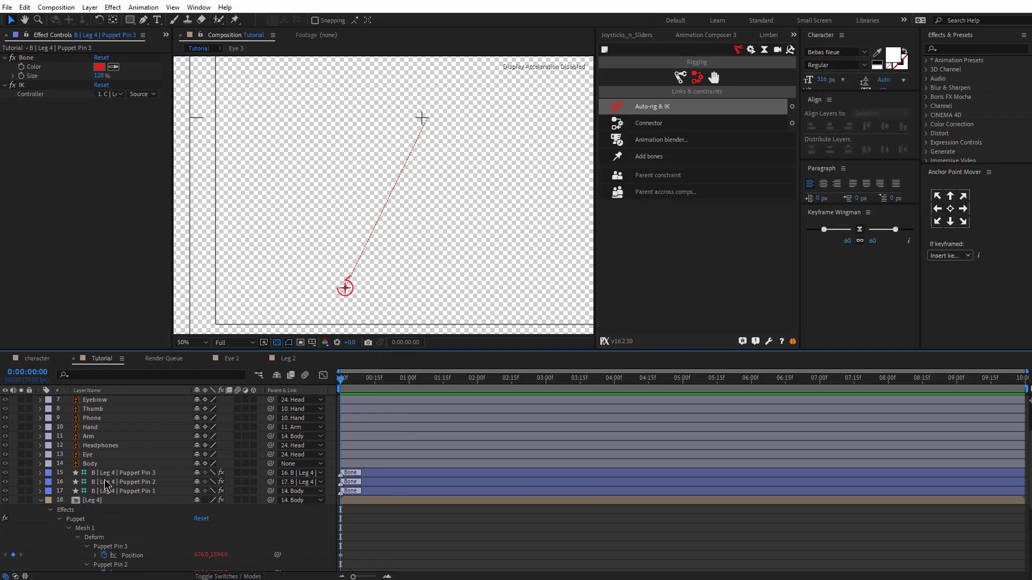
# Mark the Leg 4 layer and its three bones as shy, turn off their solo and hide shy layers.
pyautogui.click(156, 517)
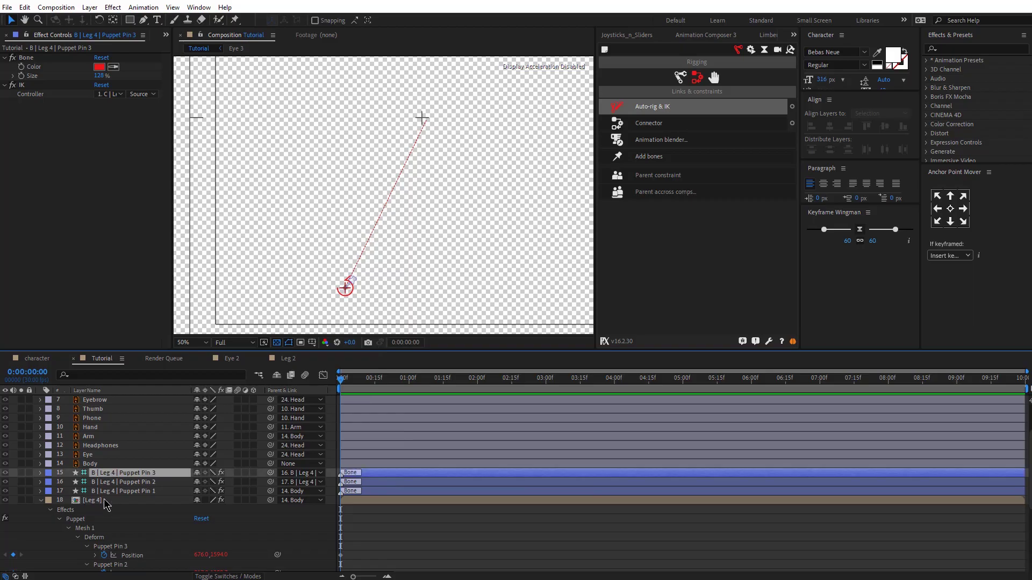
pyautogui.keyDown('shift'); pyautogui.click(151, 569); pyautogui.keyUp('shift')
pyautogui.click(196, 473)
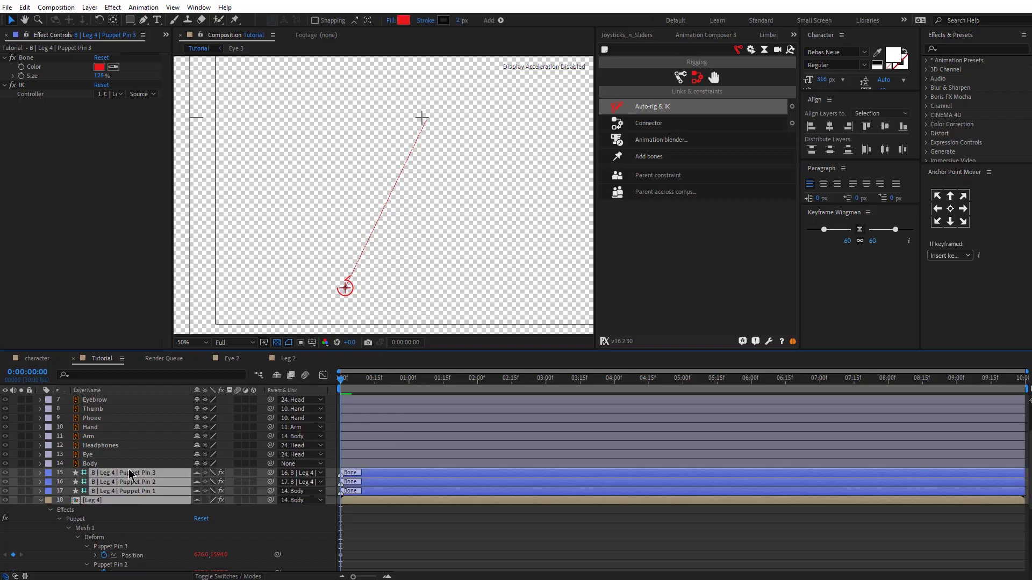
pyautogui.scroll(2, 110, 452)
pyautogui.click(21, 398)
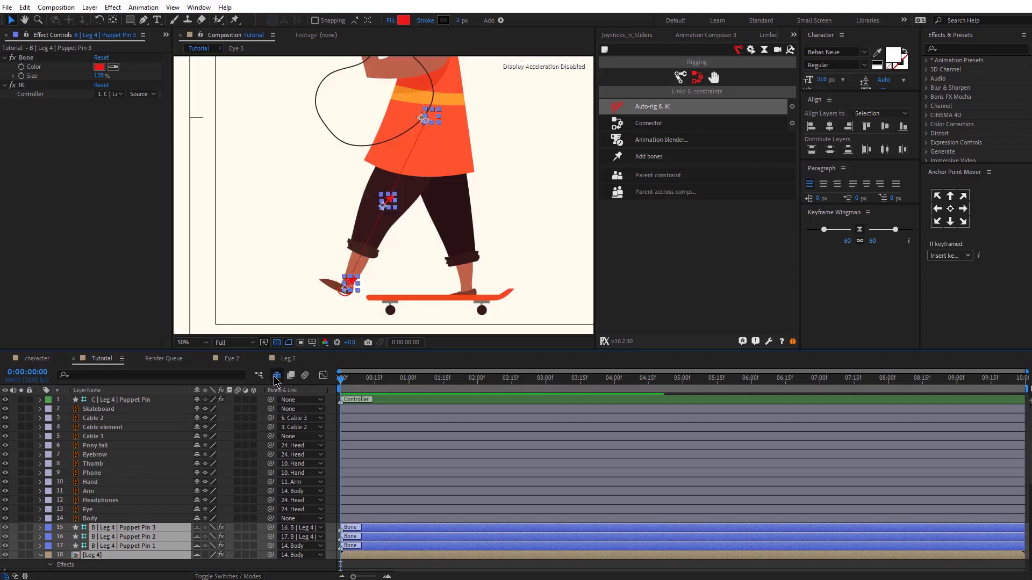
pyautogui.click(276, 376)
# Solo Leg 5, place puppet pins at its hip, knee and ankle, and rig them with Duik bones using Auto-rig & IK.
pyautogui.click(94, 528)
pyautogui.click(22, 528)
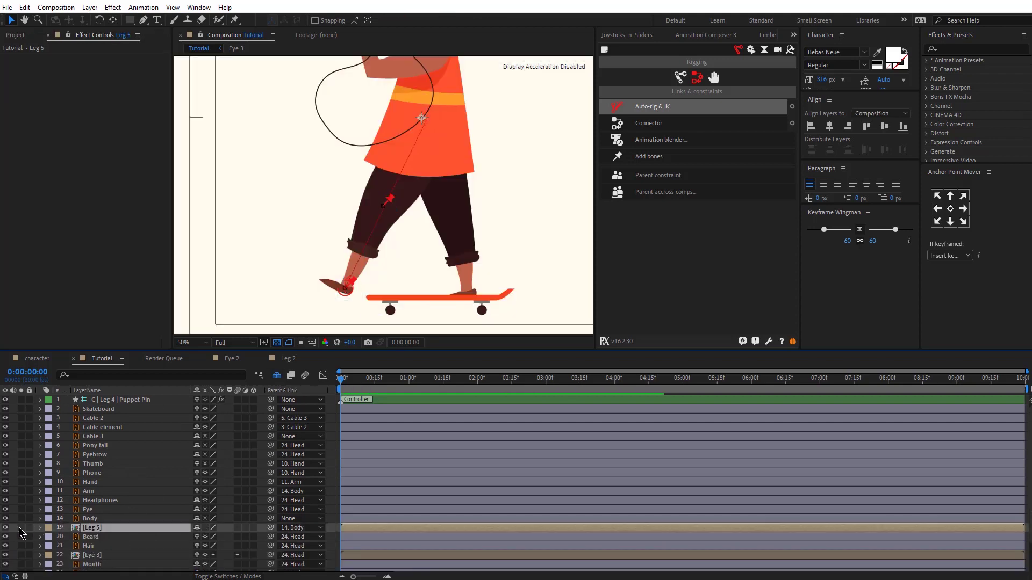
pyautogui.moveTo(478, 193); pyautogui.dragTo(432, 161)
pyautogui.hotkey('ctrl', 'p')
pyautogui.click(378, 85)
pyautogui.click(402, 171)
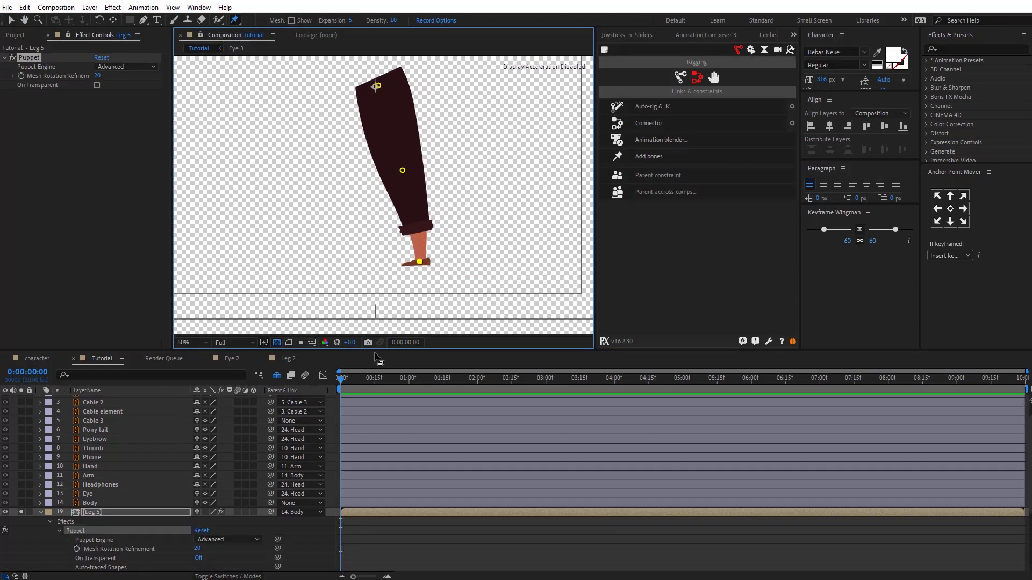
pyautogui.click(652, 106)
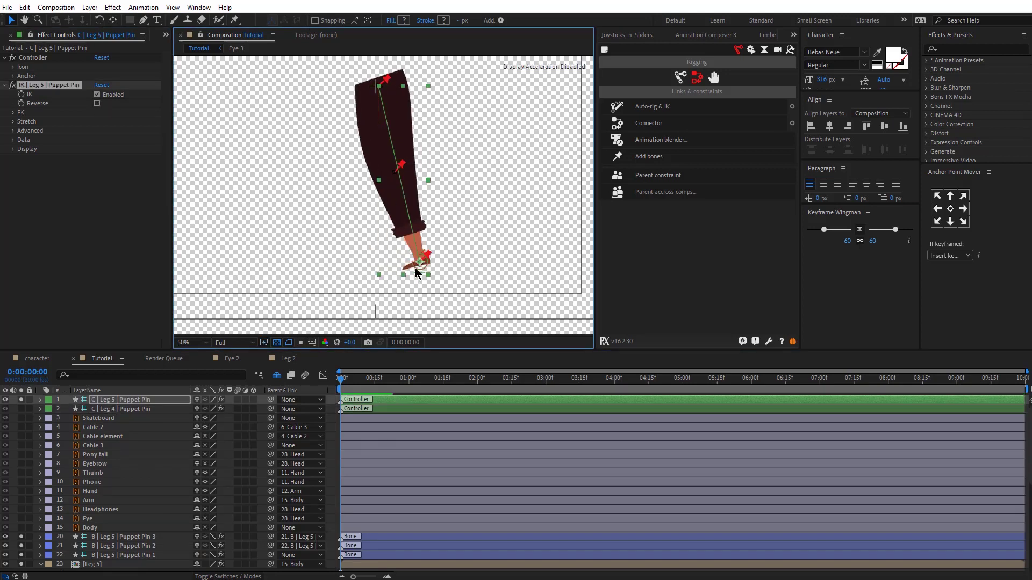
# Hide the three Leg 5 puppet pin bones and parent the Puppet Pin 1 bone to Body.
pyautogui.scroll(-5, 121, 456)
pyautogui.scroll(1, 121, 425)
pyautogui.click(123, 427)
pyautogui.keyDown('shift'); pyautogui.click(123, 446); pyautogui.keyUp('shift')
pyautogui.click(5, 445)
pyautogui.click(301, 445)
pyautogui.click(309, 245)
# Mark the Leg 5 layer and its bones as shy and turn off solo for the Leg 5 rig.
pyautogui.click(123, 427)
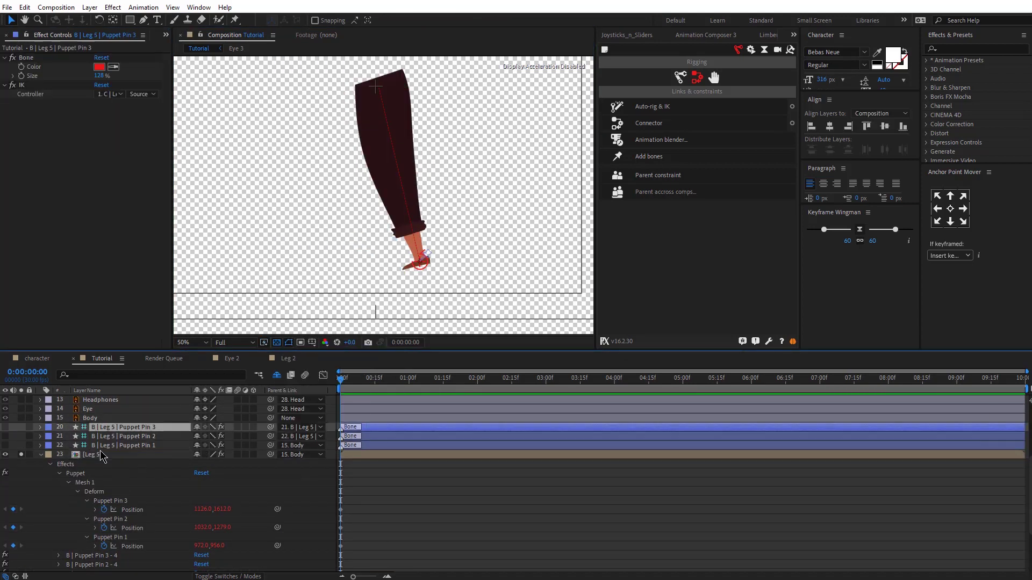
pyautogui.keyDown('shift'); pyautogui.click(100, 455); pyautogui.keyUp('shift')
pyautogui.click(21, 454)
pyautogui.click(197, 454)
pyautogui.scroll(4, 108, 430)
pyautogui.click(21, 400)
# Create shapes from the Body vector layer.
pyautogui.press('space')
pyautogui.moveTo(446, 209); pyautogui.dragTo(463, 262)
pyautogui.moveTo(446, 203); pyautogui.dragTo(442, 273)
pyautogui.click(115, 529)
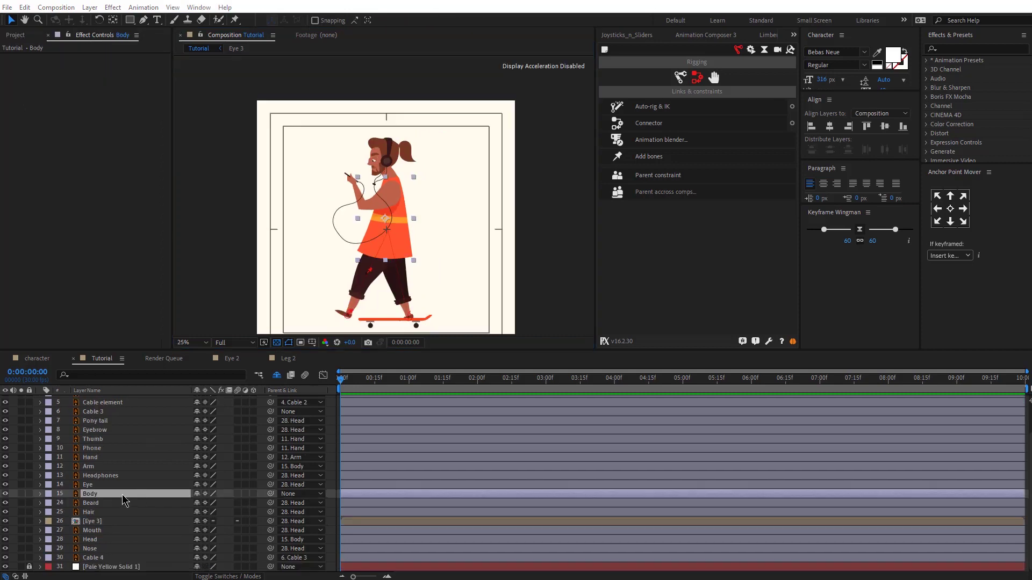
pyautogui.rightClick(125, 501)
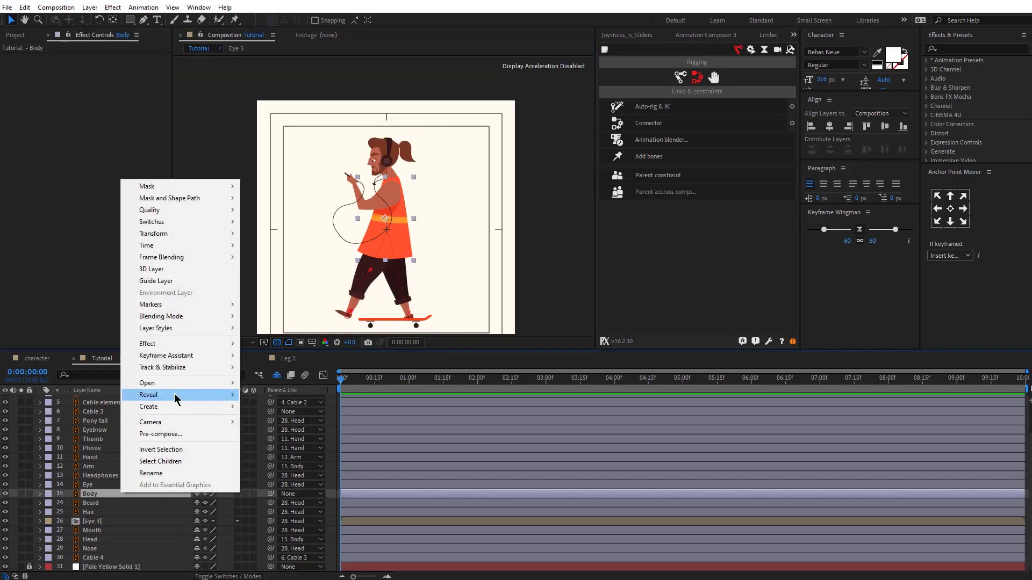
pyautogui.moveTo(175, 415)
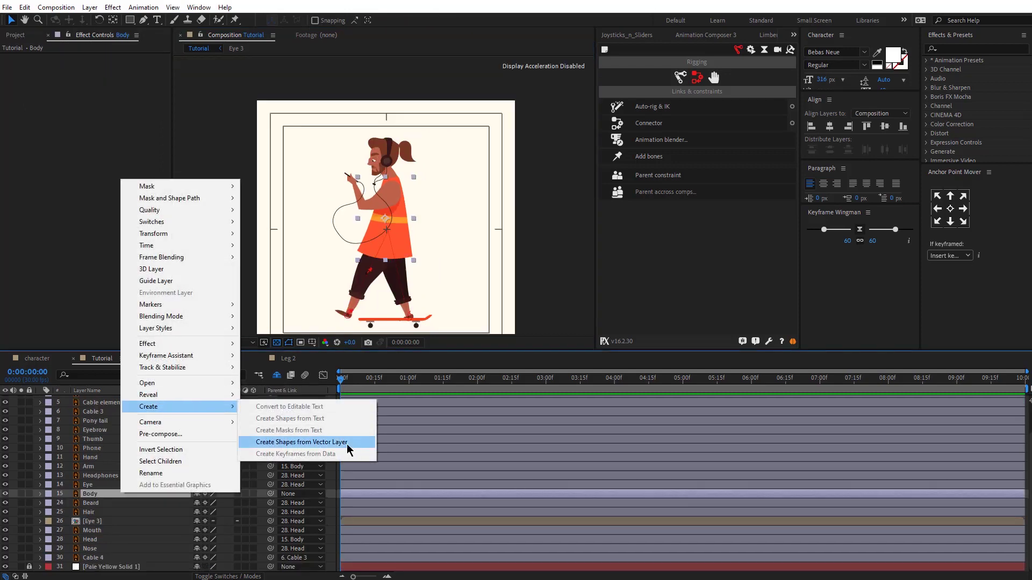
pyautogui.click(301, 442)
# Parent the original Body layer to Body Outlines and mark it as shy.
pyautogui.moveTo(271, 504); pyautogui.dragTo(98, 497)
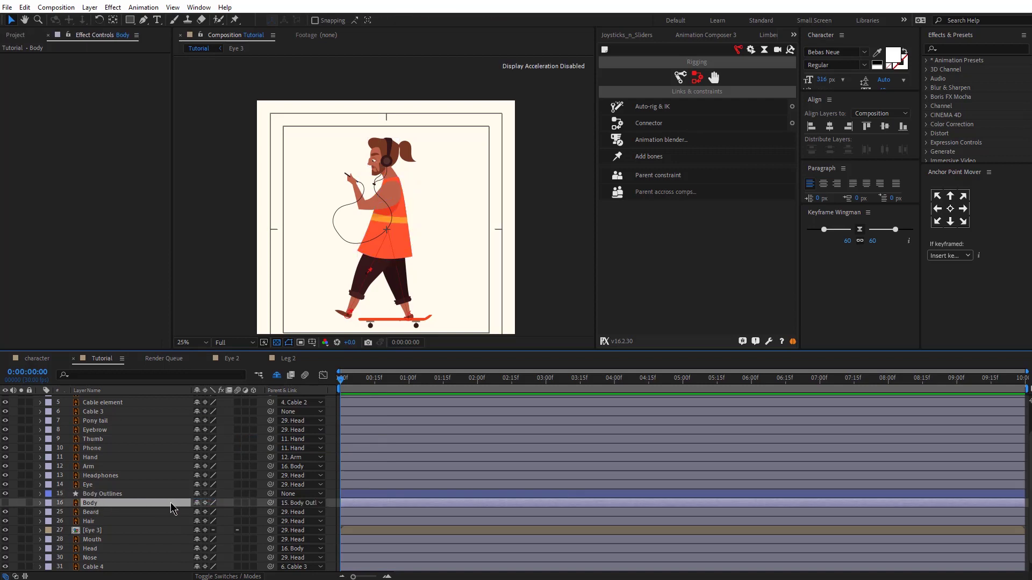
pyautogui.click(197, 503)
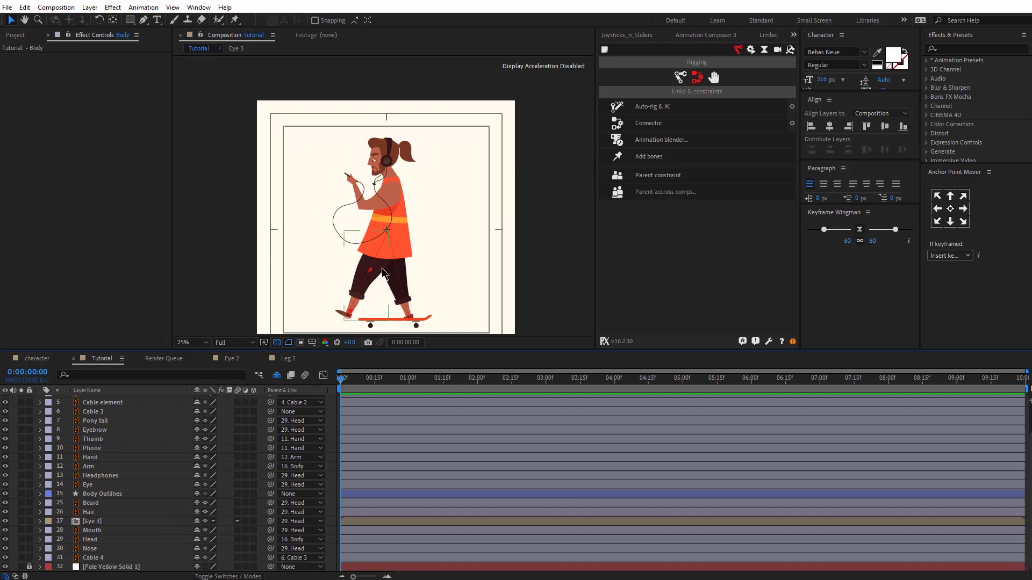
# Show the Position of both leg controllers and start Position keyframing on the Leg 4 controller at 0:00:00:00.
pyautogui.click(348, 316)
pyautogui.scroll(2, 82, 493)
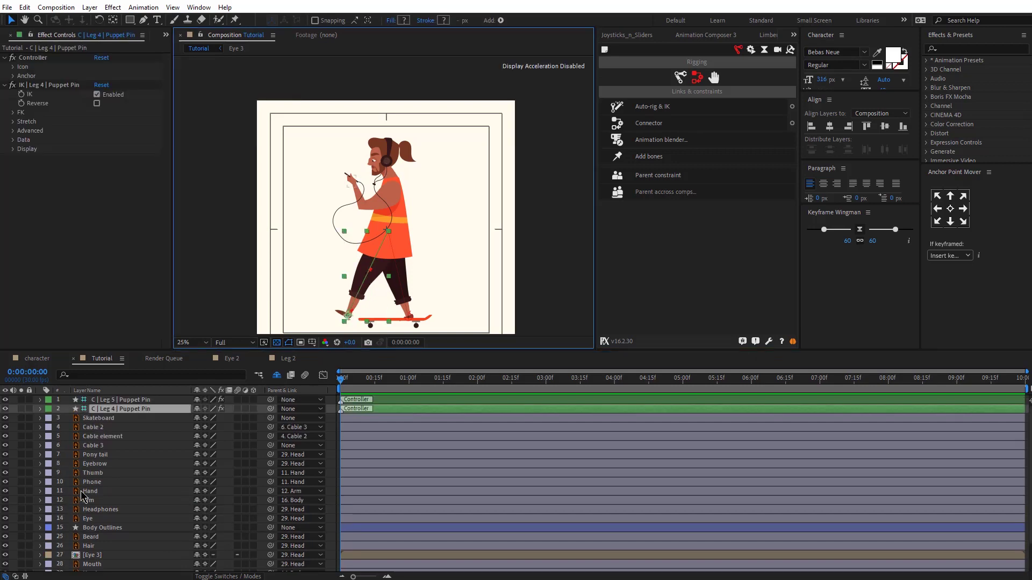
pyautogui.keyDown('shift'); pyautogui.click(114, 401); pyautogui.keyUp('shift')
pyautogui.press('p')
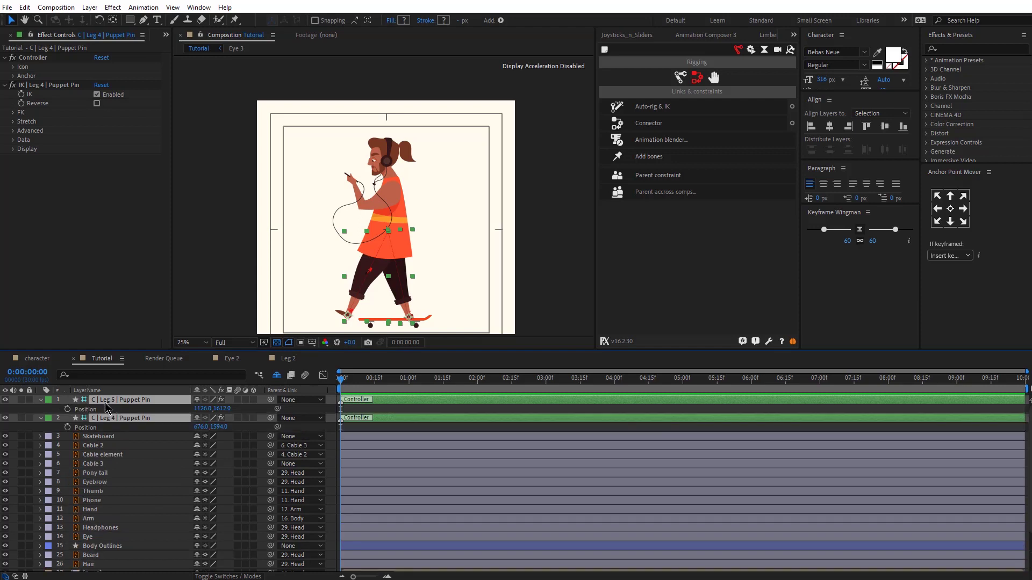
pyautogui.click(111, 491)
pyautogui.click(129, 419)
pyautogui.click(68, 428)
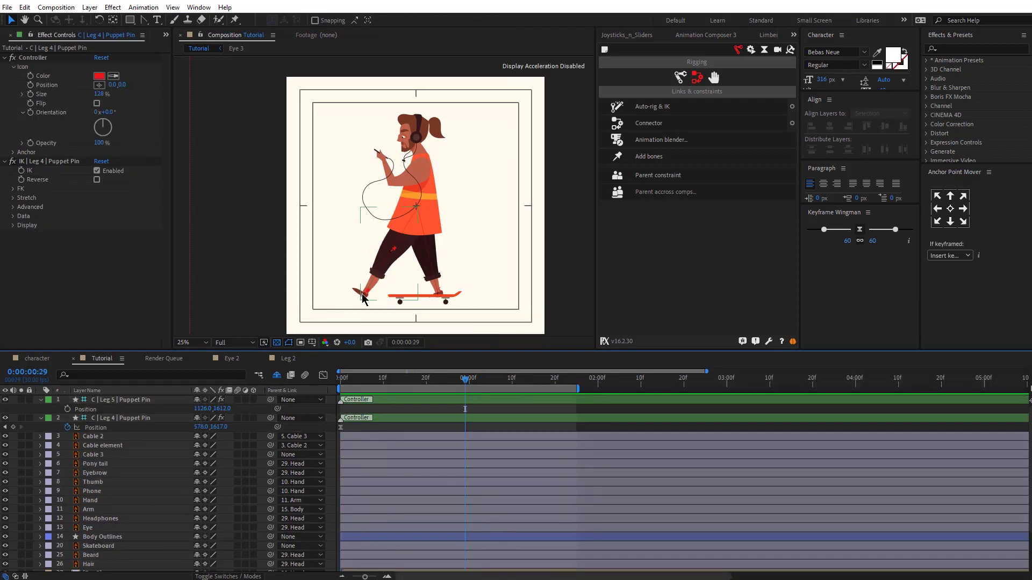
# At 0:00:00:29, move the Leg 4 controller to about 1286, 1553 and curve its motion path downward.
pyautogui.moveTo(376, 292); pyautogui.dragTo(375, 256)
pyautogui.scroll(2, 479, 217)
pyautogui.press('v')
pyautogui.moveTo(283, 296); pyautogui.dragTo(345, 328)
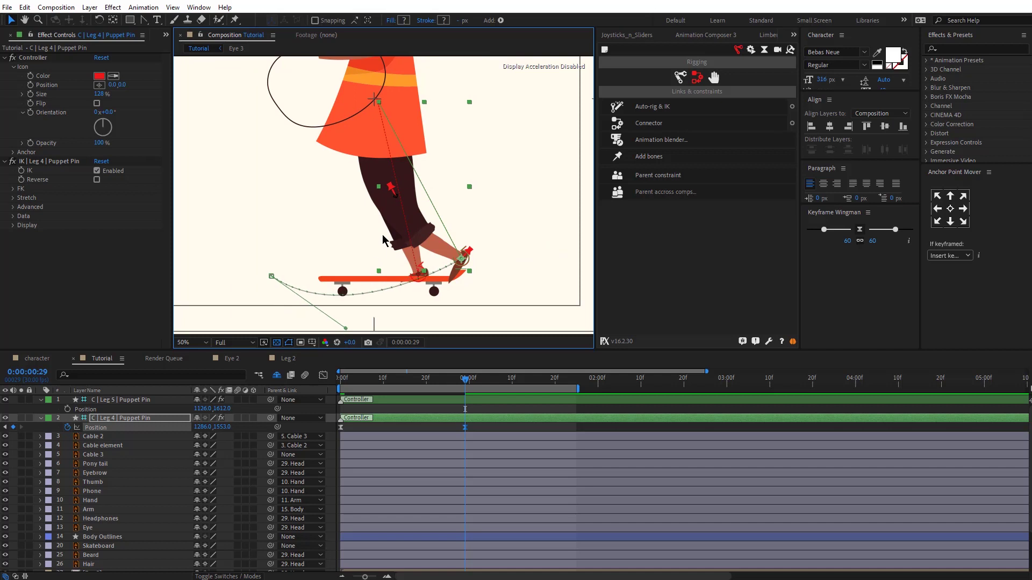
# Copy the Leg 4 controller's first Position keyframe to 0:00:01:25.
pyautogui.press(',')
pyautogui.press(',')
pyautogui.click(576, 383)
pyautogui.click(341, 428)
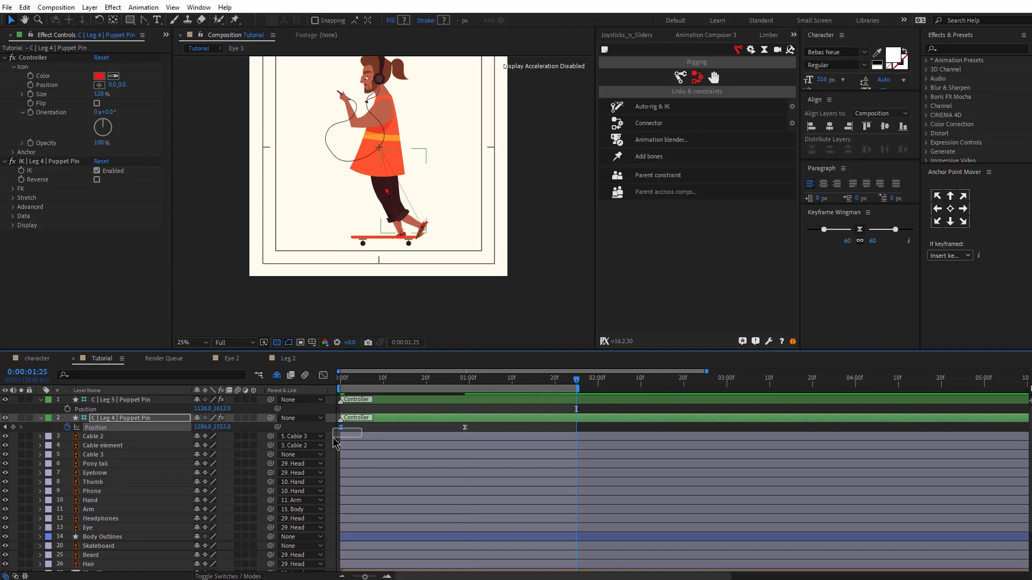
pyautogui.moveTo(293, 210); pyautogui.dragTo(351, 261)
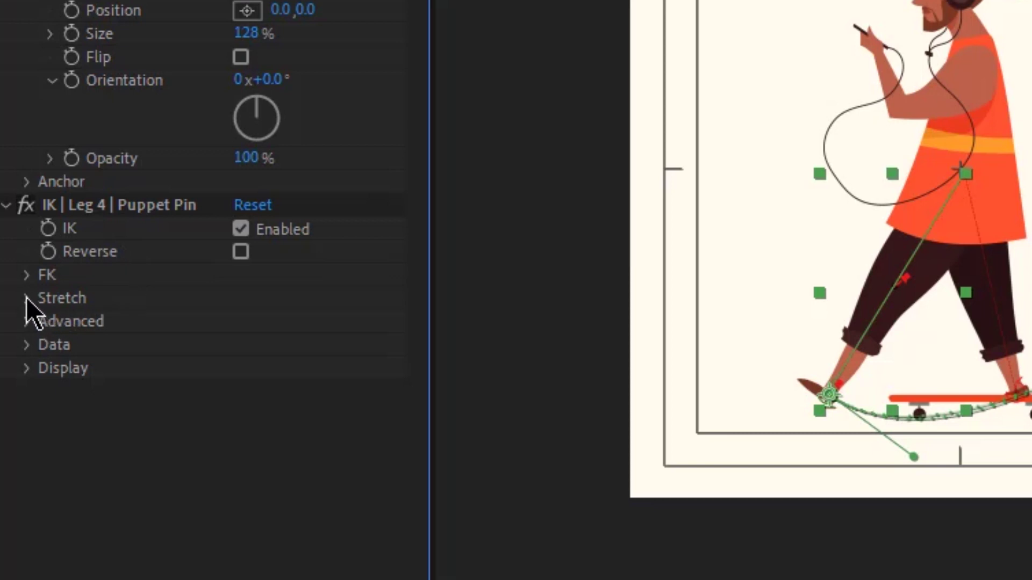
# Turn off Auto-Stretch in the Leg 4 controller's IK settings.
pyautogui.click(13, 198)
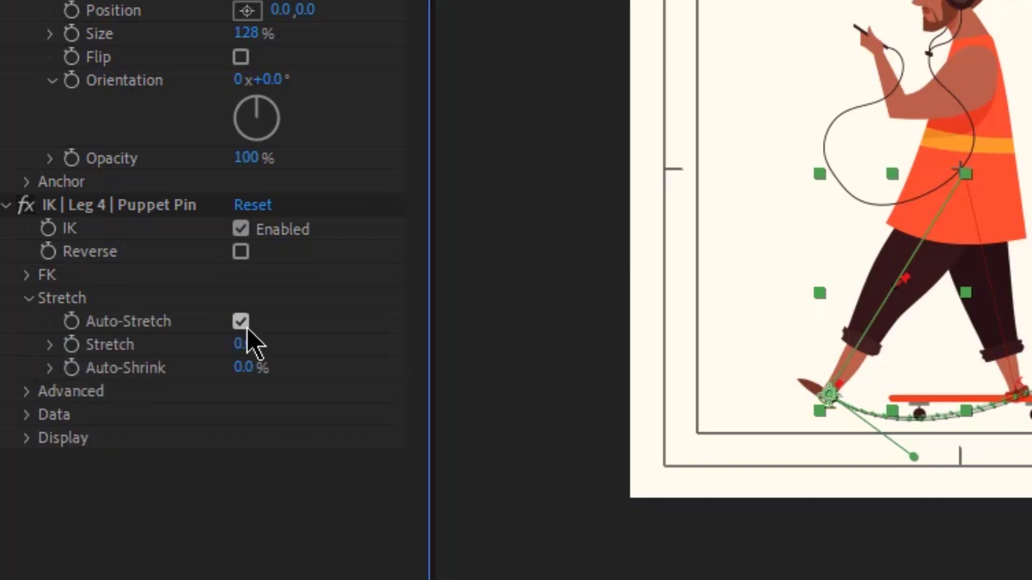
pyautogui.click(247, 328)
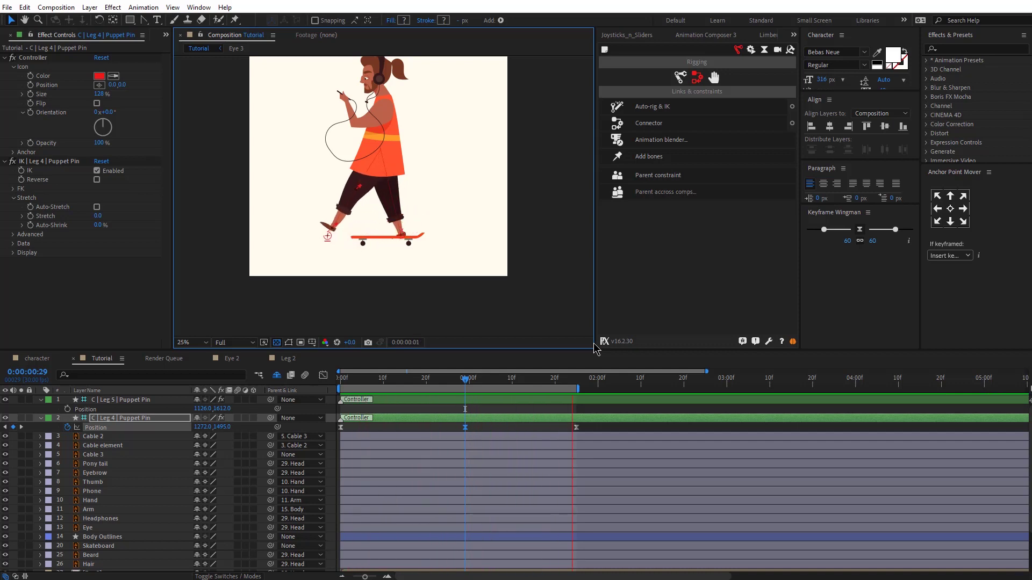
# Move the Body Outlines layer's anchor point down to the hips near the shirt's lower edge.
pyautogui.click(376, 236)
pyautogui.press('space')
pyautogui.moveTo(383, 141); pyautogui.dragTo(378, 190)
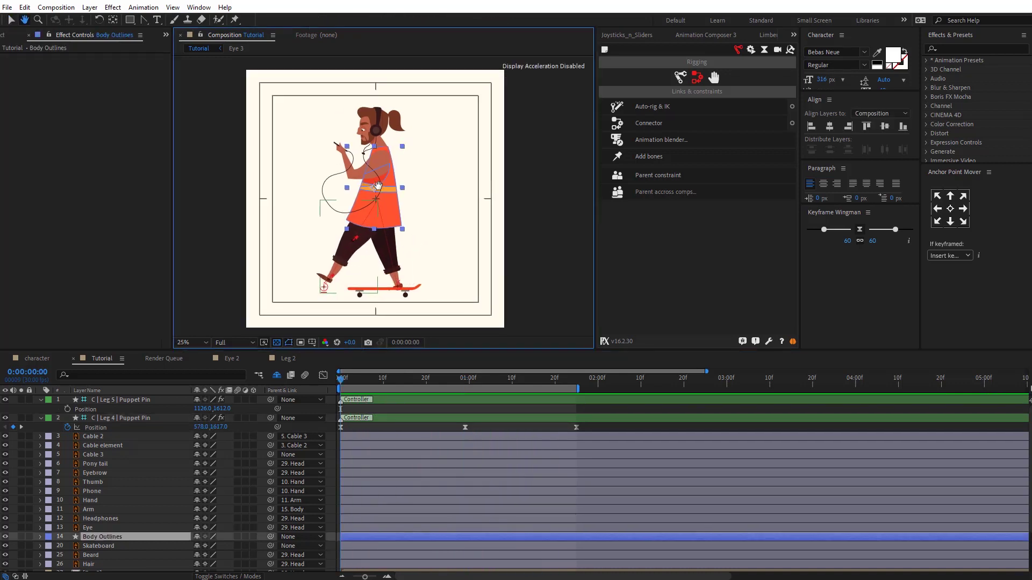
pyautogui.scroll(2, 378, 190)
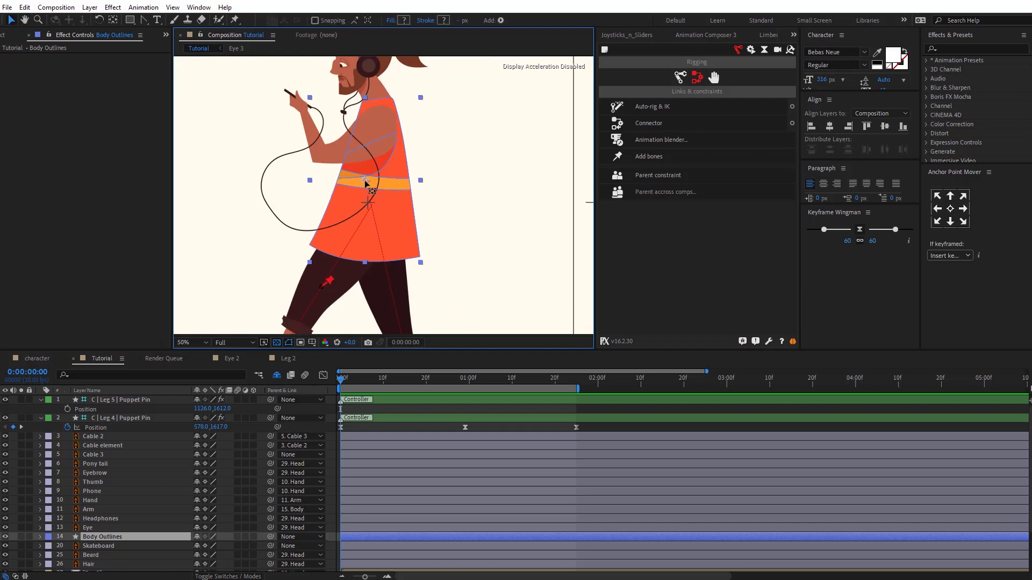
pyautogui.press('y')
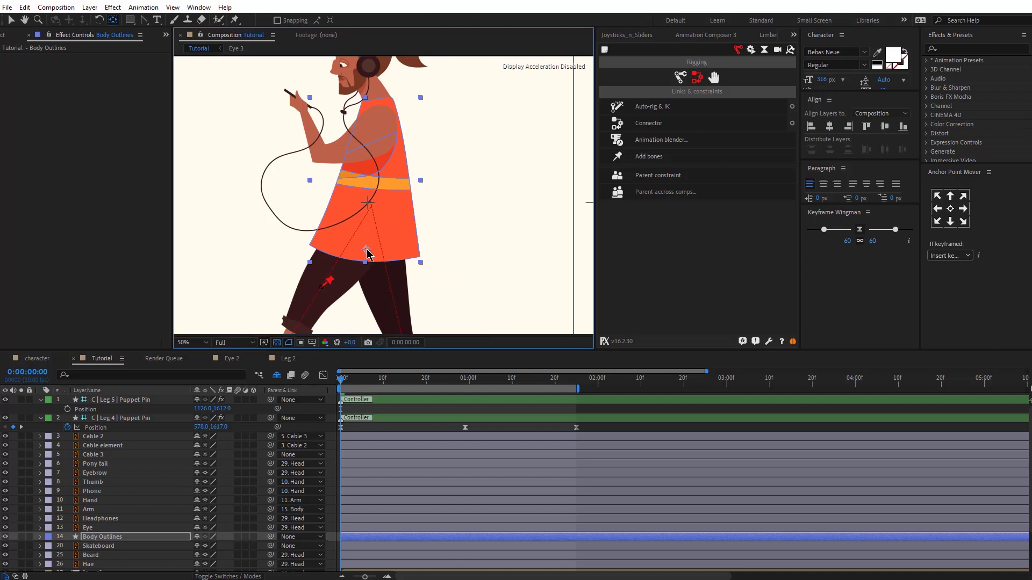
# Set Position and Rotation keyframes for Body Outlines at 0:00:00:00 and apply Easy Ease to them.
pyautogui.scroll(-3, 103, 507)
pyautogui.click(101, 487)
pyautogui.press('v')
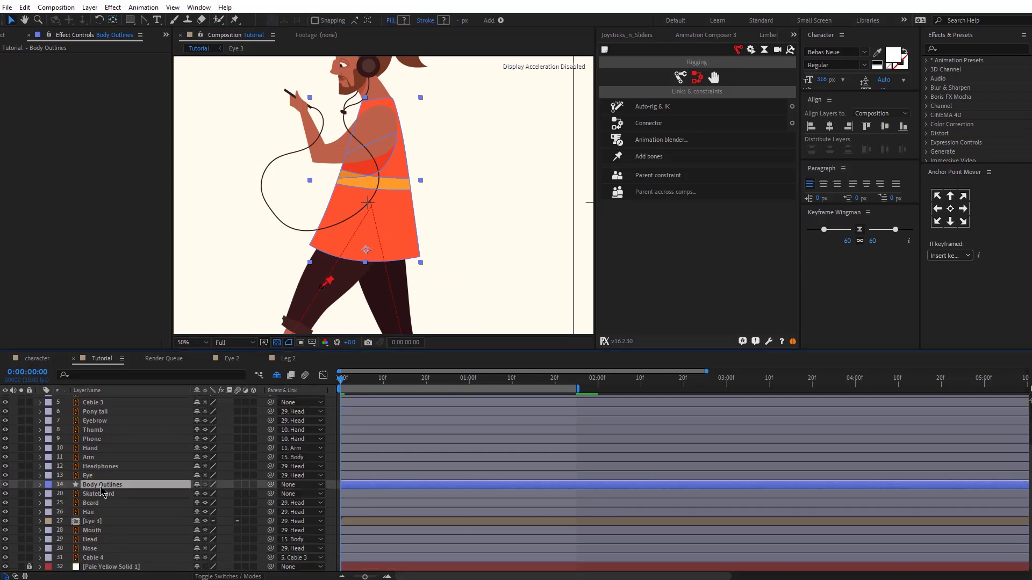
pyautogui.press('p')
pyautogui.click(68, 494)
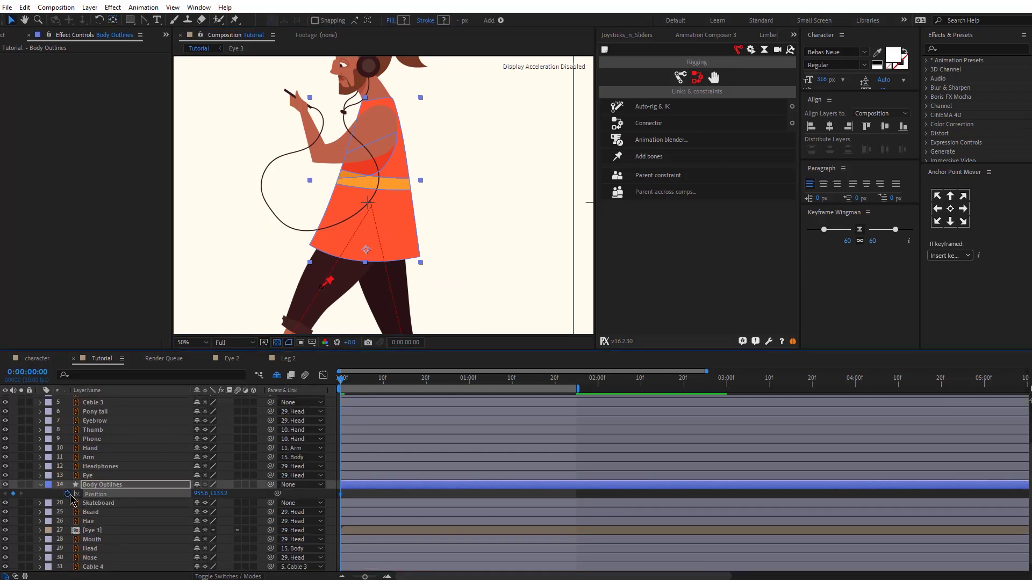
pyautogui.press('u')
pyautogui.moveTo(349, 491); pyautogui.dragTo(332, 513)
pyautogui.press('F9')
pyautogui.scroll(3, 435, 455)
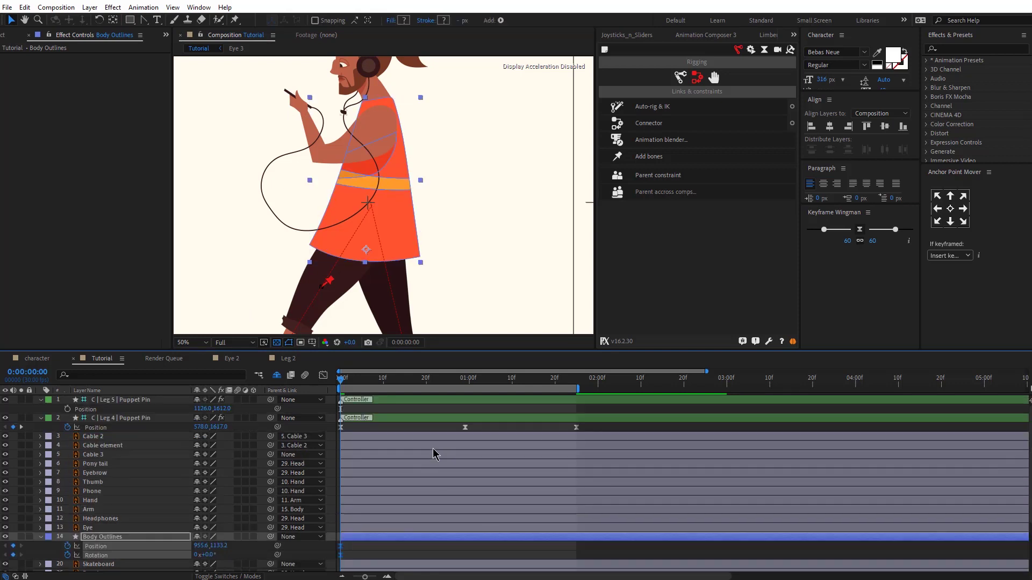
# At 0:00:00:29, move Body Outlines to about 1035.6, 1109.2 and set its Rotation to 5°.
pyautogui.click(461, 383)
pyautogui.scroll(-2, 392, 207)
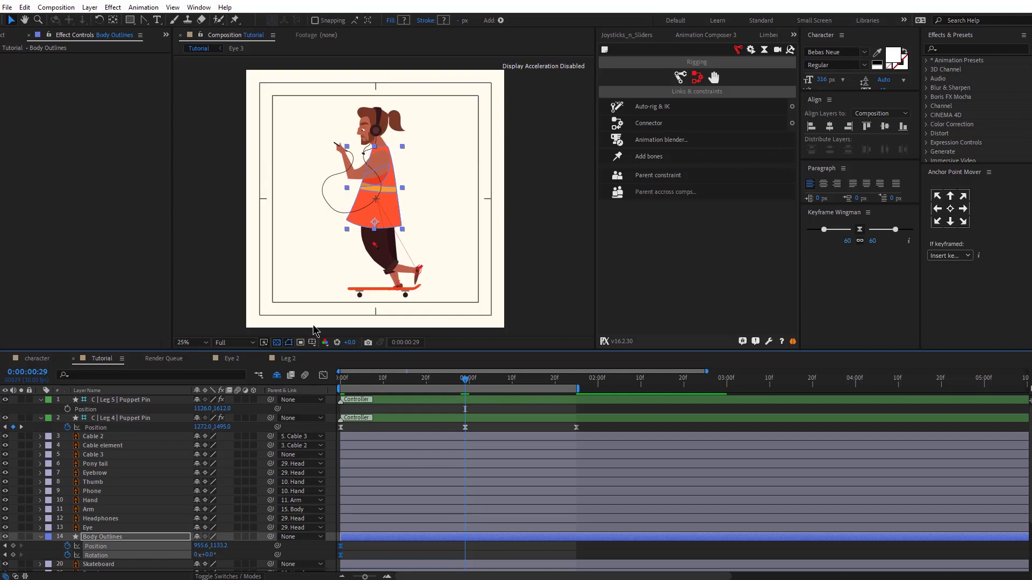
pyautogui.moveTo(380, 189); pyautogui.dragTo(390, 187)
pyautogui.click(180, 548)
pyautogui.moveTo(212, 559); pyautogui.dragTo(209, 554)
# Copy the first Position and Rotation keyframes of Body Outlines to 0:00:01:25 and preview the animation.
pyautogui.click(579, 387)
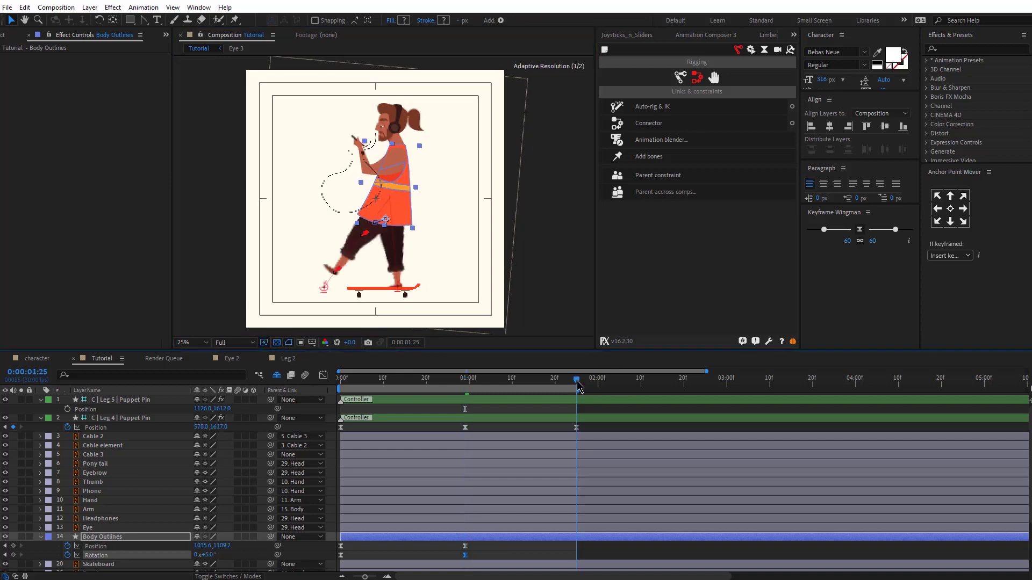
pyautogui.hotkey('ctrl', 'c')
pyautogui.hotkey('ctrl', 'v')
pyautogui.press('space')
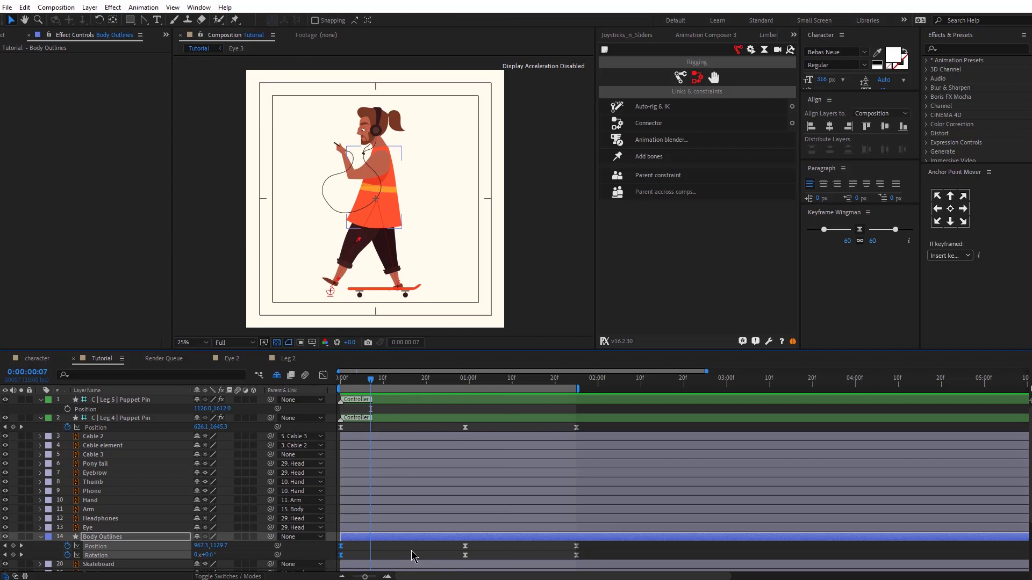
# Paste the starting Body Outlines keyframes at 0:00:00:07 and set the Rotation there to -2°.
pyautogui.hotkey('ctrl', 'v')
pyautogui.click(411, 551)
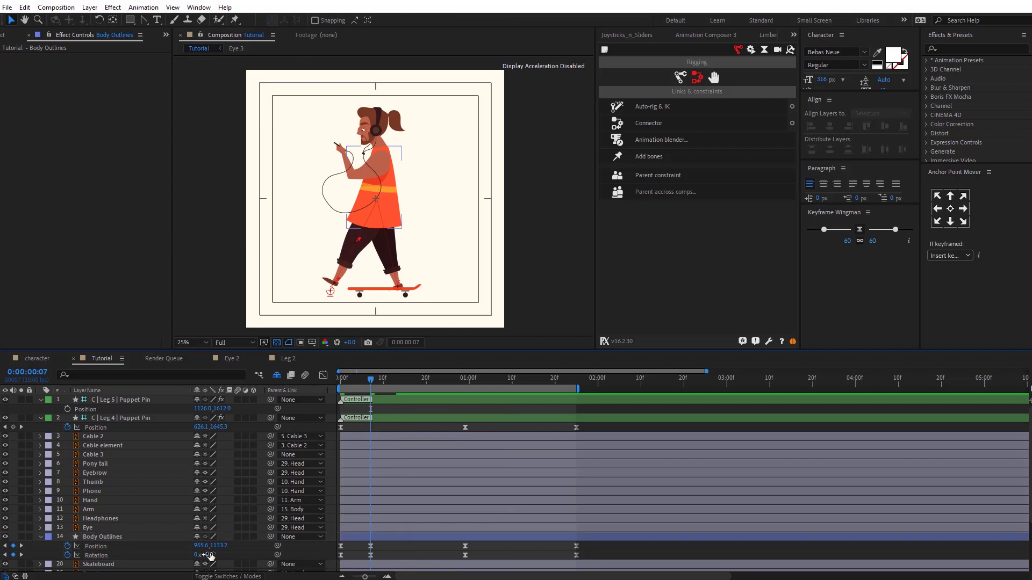
pyautogui.press('Return')
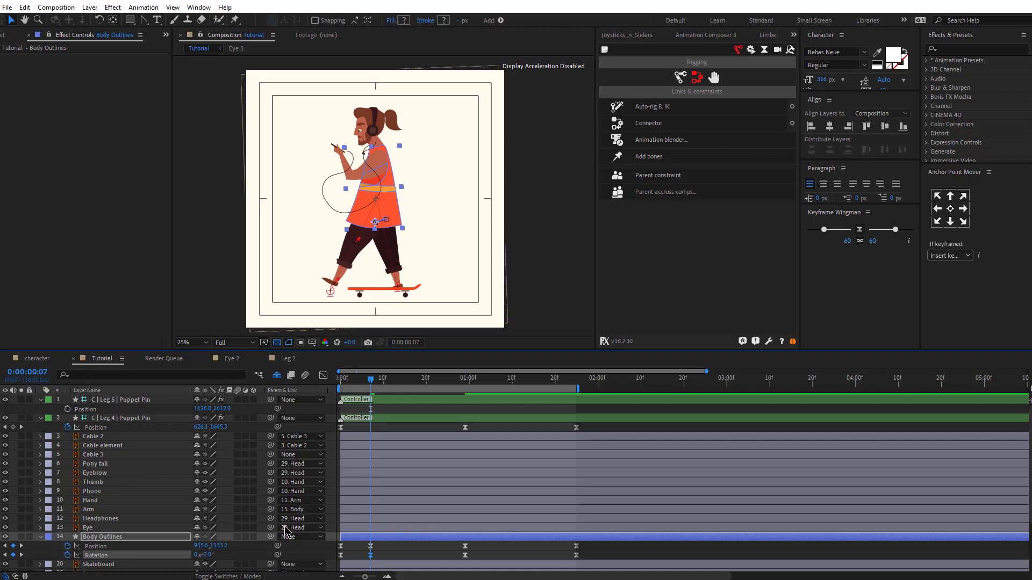
# Move the second pair of Body Outlines keyframes to 0:00:00:12 and set the Rotation there to -4°.
pyautogui.click(338, 384)
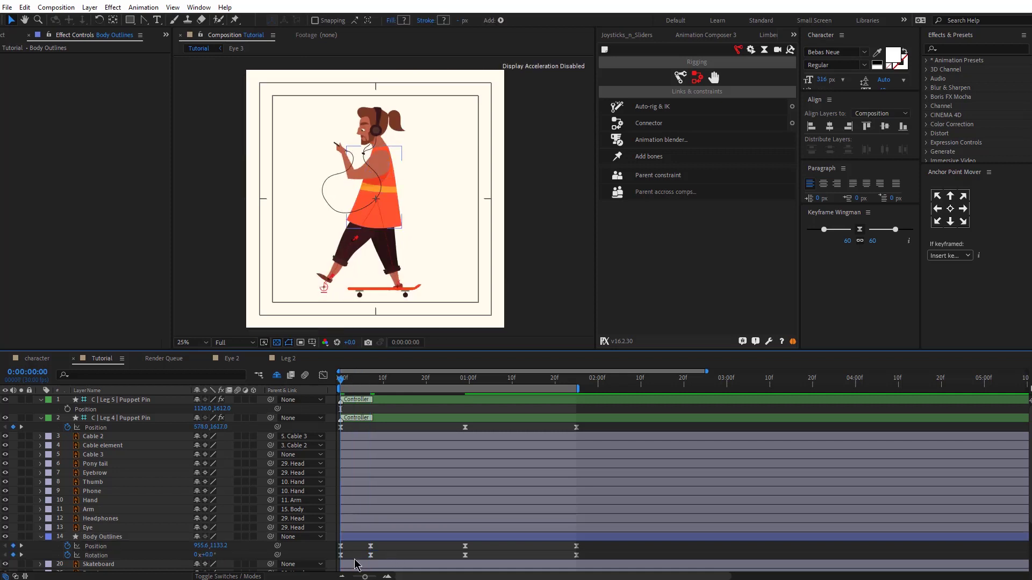
pyautogui.moveTo(376, 556); pyautogui.dragTo(379, 556)
pyautogui.press('space')
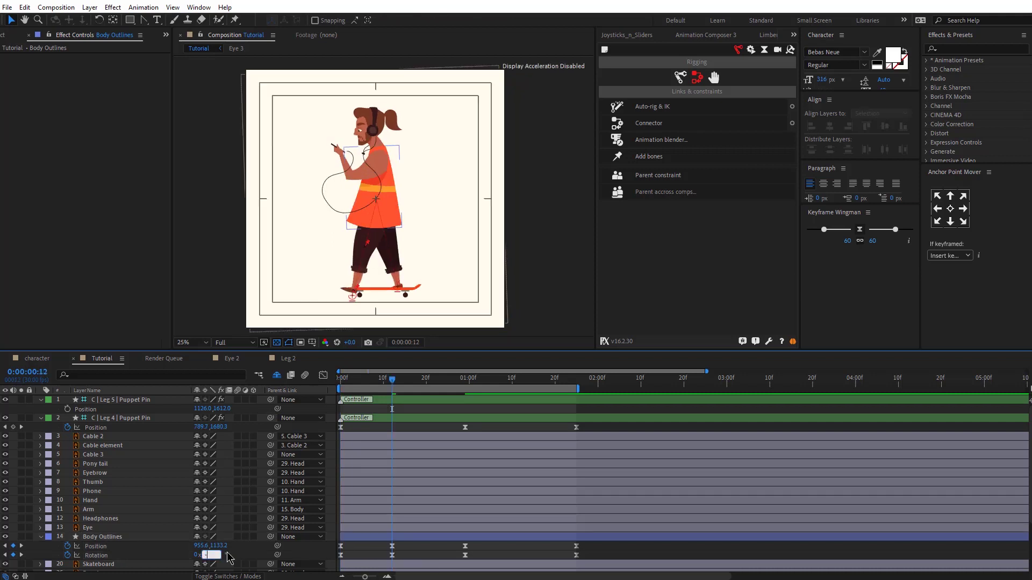
pyautogui.write('-4')
pyautogui.press('Return')
# At 0:00:00:12, lower Body Outlines to about 963.6, 1141.2 and preview the animation.
pyautogui.click(376, 181)
pyautogui.moveTo(375, 179); pyautogui.dragTo(376, 180)
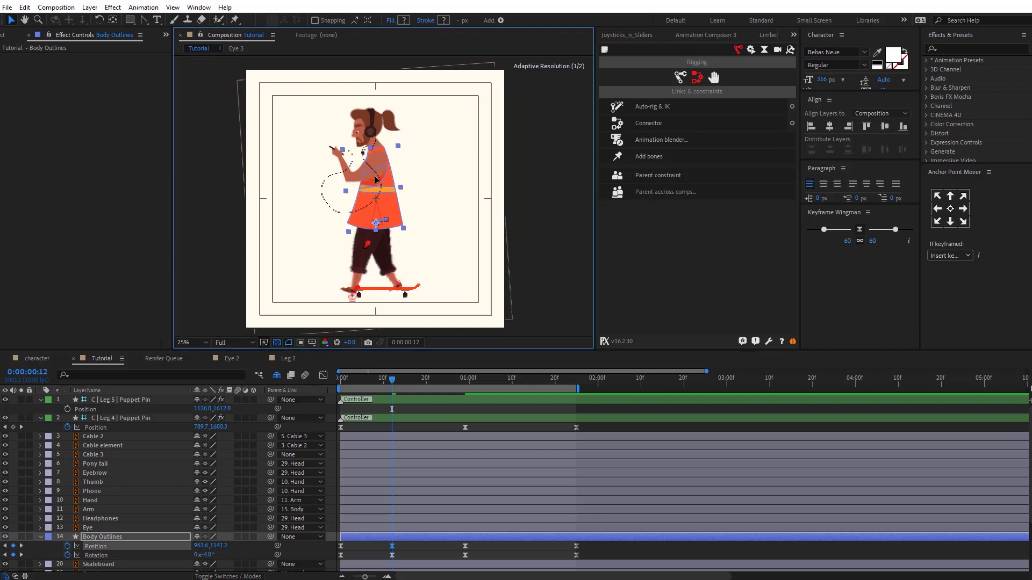
pyautogui.press('space')
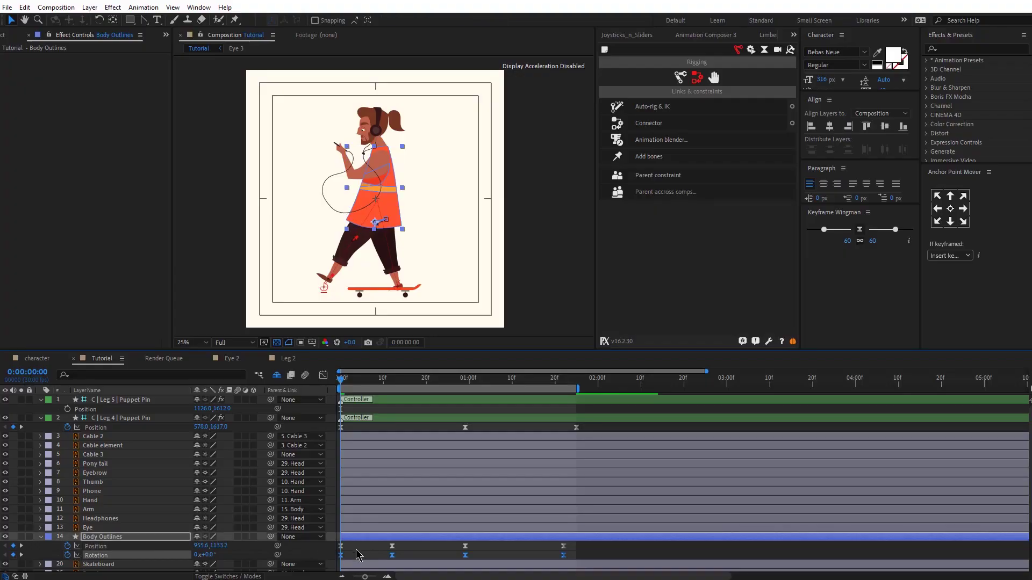
# Delay all the Rotation keyframes of Body Outlines by about three frames and preview the animation.
pyautogui.moveTo(351, 555); pyautogui.dragTo(356, 555)
pyautogui.press('space')
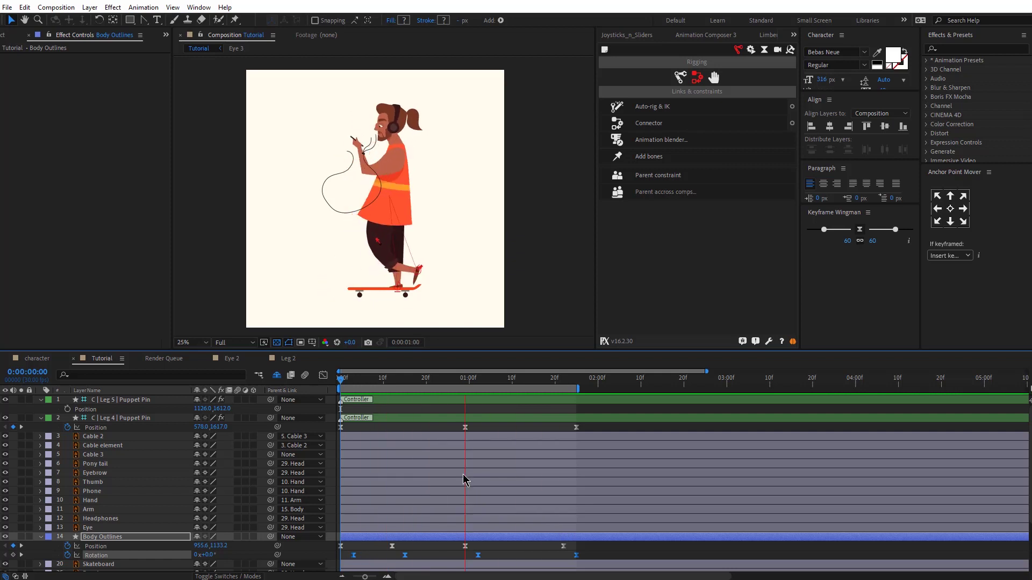
# Parent the Cable 3 layer to Body.
pyautogui.scroll(3, 136, 480)
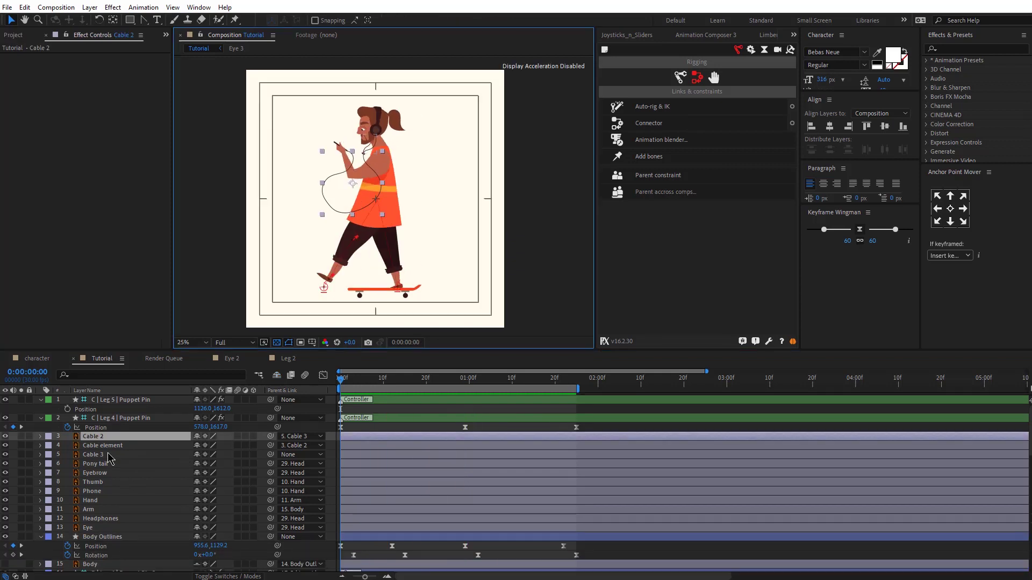
pyautogui.click(108, 454)
pyautogui.click(309, 455)
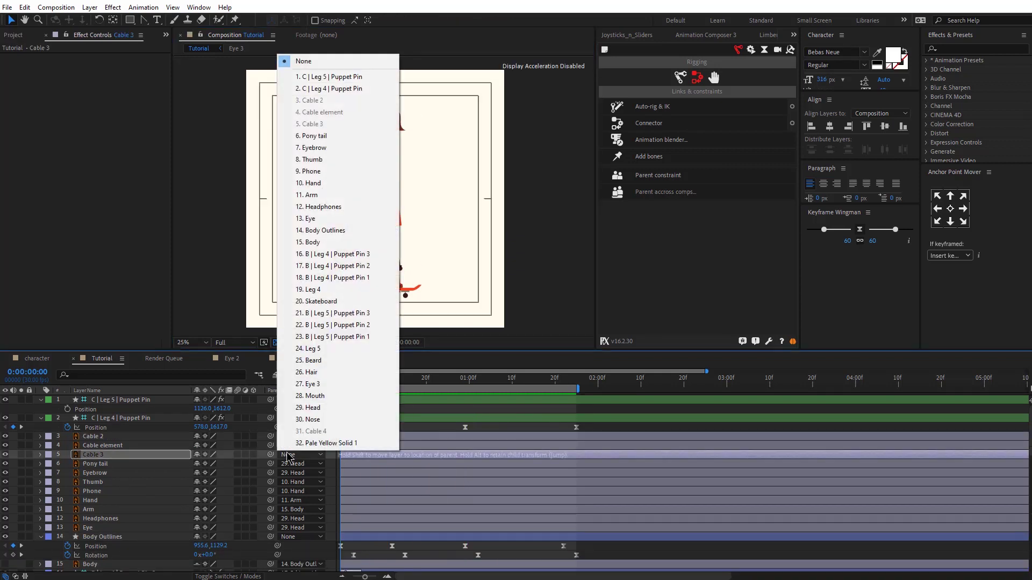
pyautogui.click(309, 243)
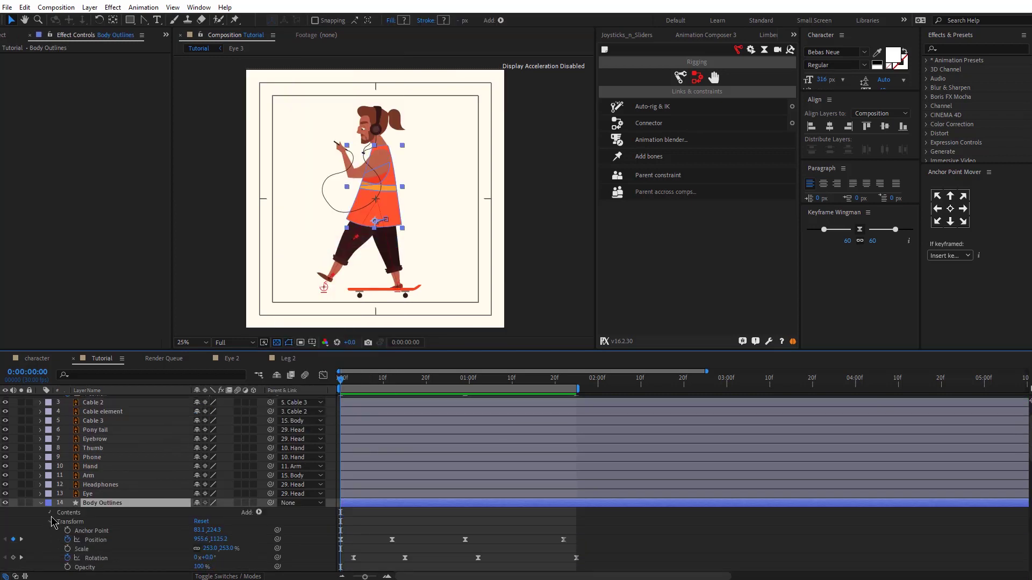
# Add starting Path keyframes at 0:00:00:00 for Groups 1, 2 and 3 of Body Outlines.
pyautogui.click(60, 522)
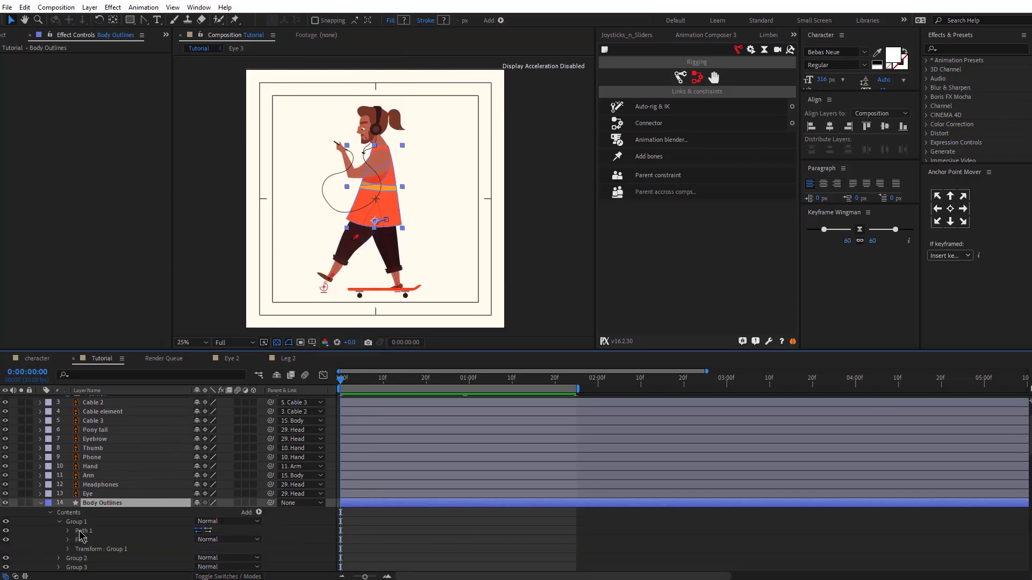
pyautogui.click(86, 522)
pyautogui.scroll(-3, 79, 494)
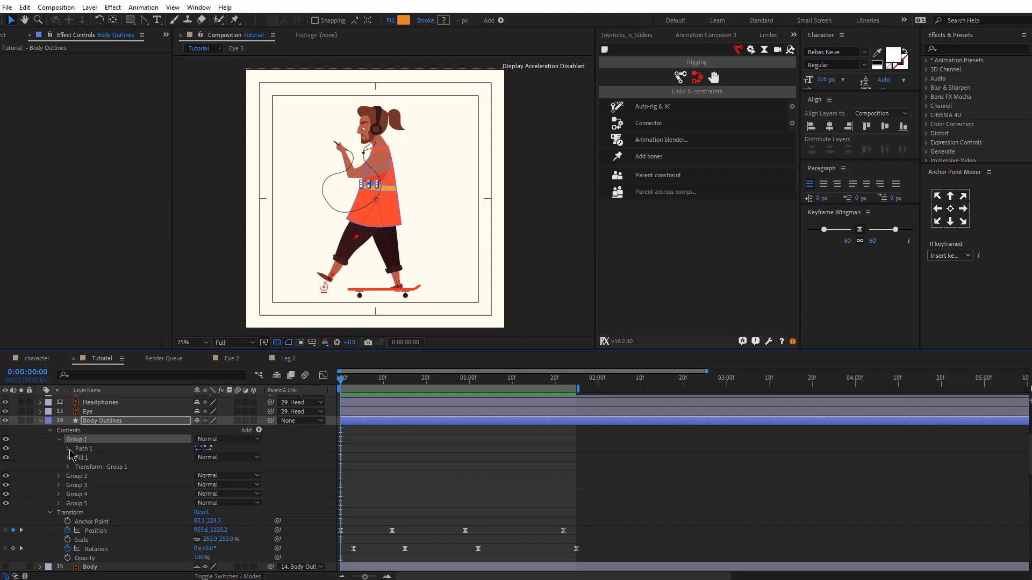
pyautogui.click(68, 450)
pyautogui.click(59, 485)
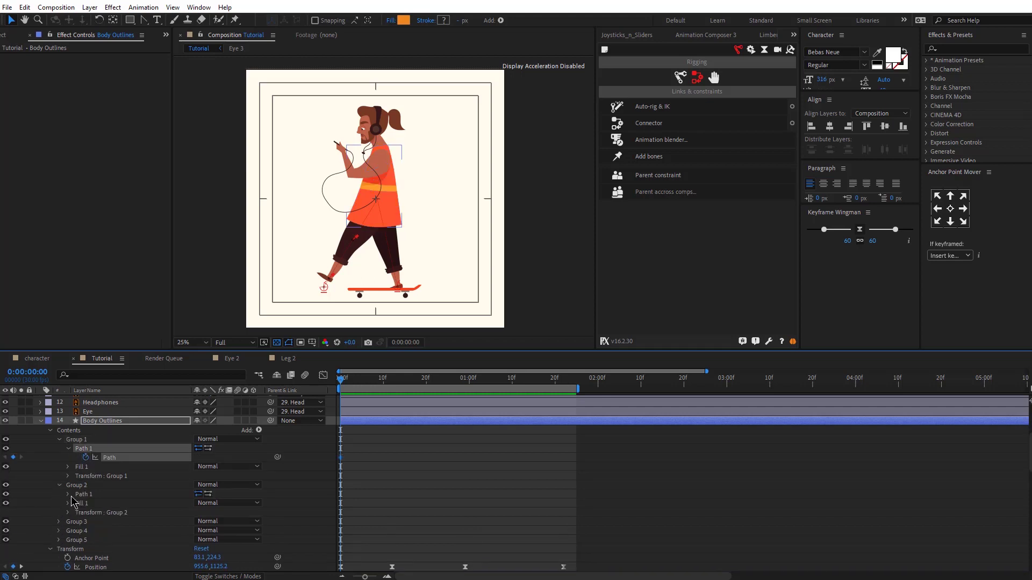
pyautogui.click(68, 495)
pyautogui.click(59, 531)
pyautogui.click(68, 541)
pyautogui.keyDown('shift'); pyautogui.click(107, 549); pyautogui.keyUp('shift')
# Add starting Path keyframes for Groups 4 and 5 of Body Outlines and show only the layer's animated properties.
pyautogui.scroll(-3, 111, 522)
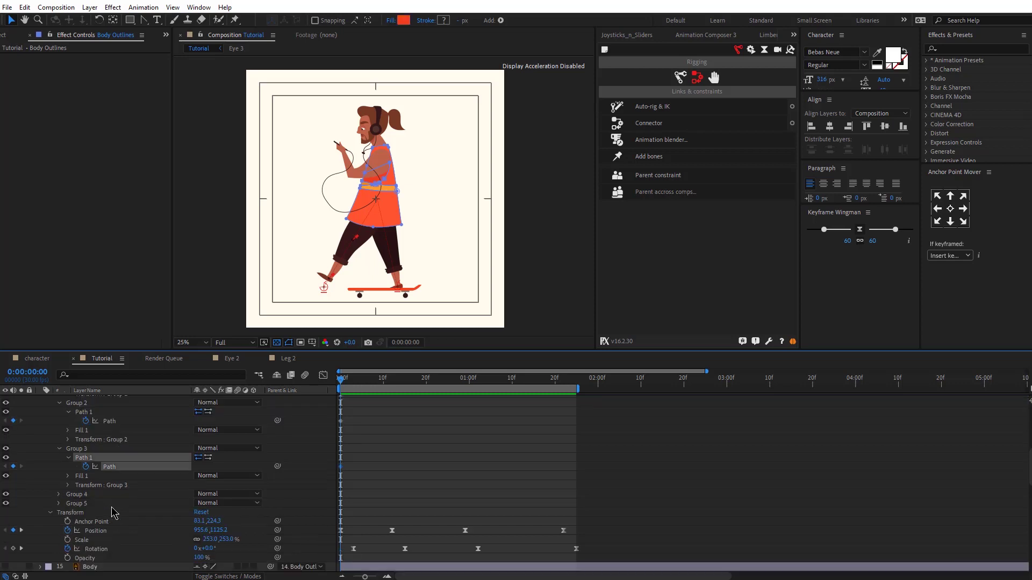
pyautogui.click(59, 494)
pyautogui.click(68, 504)
pyautogui.click(107, 512)
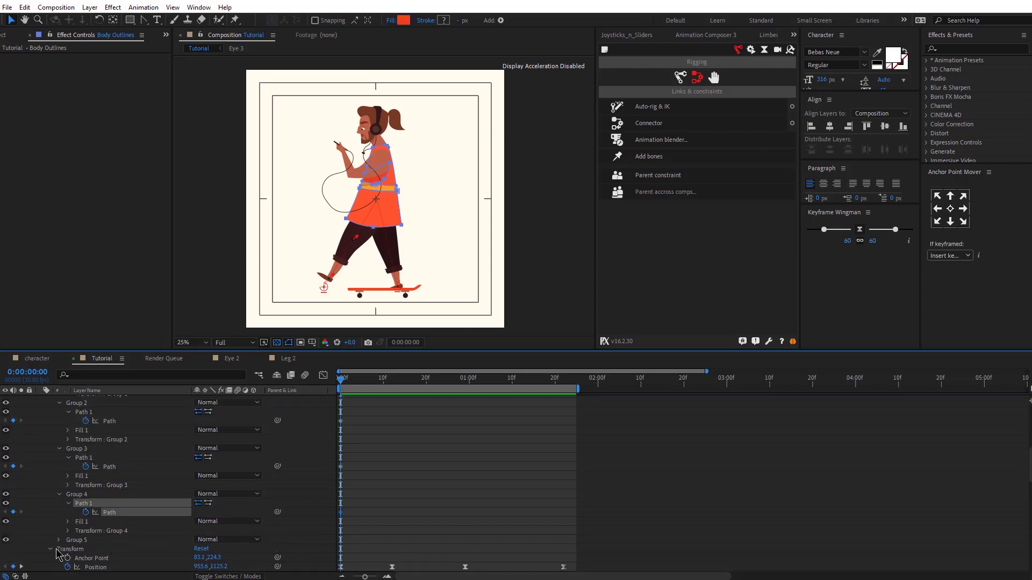
pyautogui.click(68, 550)
pyautogui.click(106, 559)
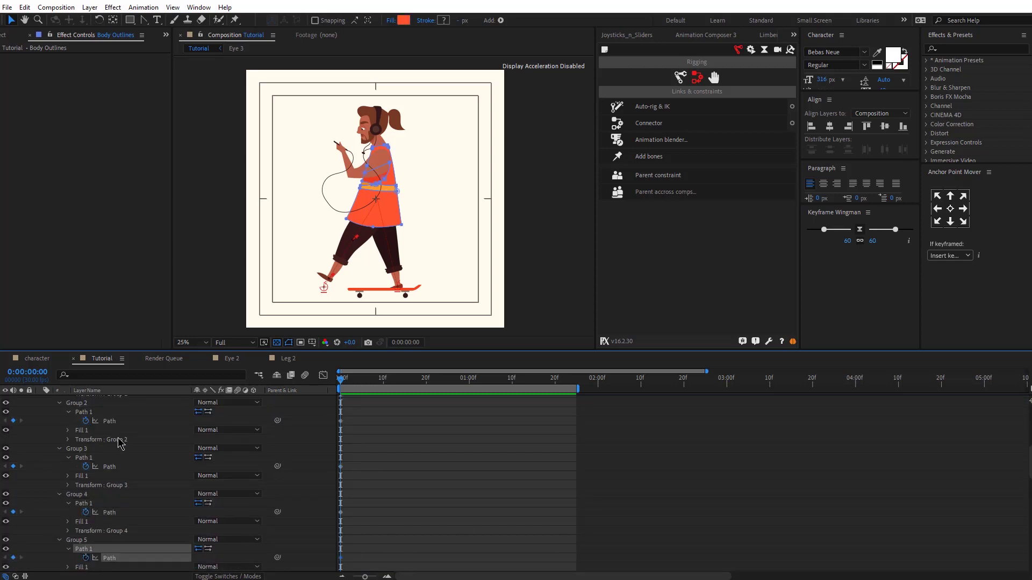
pyautogui.scroll(4, 117, 438)
pyautogui.press('u')
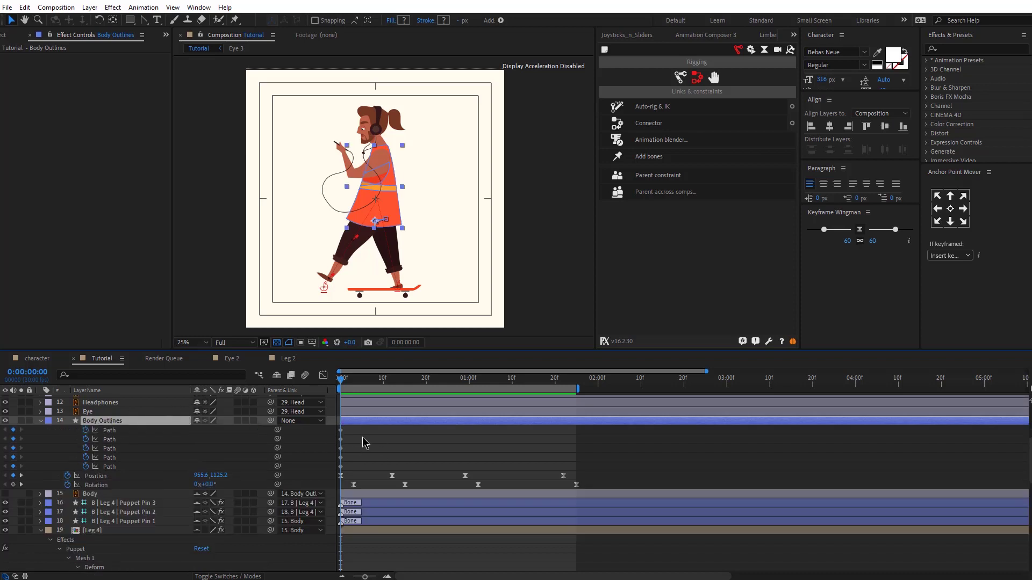
# At 0:00:00:12, adjust the front hem points of the shirt in Body Outlines, then undo the last change.
pyautogui.click(404, 395)
pyautogui.click(392, 380)
pyautogui.click(144, 419)
pyautogui.scroll(2, 334, 185)
pyautogui.click(334, 186)
pyautogui.moveTo(277, 122); pyautogui.dragTo(350, 269)
pyautogui.moveTo(312, 249); pyautogui.dragTo(325, 250)
pyautogui.hotkey('ctrl', 'z')
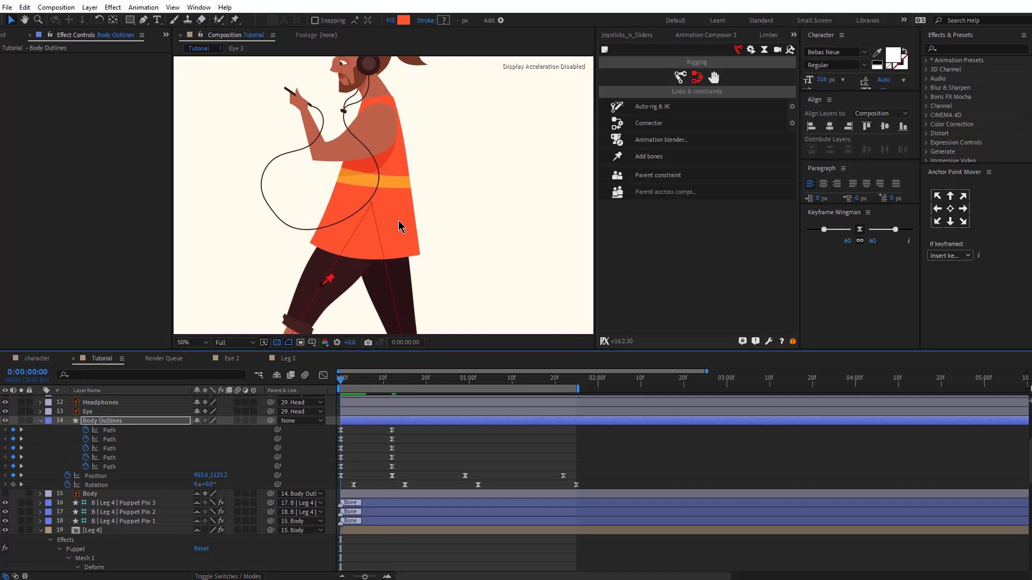
# Copy the starting Path keyframes of Body Outlines and paste them at the layer's last Position keyframe.
pyautogui.scroll(-2, 403, 224)
pyautogui.hotkey('ctrl', 'c')
pyautogui.hotkey('ctrl', 'v')
# Move the Pony tail layer's anchor point to where the ponytail joins the back of the hair.
pyautogui.press('space')
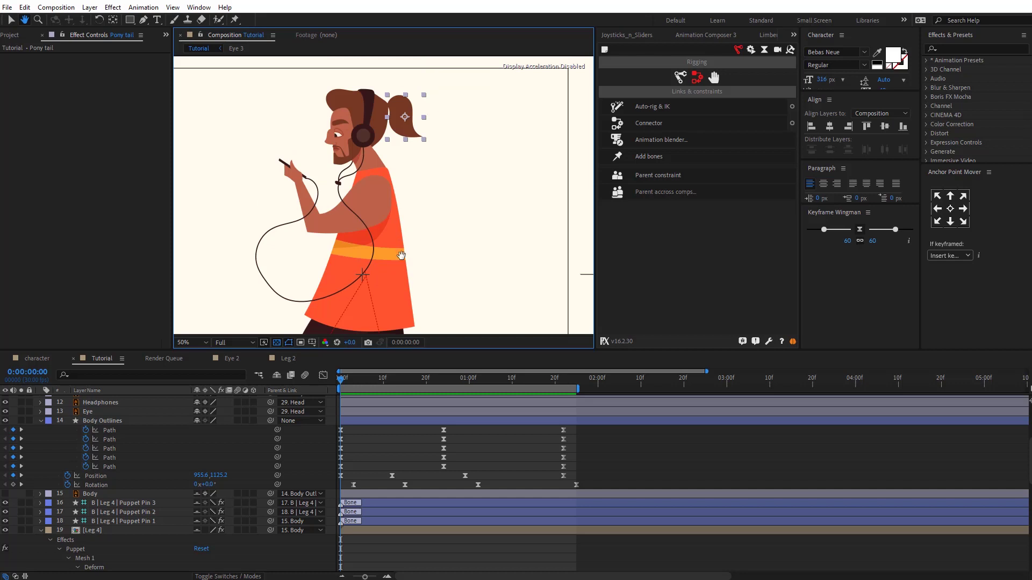
pyautogui.moveTo(402, 255); pyautogui.dragTo(401, 341)
pyautogui.scroll(1, 402, 228)
pyautogui.press('y')
pyautogui.moveTo(424, 212); pyautogui.dragTo(393, 193)
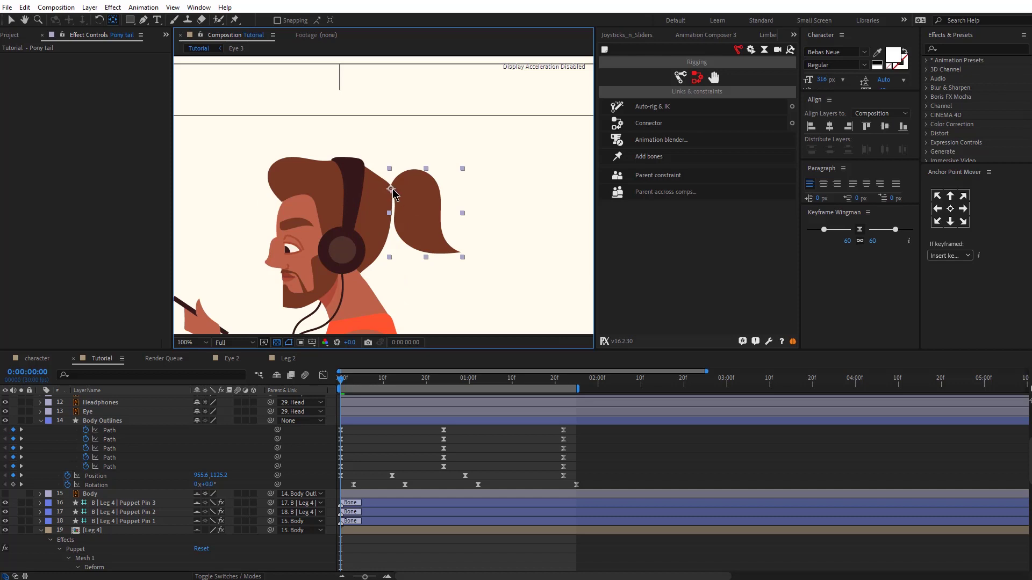
pyautogui.press('v')
# Add a Rotation keyframe to the Pony tail layer at 0:00:00:00.
pyautogui.scroll(-5, 106, 527)
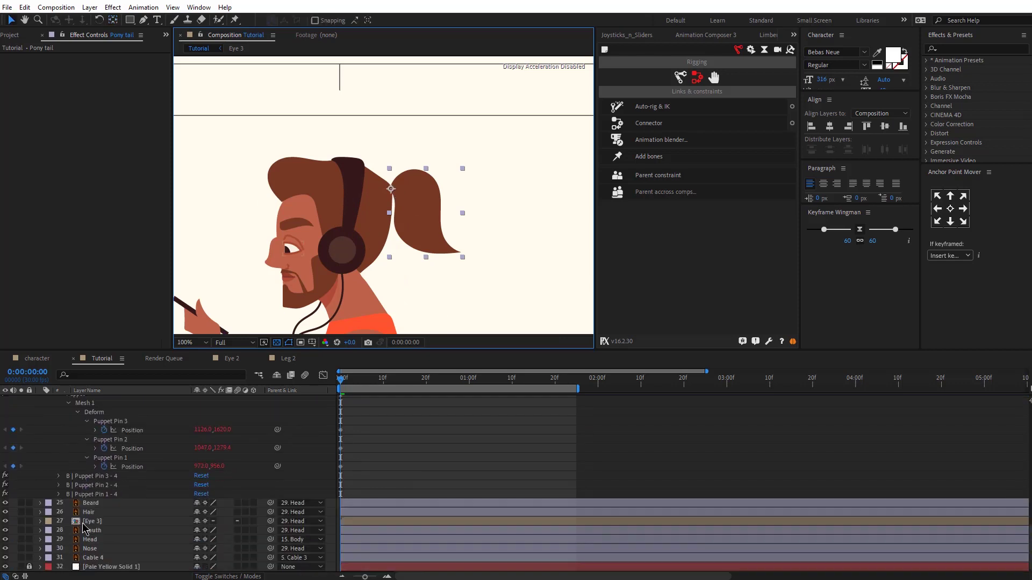
pyautogui.scroll(10, 107, 526)
pyautogui.click(108, 455)
pyautogui.click(105, 464)
pyautogui.press('r')
pyautogui.click(90, 474)
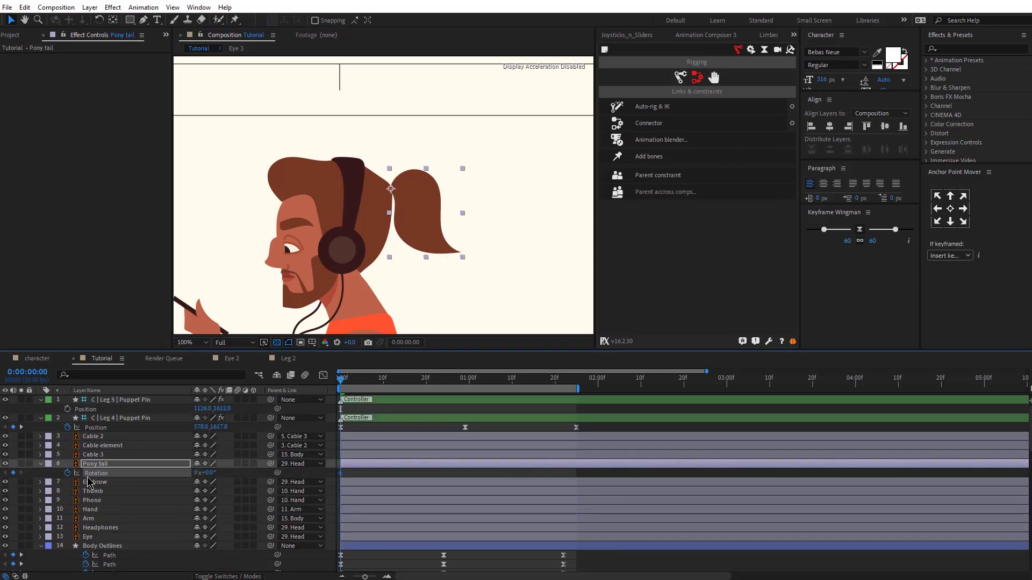
# Set the Pony tail's Rotation to 3° at 0:00:00:13.
pyautogui.moveTo(404, 380)
pyautogui.mouseDown()
pyautogui.moveTo(426, 383)
pyautogui.moveTo(395, 387)
pyautogui.mouseUp()
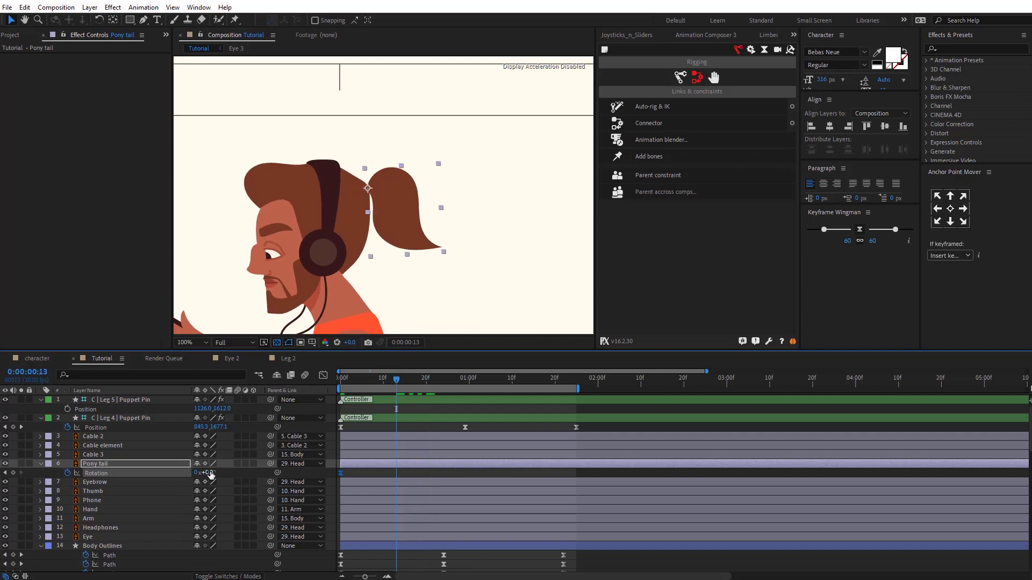
pyautogui.moveTo(210, 472); pyautogui.dragTo(213, 472)
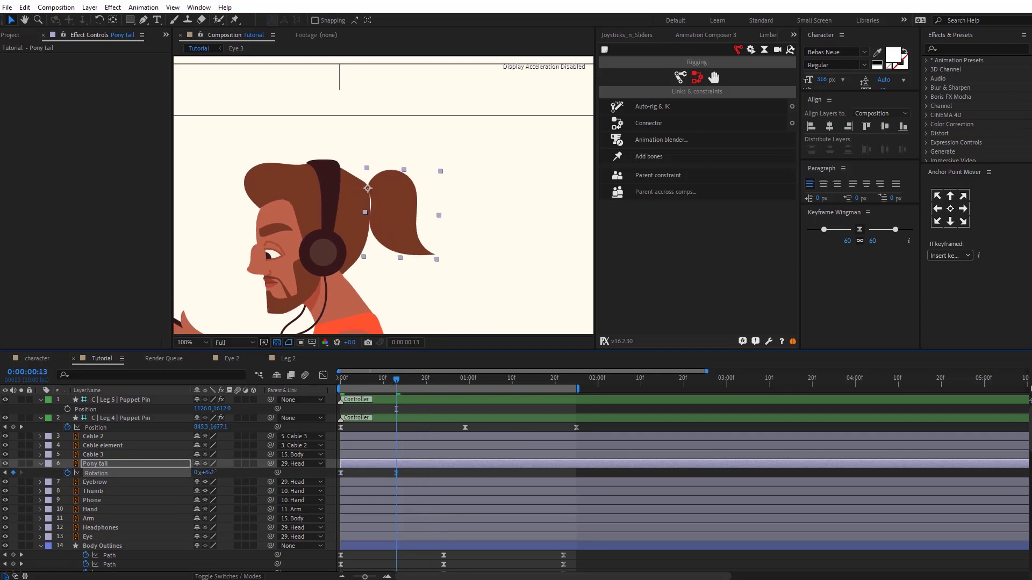
pyautogui.write('3')
pyautogui.press('Return')
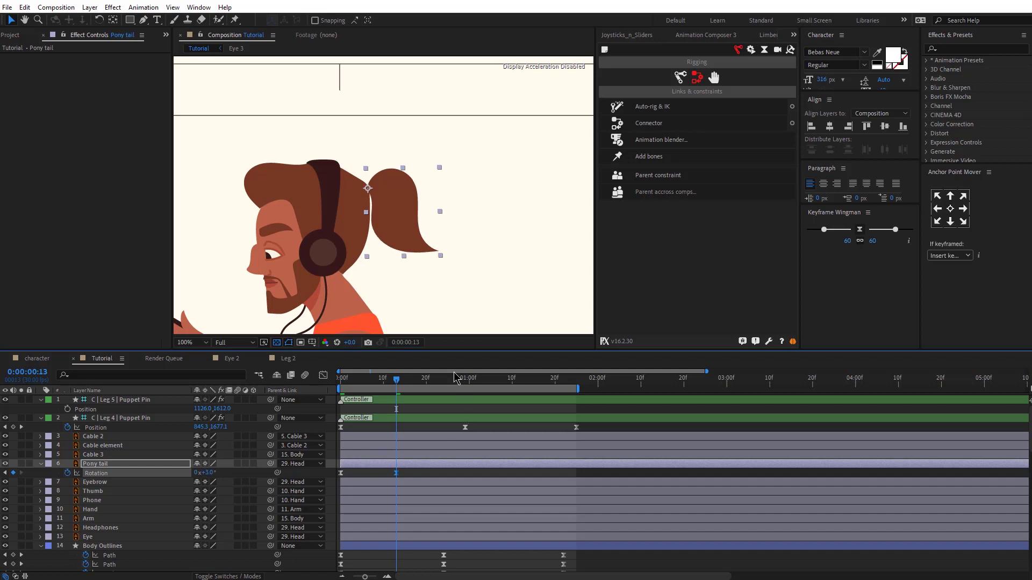
# Set the Pony tail's Rotation to -3° at 0:00:00:29.
pyautogui.click(466, 378)
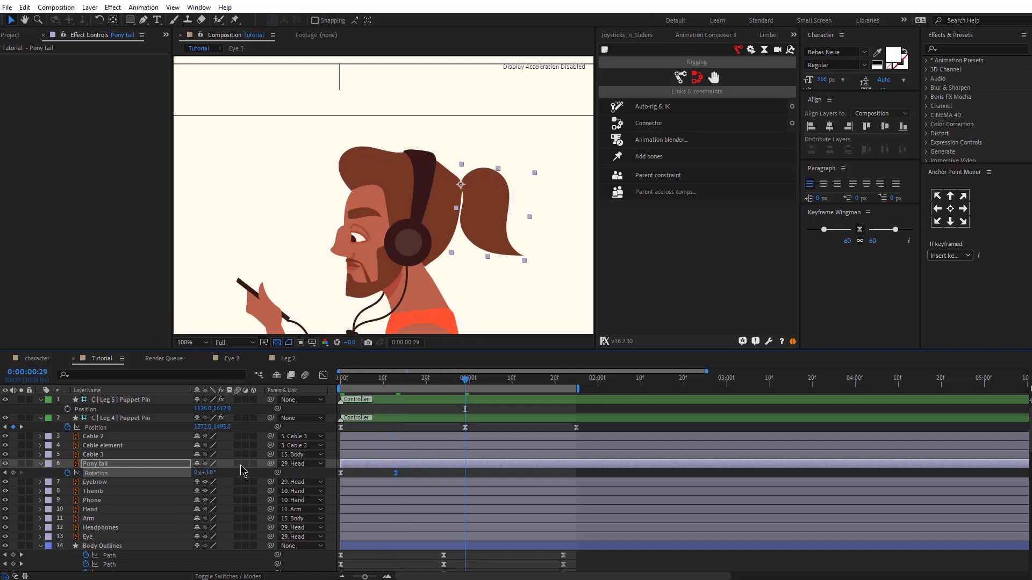
pyautogui.write('-3')
pyautogui.press('Return')
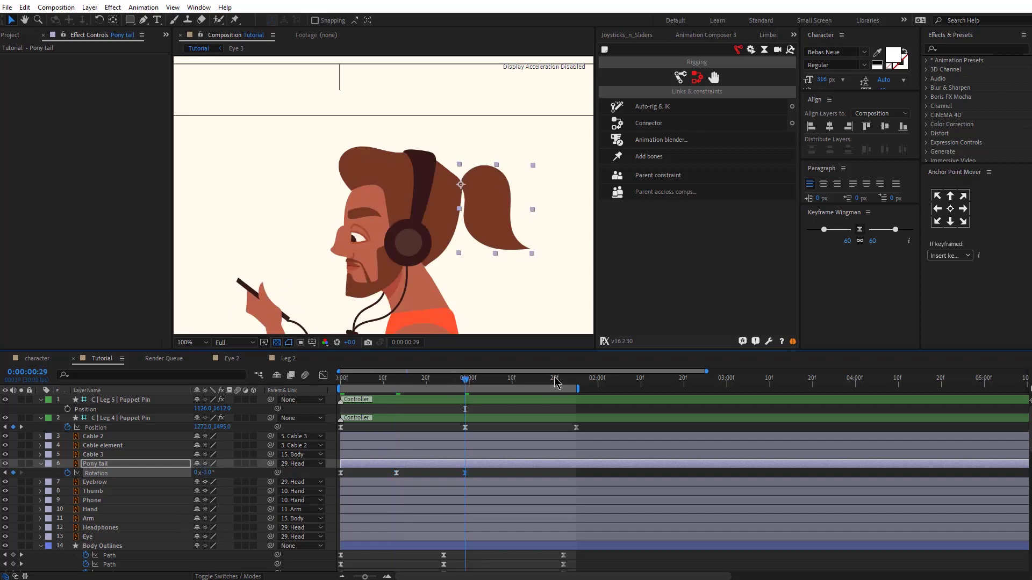
# Copy the Pony tail's 3° Rotation keyframe to about 0:00:01:13 and repeat its starting keyframe at the end of the loop.
pyautogui.click(538, 380)
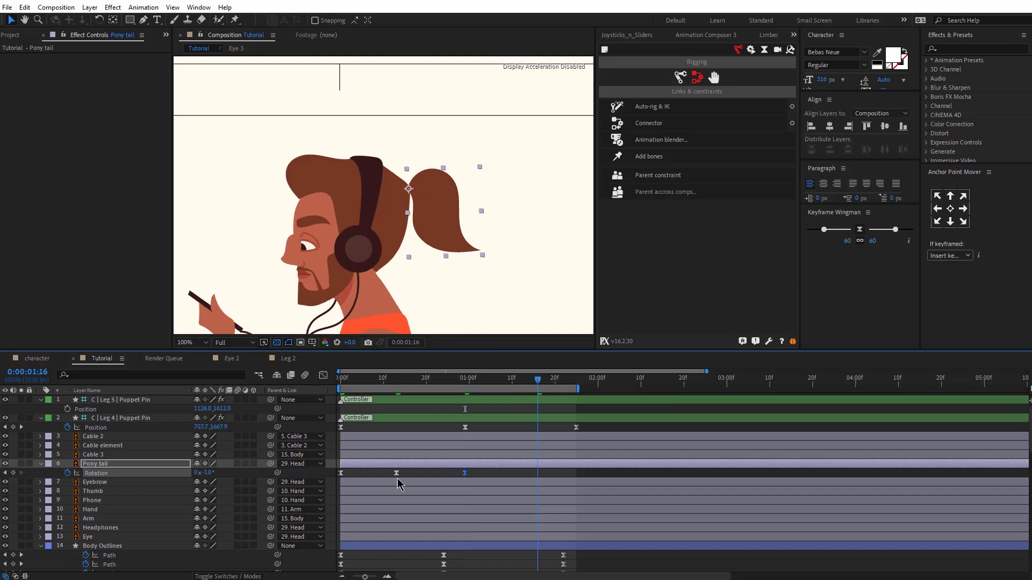
pyautogui.moveTo(406, 471); pyautogui.dragTo(385, 480)
pyautogui.hotkey('ctrl', 'c')
pyautogui.hotkey('ctrl', 'v')
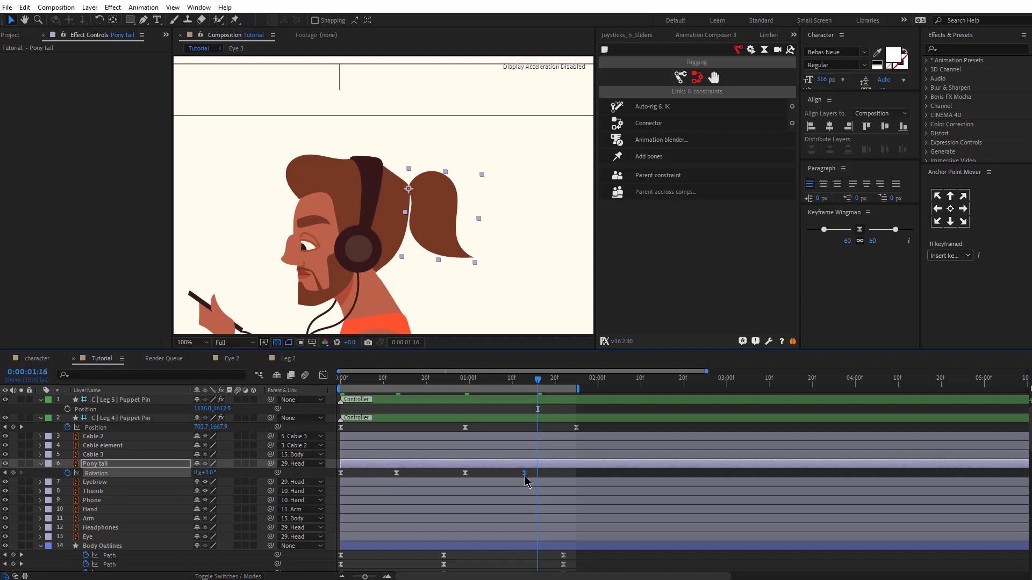
pyautogui.click(577, 381)
pyautogui.click(341, 473)
# Open the Eye 3 precomposition and magnify its view to 800% around the eye.
pyautogui.doubleClick(101, 534)
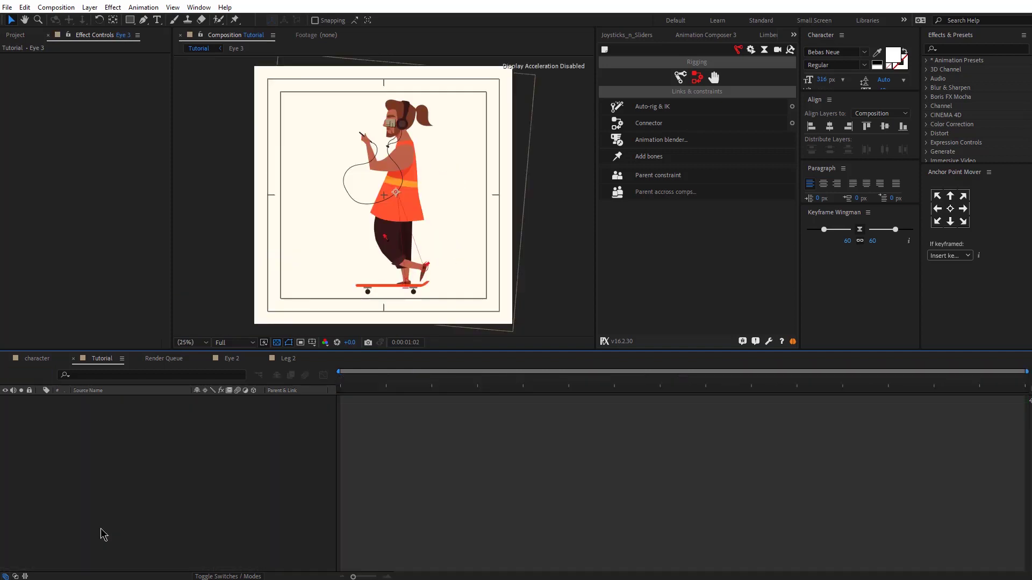
pyautogui.scroll(1, 360, 137)
pyautogui.press('space')
pyautogui.moveTo(302, 125); pyautogui.dragTo(362, 270)
pyautogui.scroll(-1, 375, 202)
pyautogui.moveTo(387, 149); pyautogui.dragTo(397, 206)
pyautogui.scroll(1, 396, 206)
pyautogui.scroll(6, 398, 206)
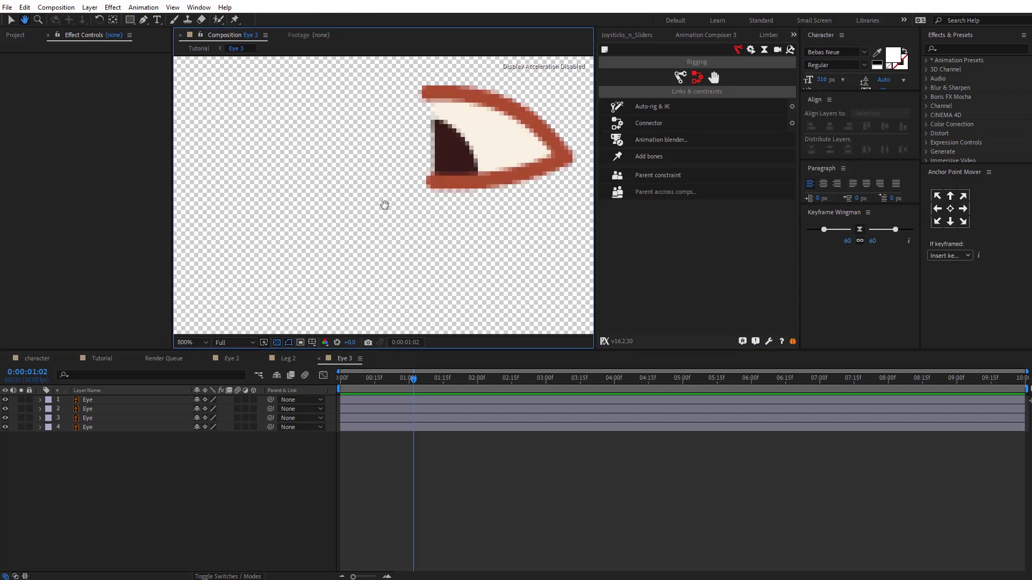
# Toggle the visibility of the top two Eye layers to identify the upper and lower eyelids.
pyautogui.press('v')
pyautogui.click(415, 131)
pyautogui.click(5, 400)
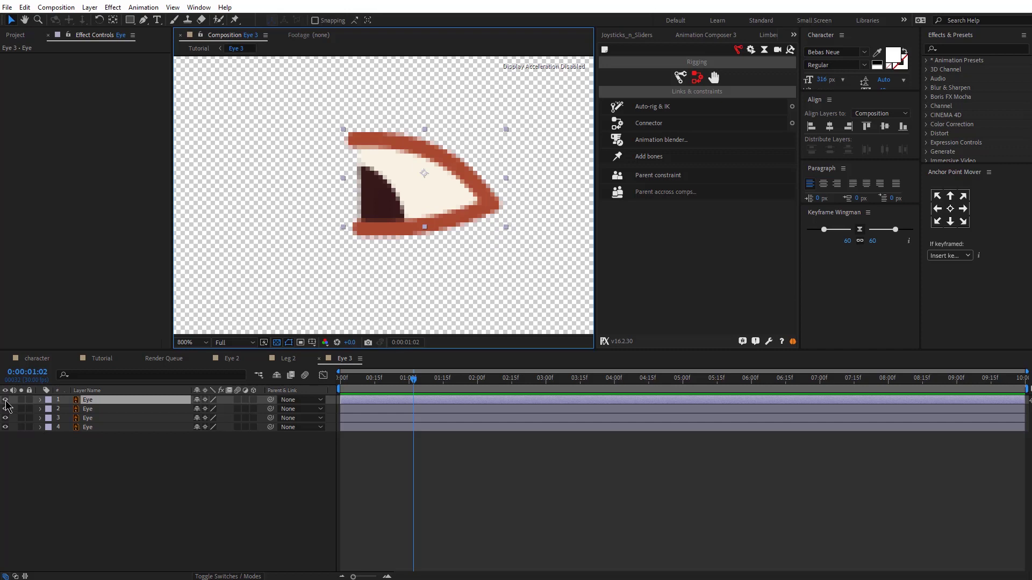
pyautogui.click(5, 409)
pyautogui.click(5, 401)
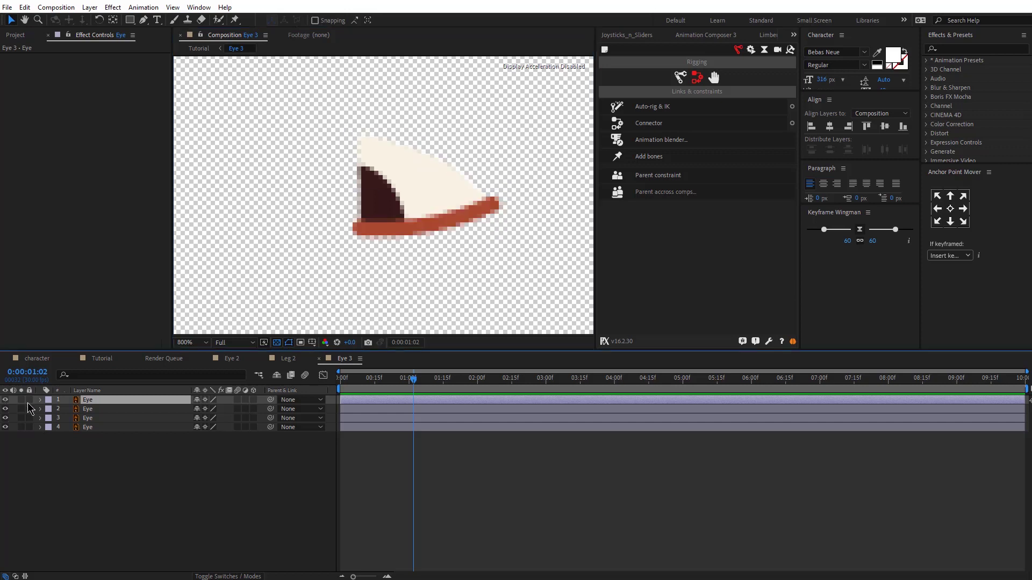
# Move the lower eyelid layer's anchor point to the pointed outer corner of the eye.
pyautogui.click(104, 411)
pyautogui.press('y')
pyautogui.press('v')
# Add Anchor Point, Position and Rotation keyframes to the lower eyelid layer at 0:00:01:02.
pyautogui.click(375, 576)
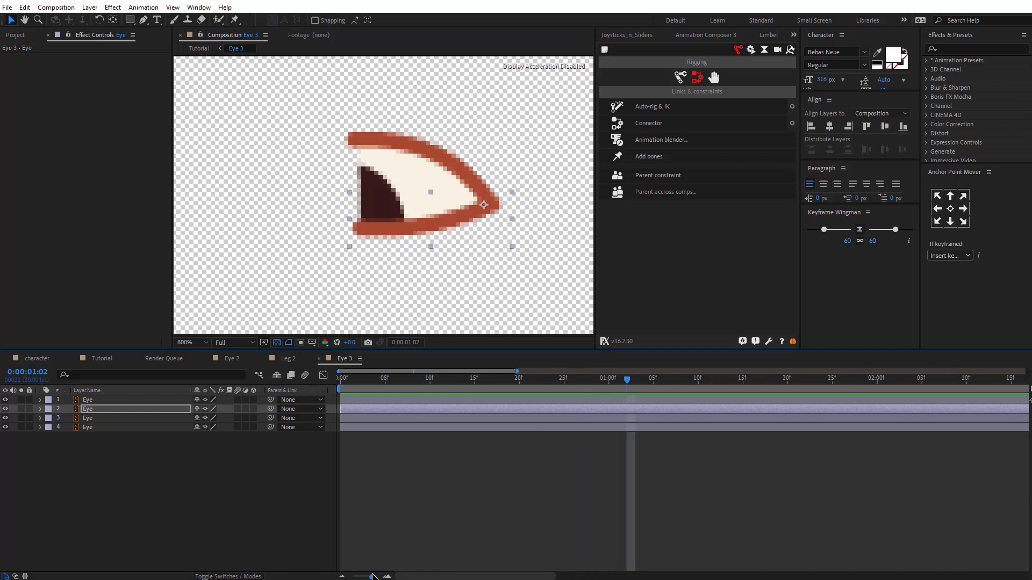
pyautogui.hotkey('alt', 'shift', 'p')
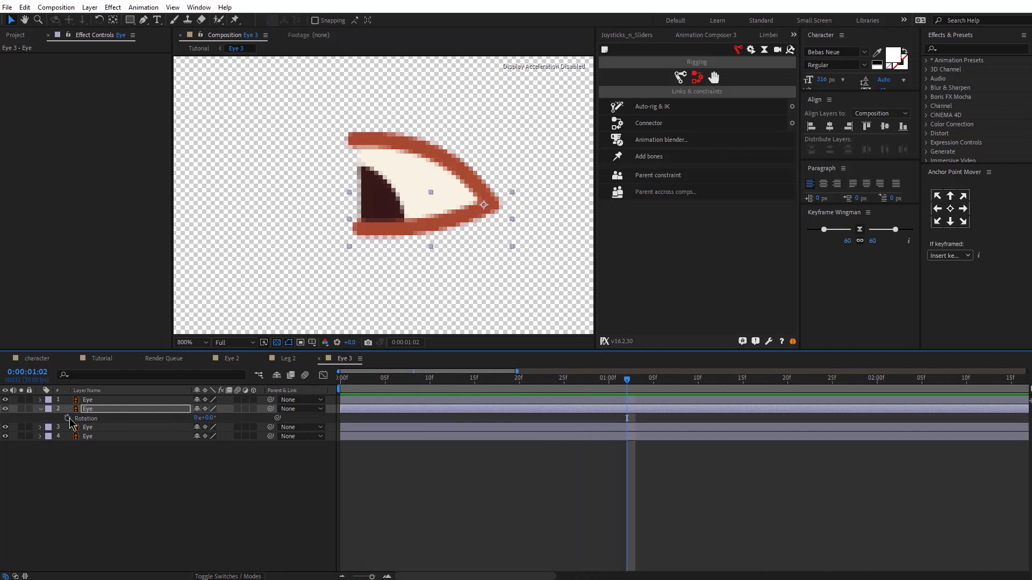
pyautogui.hotkey('alt', 'shift', 'a')
pyautogui.hotkey('alt', 'shift', 'r')
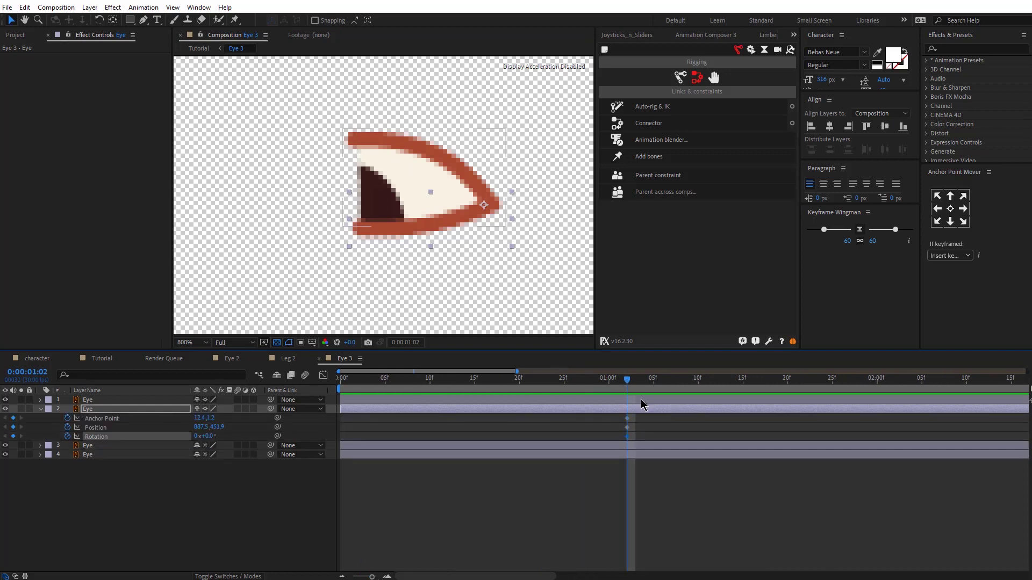
# Create shapes from the upper eyelid's vector layer and delete the original Eye layer.
pyautogui.rightClick(641, 400)
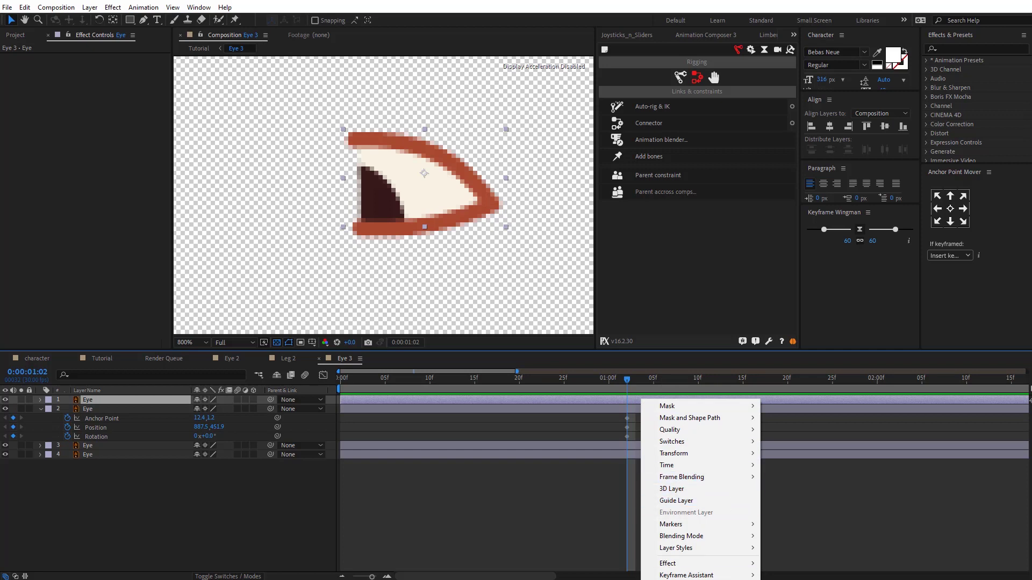
pyautogui.click(806, 579)
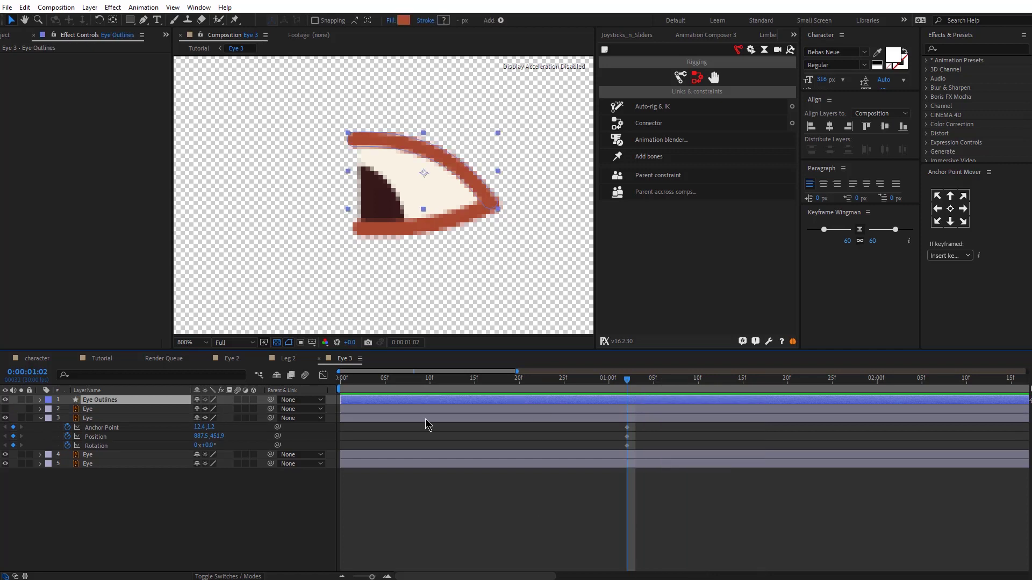
pyautogui.click(87, 409)
pyautogui.press('Delete')
# Add Path, Position, Scale and Rotation keyframes to the Eye Outlines layer at 0:00:01:02.
pyautogui.click(78, 401)
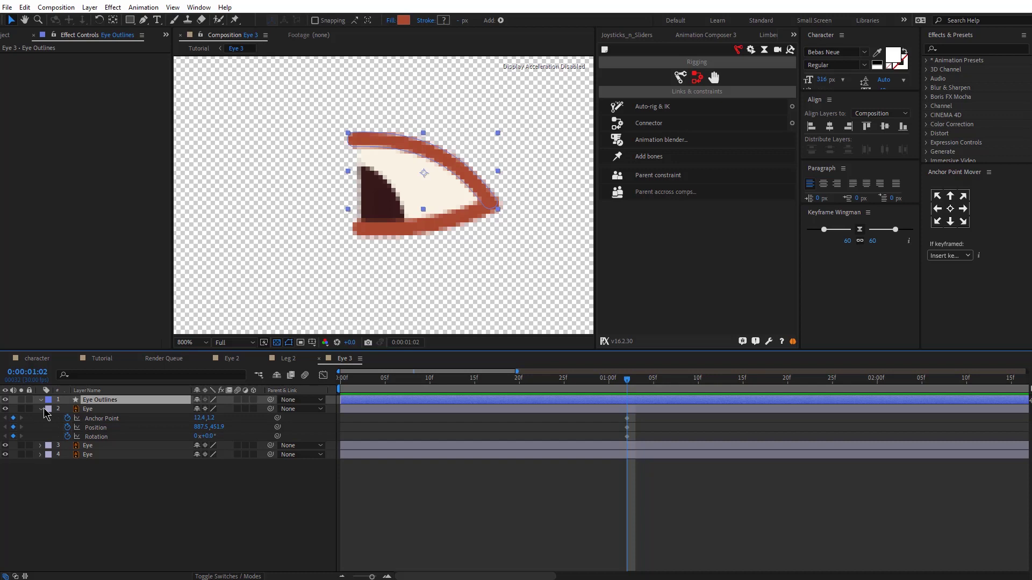
pyautogui.click(50, 410)
pyautogui.click(60, 419)
pyautogui.click(68, 428)
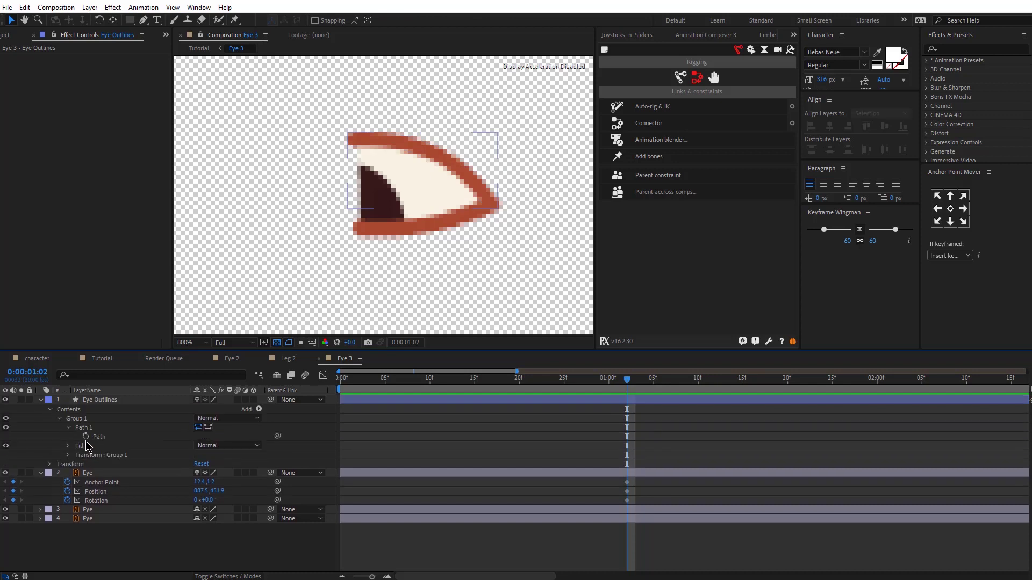
pyautogui.click(86, 437)
pyautogui.click(50, 465)
pyautogui.moveTo(68, 483); pyautogui.dragTo(67, 501)
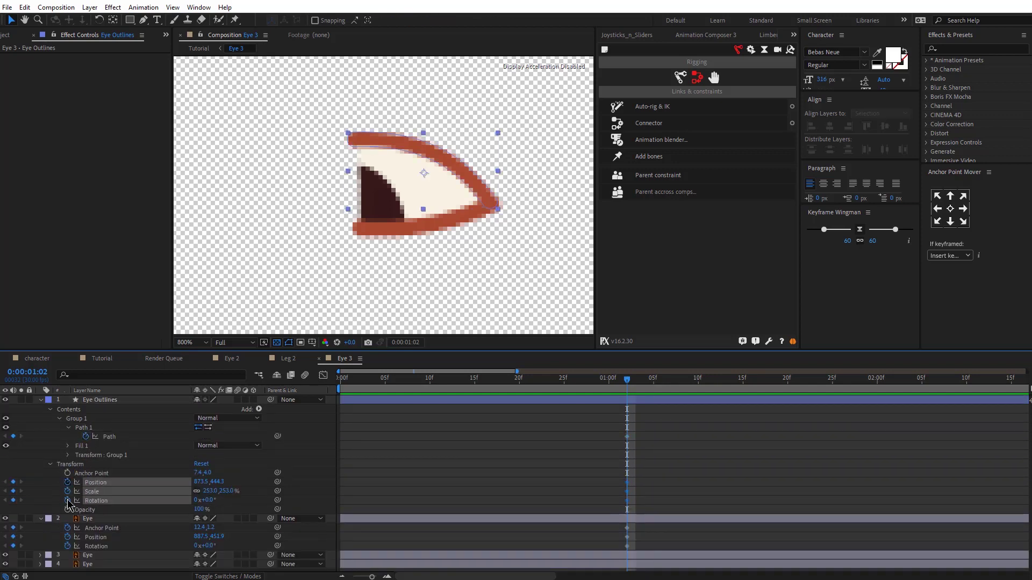
# Apply Easy Ease to all keyframes of the upper and lower eyelid layers at 0:00:01:02.
pyautogui.press('u')
pyautogui.moveTo(616, 411); pyautogui.dragTo(645, 489)
pyautogui.press('F9')
pyautogui.click(653, 470)
# Move the Eye Outlines layer's anchor point to the pointed outer corner of the eye.
pyautogui.click(632, 400)
pyautogui.click(494, 196)
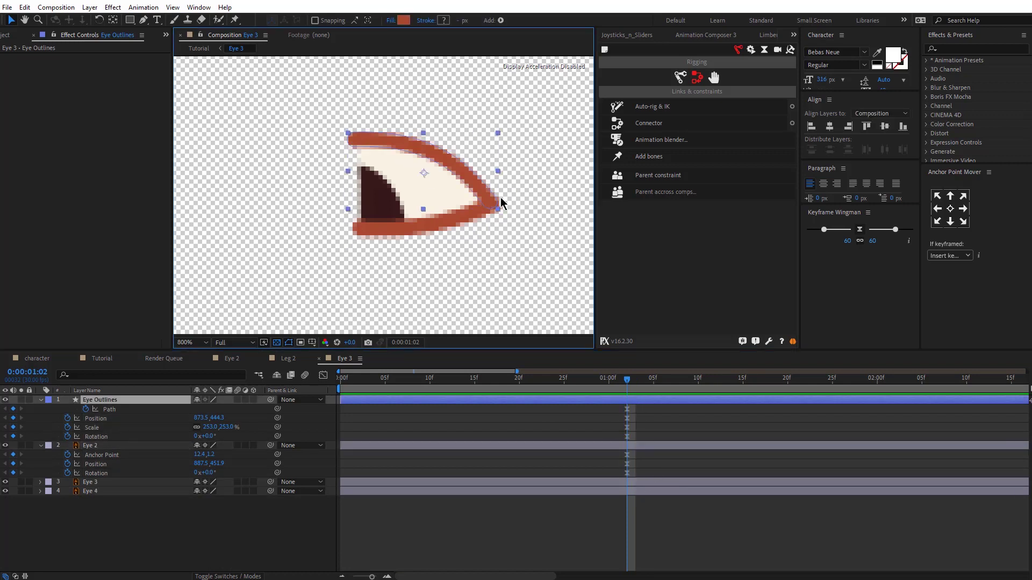
pyautogui.press('y')
pyautogui.moveTo(424, 173); pyautogui.dragTo(487, 201)
pyautogui.press('v')
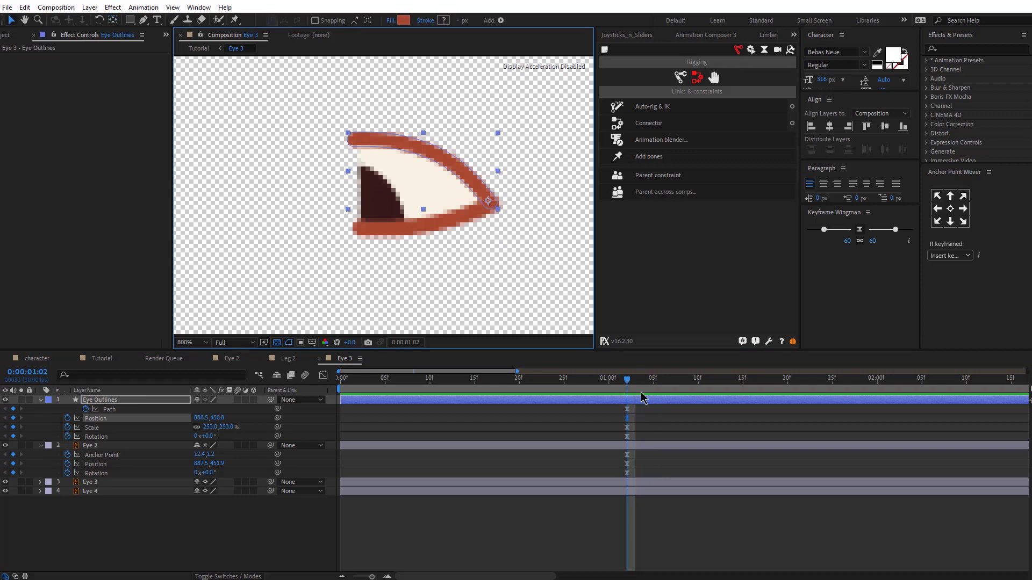
# At 0:00:01:07, rotate the lower eyelid to 10° and the Eye Outlines layer to -25°.
pyautogui.moveTo(647, 381); pyautogui.dragTo(672, 379)
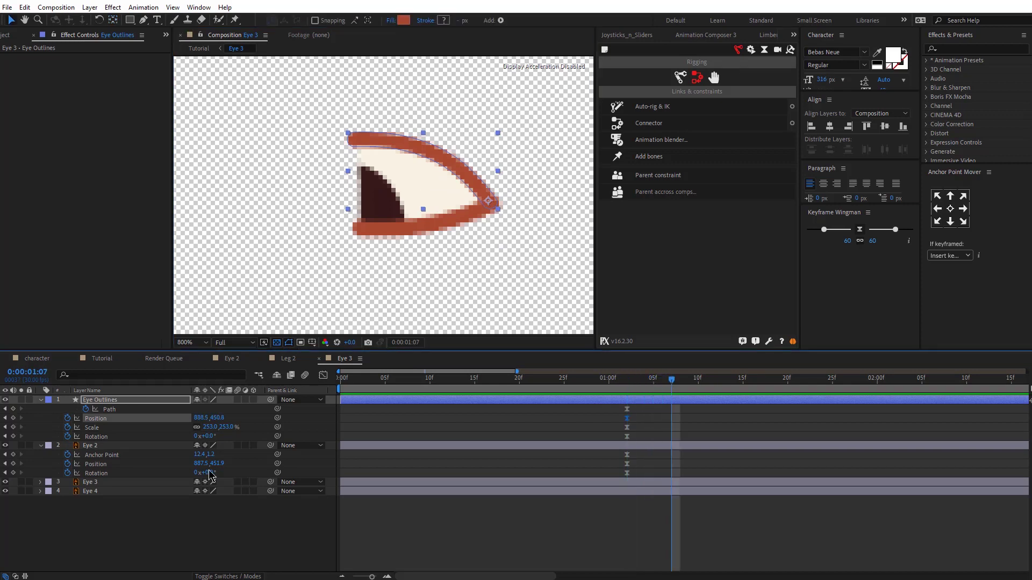
pyautogui.moveTo(208, 473); pyautogui.dragTo(199, 437)
pyautogui.rightClick(197, 438)
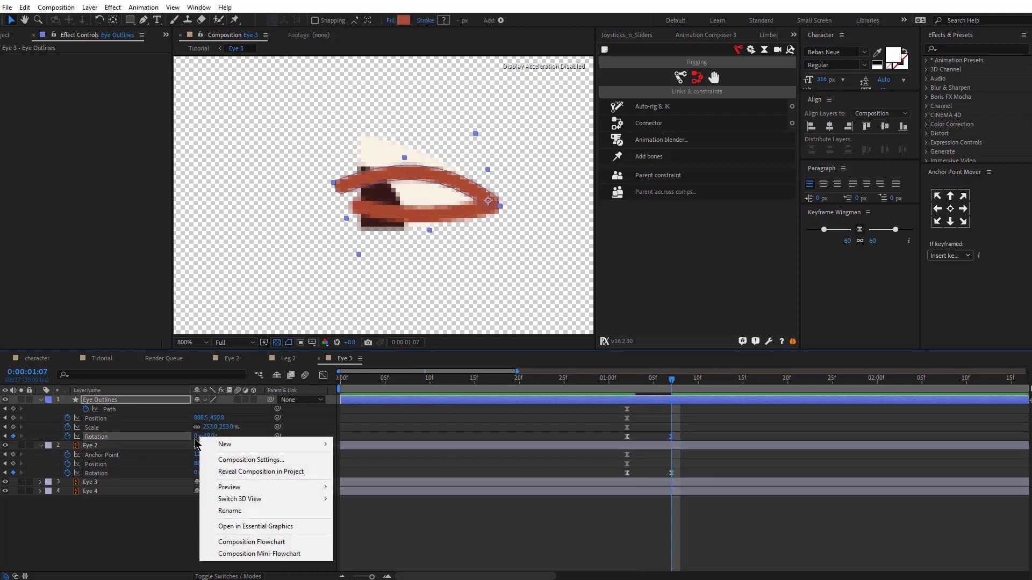
pyautogui.click(119, 403)
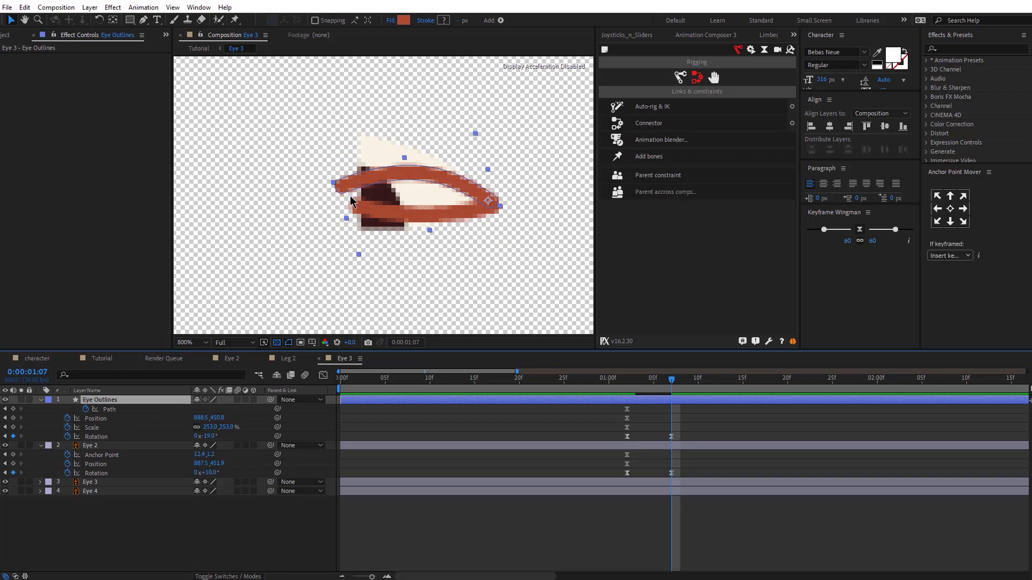
pyautogui.moveTo(216, 438); pyautogui.dragTo(208, 438)
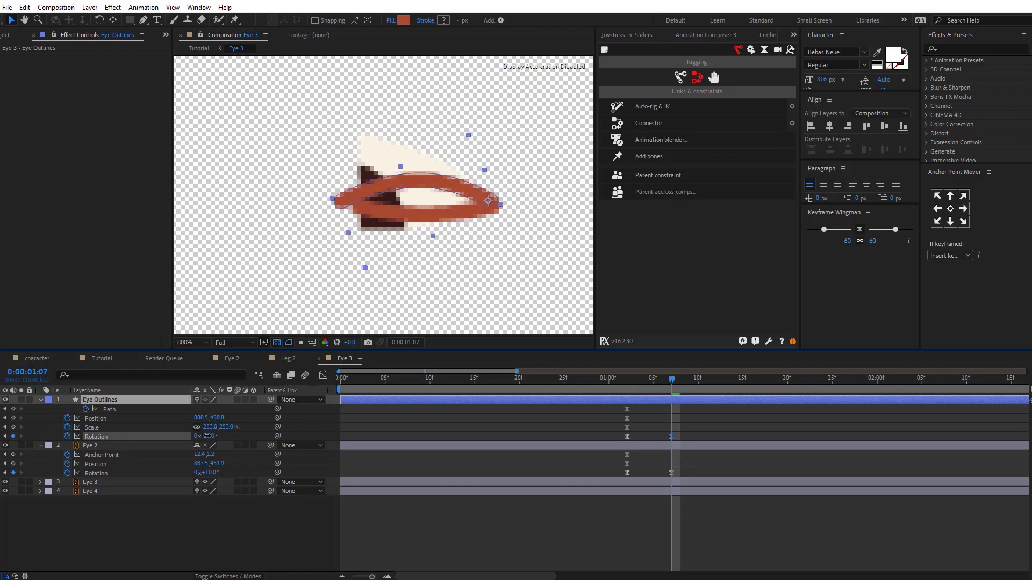
# Reshape the upper eyelid's path at 0:00:01:07 so it lies flat along the lower eyelid.
pyautogui.press('g')
pyautogui.moveTo(434, 188); pyautogui.dragTo(428, 210)
pyautogui.moveTo(371, 194); pyautogui.dragTo(474, 197)
pyautogui.click(429, 212)
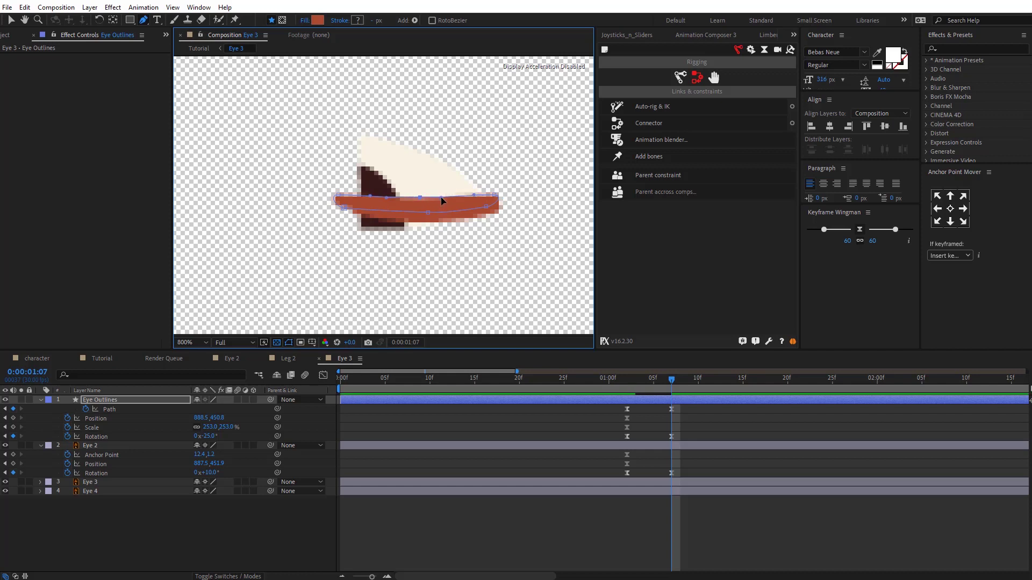
# Add hold keyframes for the closed-eye properties of both eyelid layers at 0:00:01:11.
pyautogui.click(626, 387)
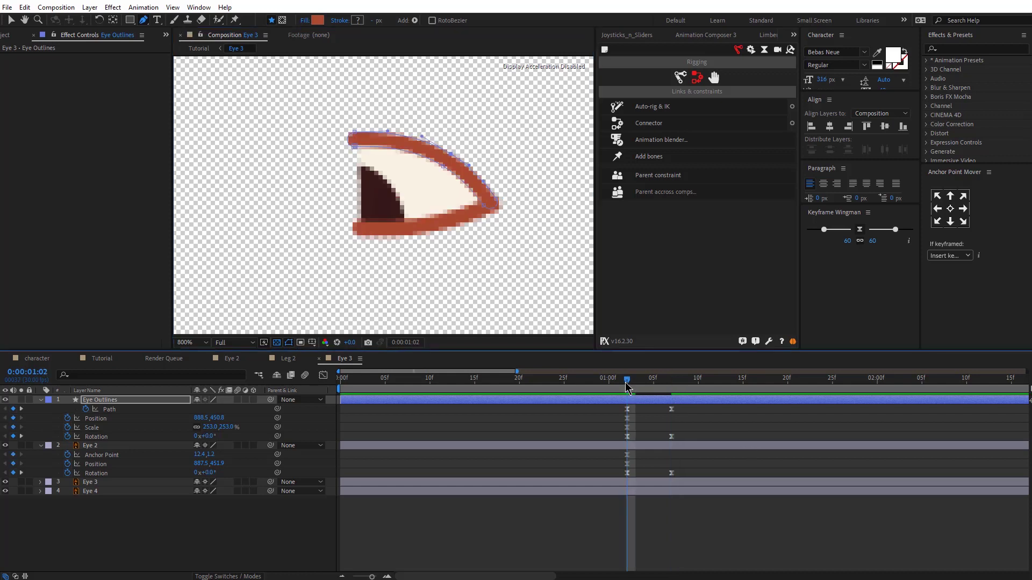
pyautogui.moveTo(679, 381); pyautogui.dragTo(703, 381)
pyautogui.moveTo(13, 410); pyautogui.dragTo(14, 473)
# Copy both eyelid layers' open-eye keyframes from 0:00:01:02 to 0:00:01:17 and preview the blink.
pyautogui.click(760, 381)
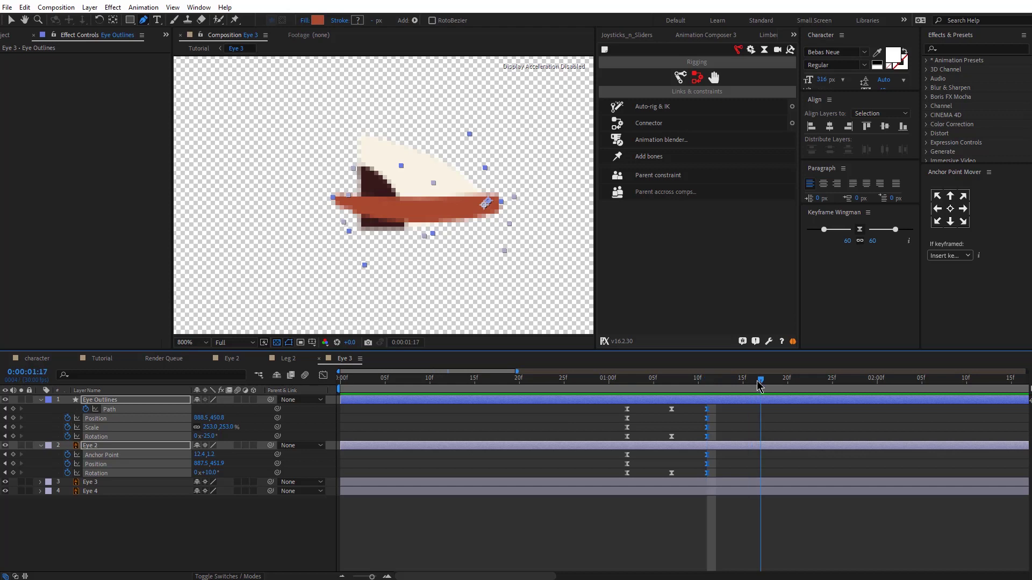
pyautogui.moveTo(639, 406); pyautogui.dragTo(644, 478)
pyautogui.hotkey('ctrl', 'c')
pyautogui.hotkey('ctrl', 'v')
pyautogui.hotkey('ctrl', 'c')
pyautogui.hotkey('ctrl', 'v')
pyautogui.click(627, 382)
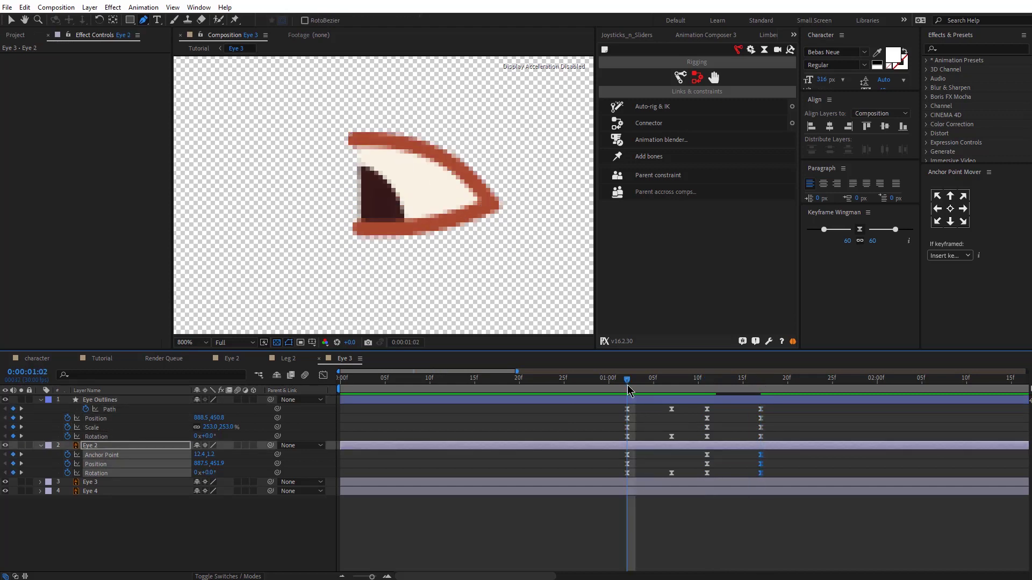
pyautogui.press('space')
pyautogui.press('space')
pyautogui.click(665, 521)
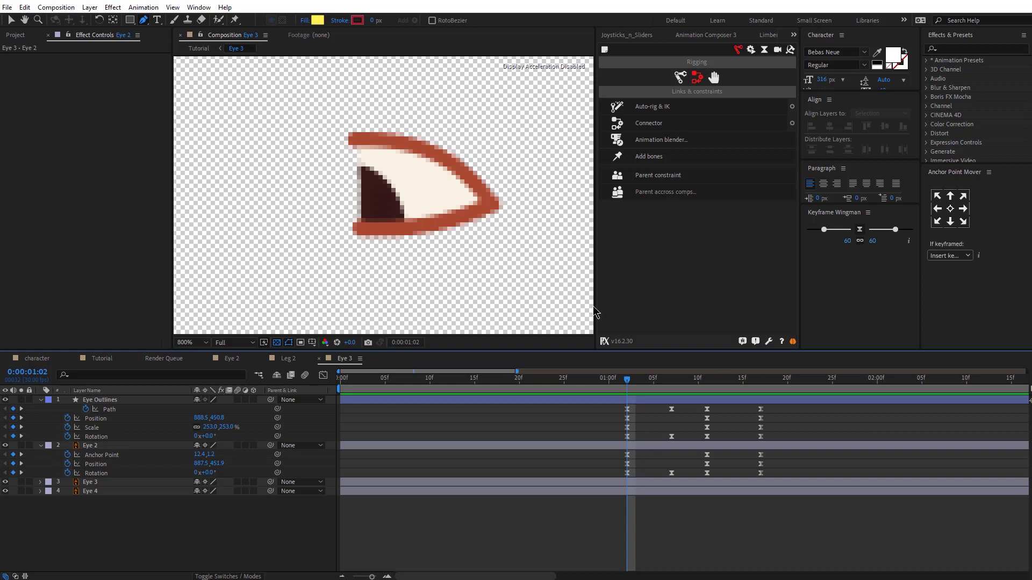
# Sample the character's skin colour in the Tutorial composition and return to the Eye 3 composition.
pyautogui.click(95, 361)
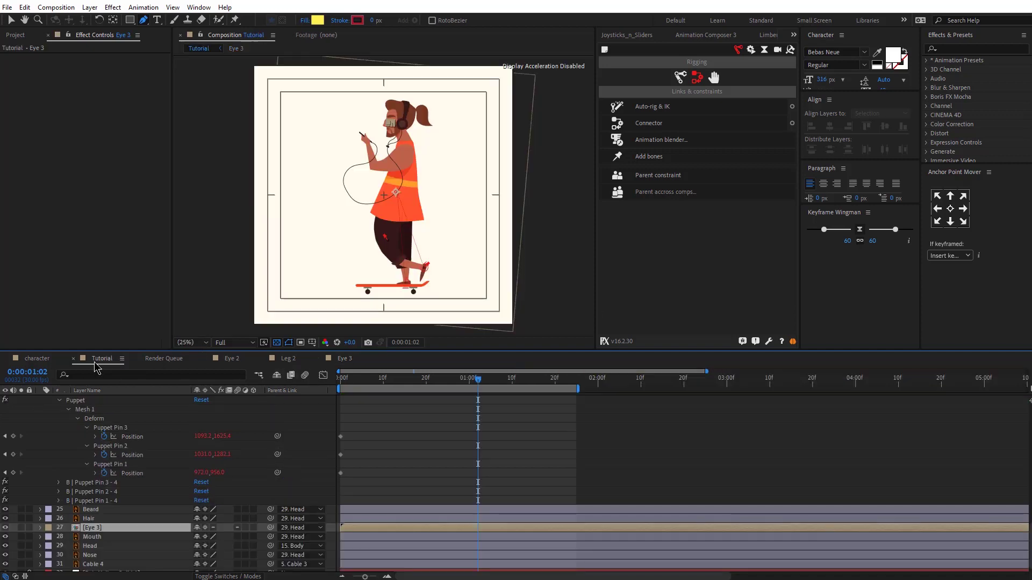
pyautogui.click(876, 53)
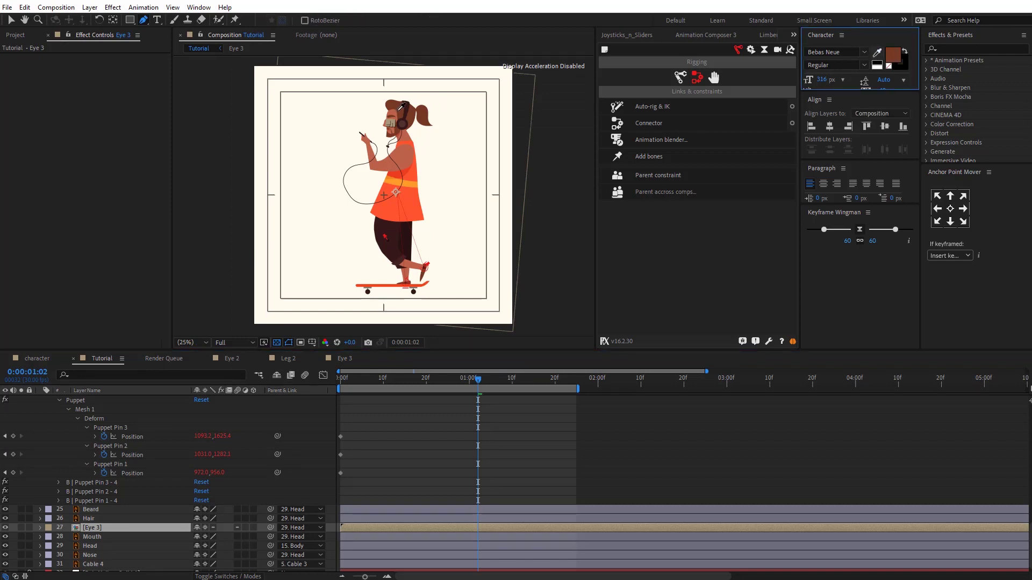
pyautogui.click(345, 360)
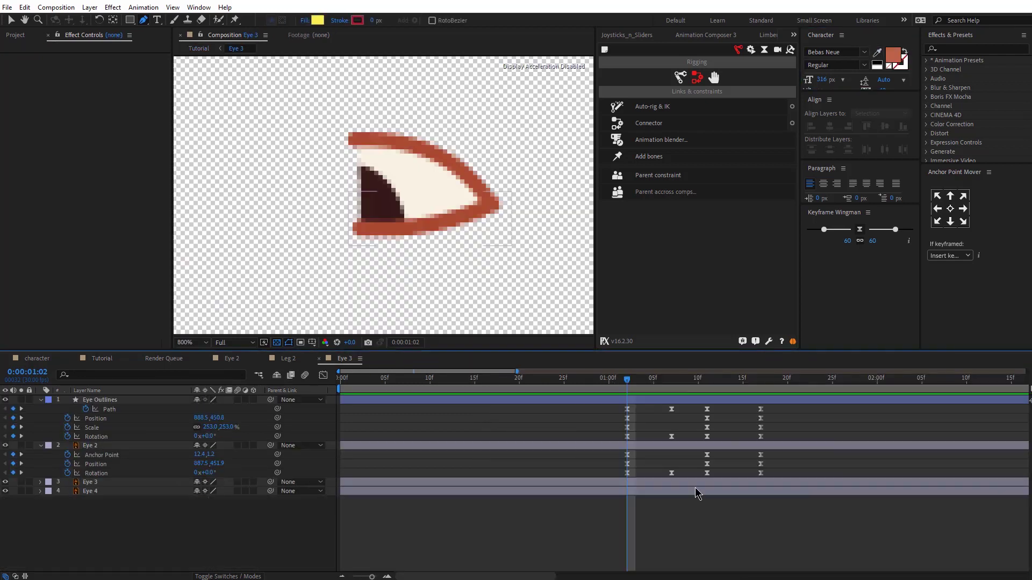
# Draw a skin-coloured Pen shape over the upper eyelid's outer side and place its layer below Eye 2.
pyautogui.click(145, 22)
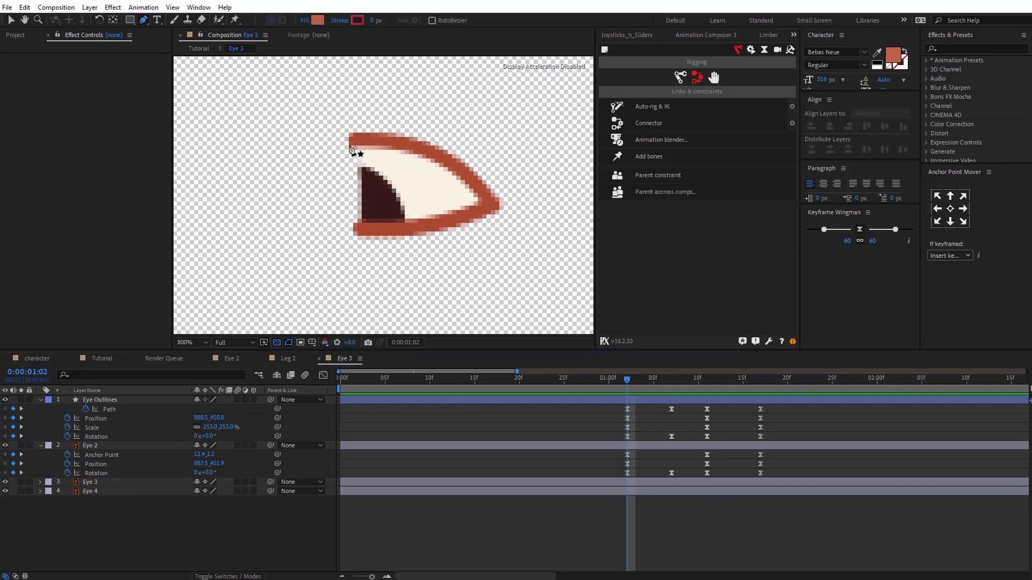
pyautogui.click(344, 137)
pyautogui.click(380, 142)
pyautogui.click(420, 145)
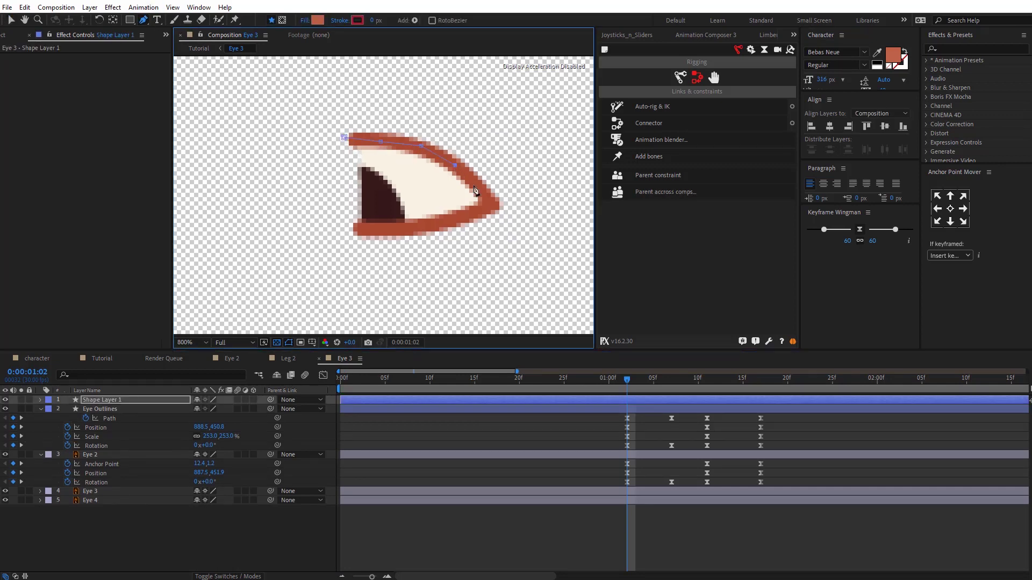
pyautogui.click(483, 137)
pyautogui.click(368, 126)
pyautogui.moveTo(102, 400); pyautogui.dragTo(108, 489)
pyautogui.click(114, 524)
# Draw a second skin-coloured Pen shape along the lower eyelid and place its layer directly below Eye 2.
pyautogui.click(350, 228)
pyautogui.click(381, 230)
pyautogui.click(443, 221)
pyautogui.click(509, 201)
pyautogui.click(424, 245)
pyautogui.click(373, 245)
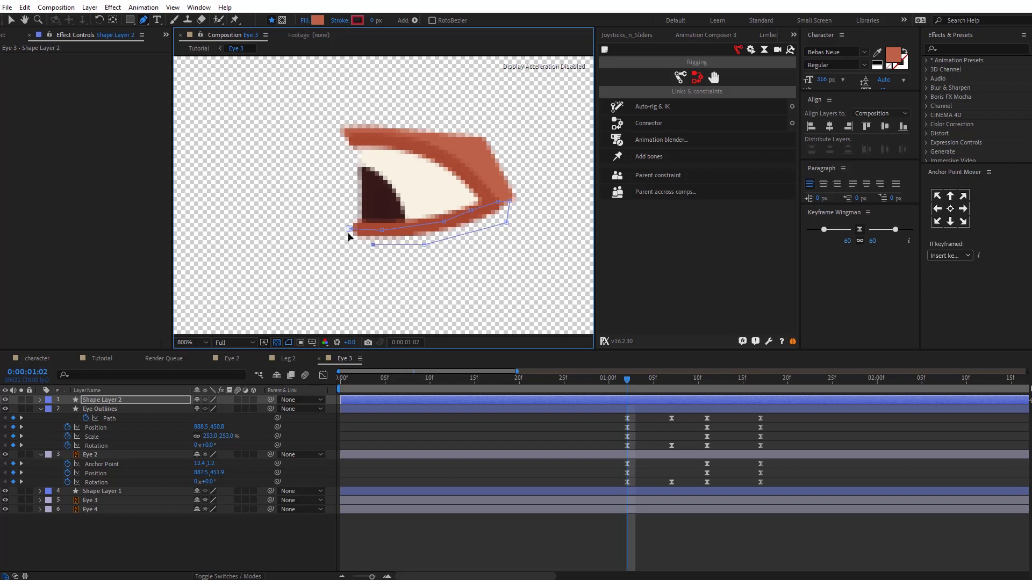
pyautogui.moveTo(94, 400); pyautogui.dragTo(92, 487)
# Add Path keyframes to Shape Layer 1 and Shape Layer 2 at 0:00:01:02.
pyautogui.click(40, 491)
pyautogui.click(41, 482)
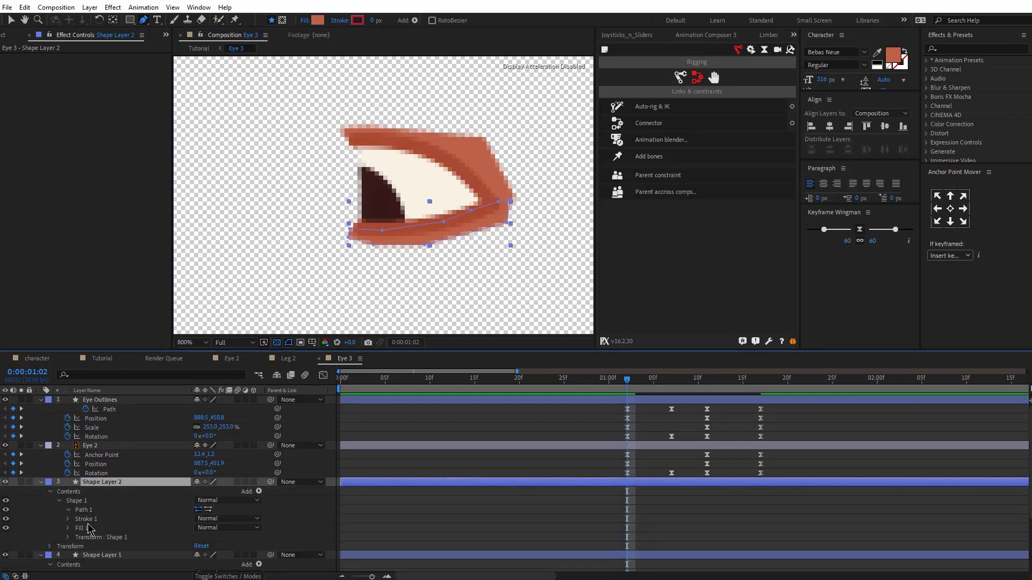
pyautogui.click(86, 518)
pyautogui.press('u')
# At 0:00:01:07, reshape the paths of both skin-coloured shapes to meet the closed eyelids and cover the eye.
pyautogui.click(672, 381)
pyautogui.click(102, 482)
pyautogui.moveTo(349, 229); pyautogui.dragTo(379, 210)
pyautogui.click(103, 500)
pyautogui.moveTo(459, 169); pyautogui.dragTo(451, 209)
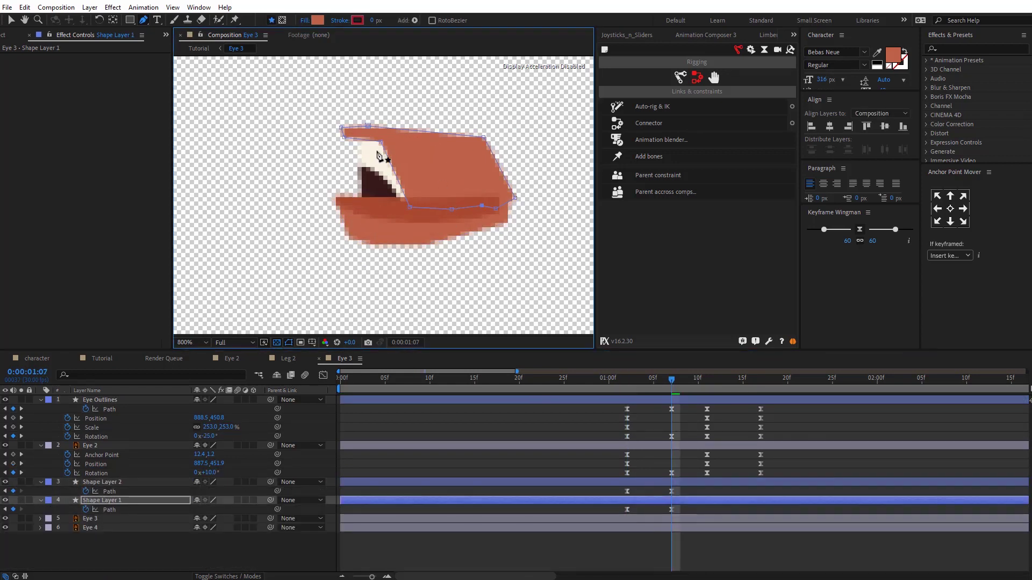
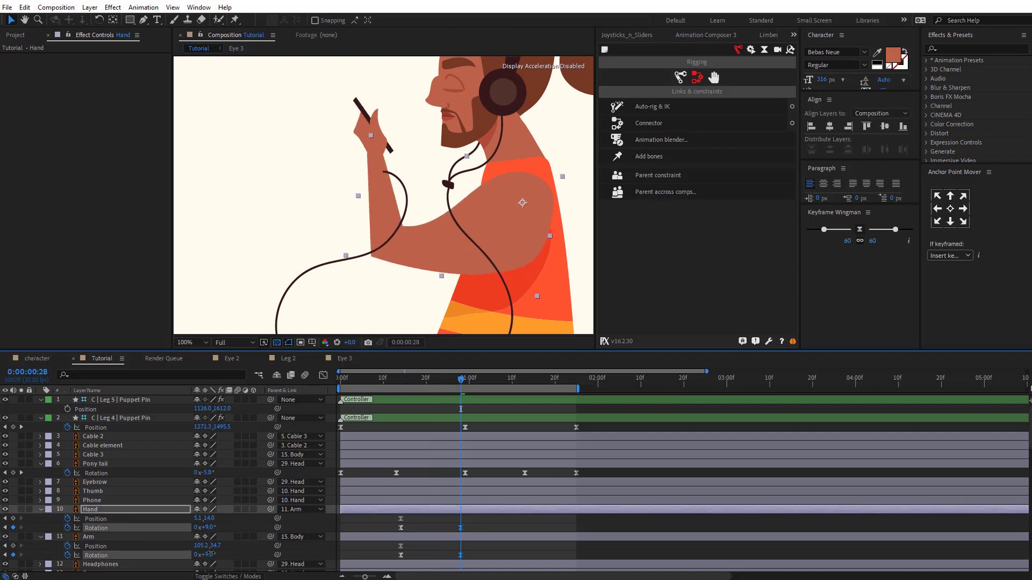
# Repeat the starting Hand and Arm keyframes near the loop's end and offset the Hand keyframes two frames later.
pyautogui.moveTo(500, 387); pyautogui.dragTo(575, 390)
pyautogui.moveTo(413, 515); pyautogui.dragTo(385, 536)
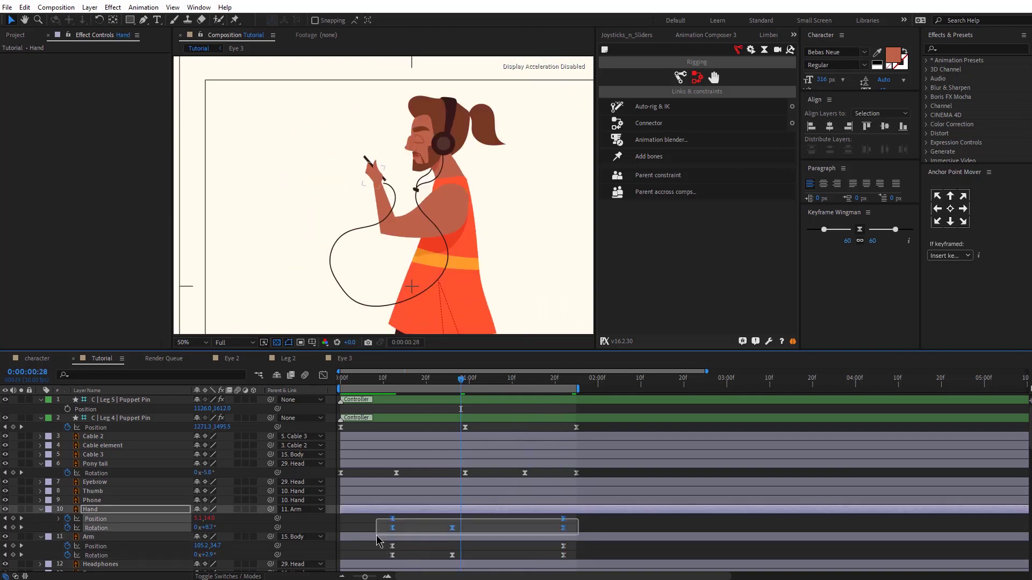
pyautogui.click(393, 528)
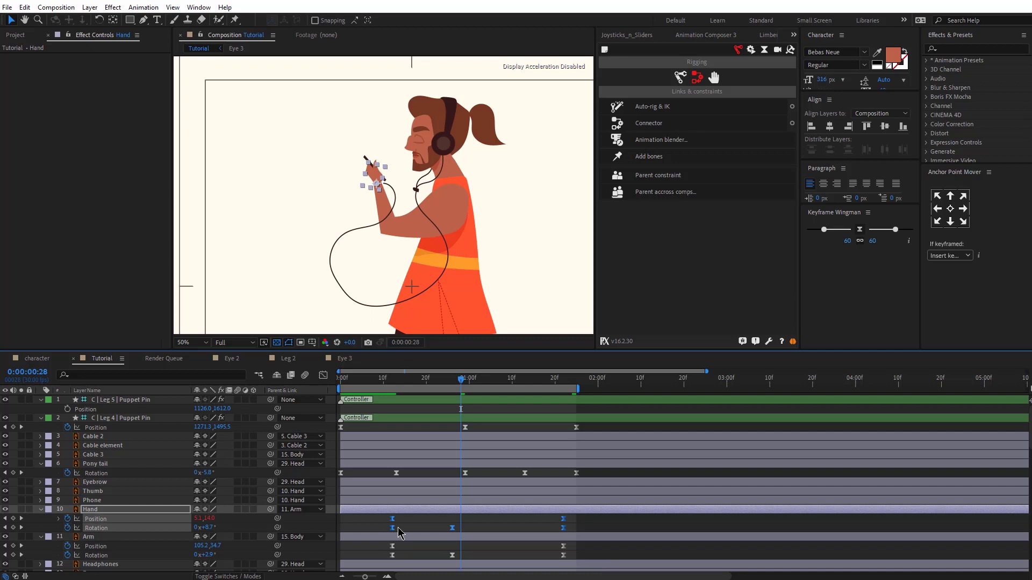
# Adjust the Hand layer's rotation at 0:00:00:21 to add an in-between Rotation keyframe.
pyautogui.click(387, 380)
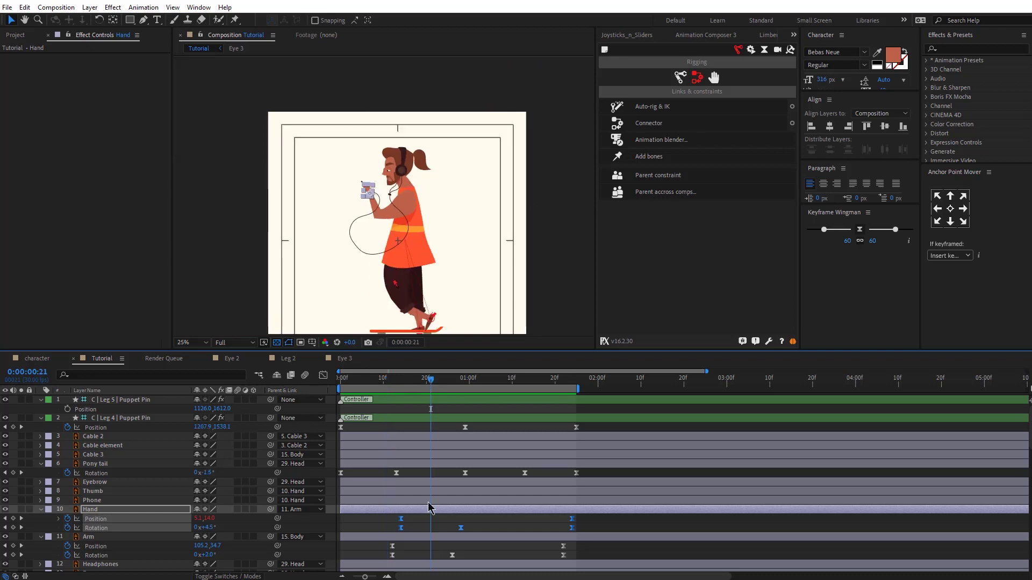
pyautogui.click(407, 535)
pyautogui.moveTo(213, 529)
pyautogui.mouseDown()
pyautogui.moveTo(221, 530)
pyautogui.moveTo(211, 532)
pyautogui.mouseUp()
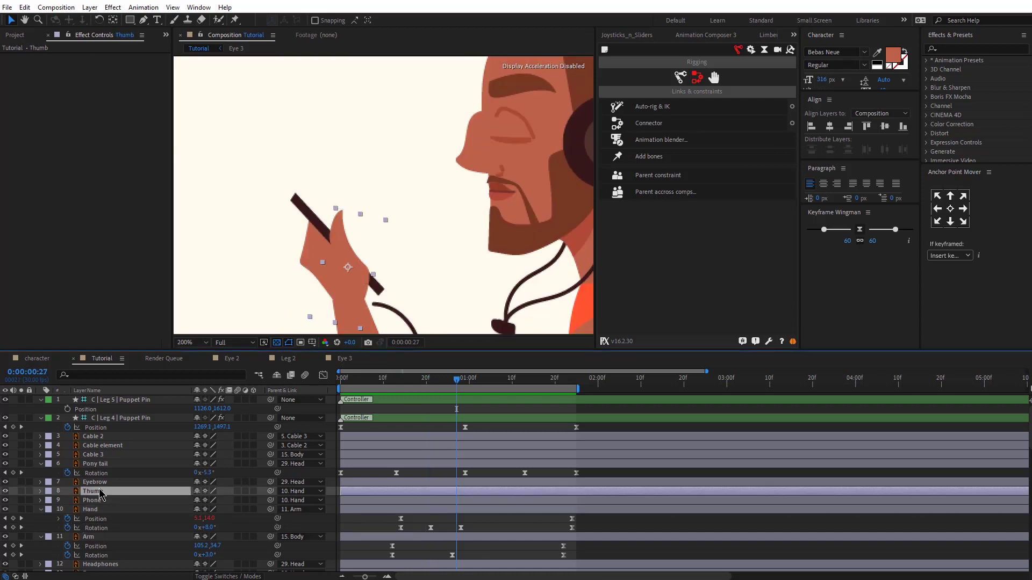
# Create shapes from the Thumb vector layer.
pyautogui.rightClick(100, 491)
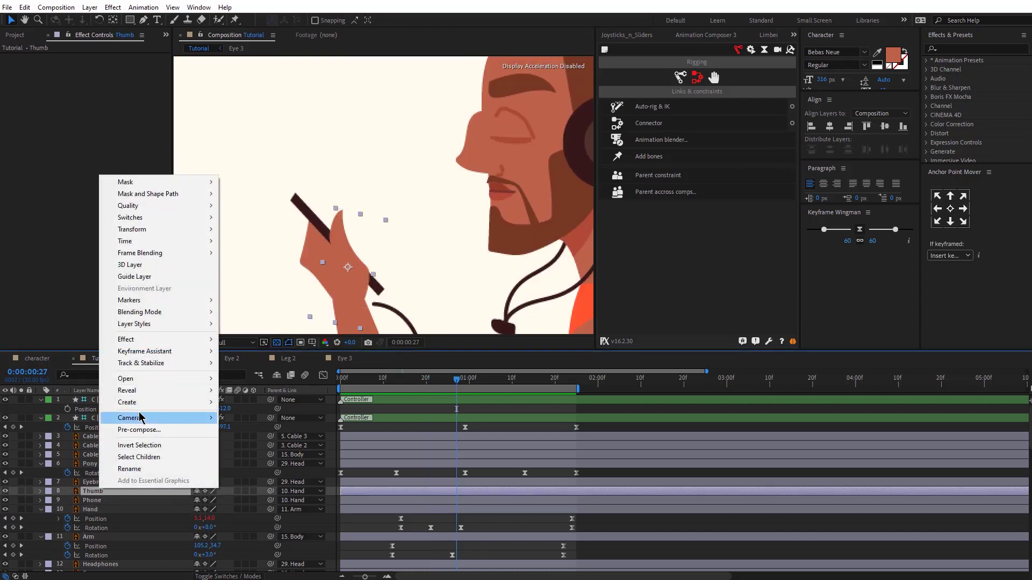
pyautogui.moveTo(132, 402)
pyautogui.click(280, 438)
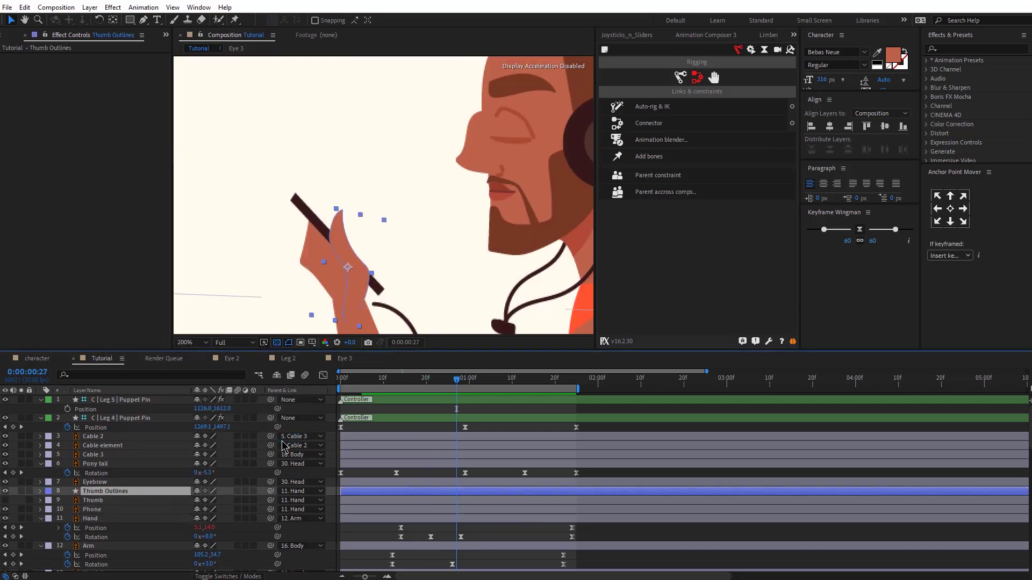
pyautogui.click(93, 501)
# Add a Path keyframe to the Thumb Outlines layer at 0:00:00:27 and show only its keyframed property.
pyautogui.click(41, 492)
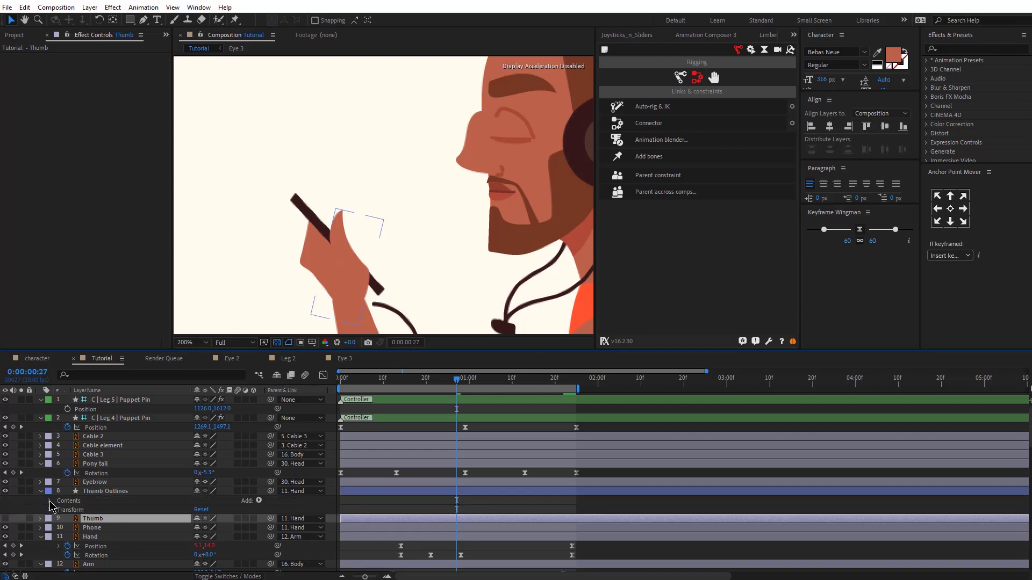
pyautogui.click(49, 501)
pyautogui.click(59, 510)
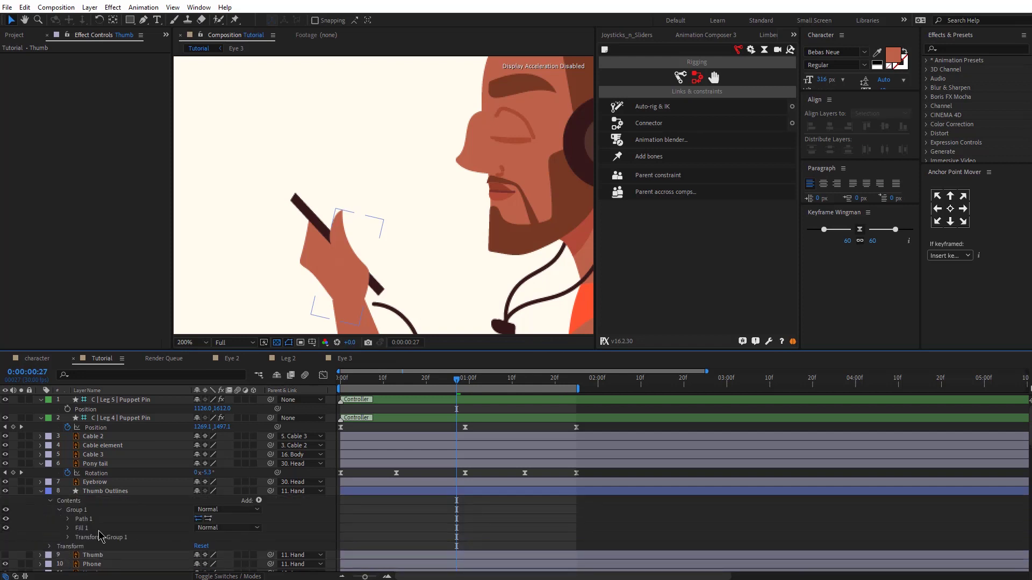
pyautogui.click(68, 519)
pyautogui.click(110, 491)
pyautogui.press('u')
pyautogui.click(456, 500)
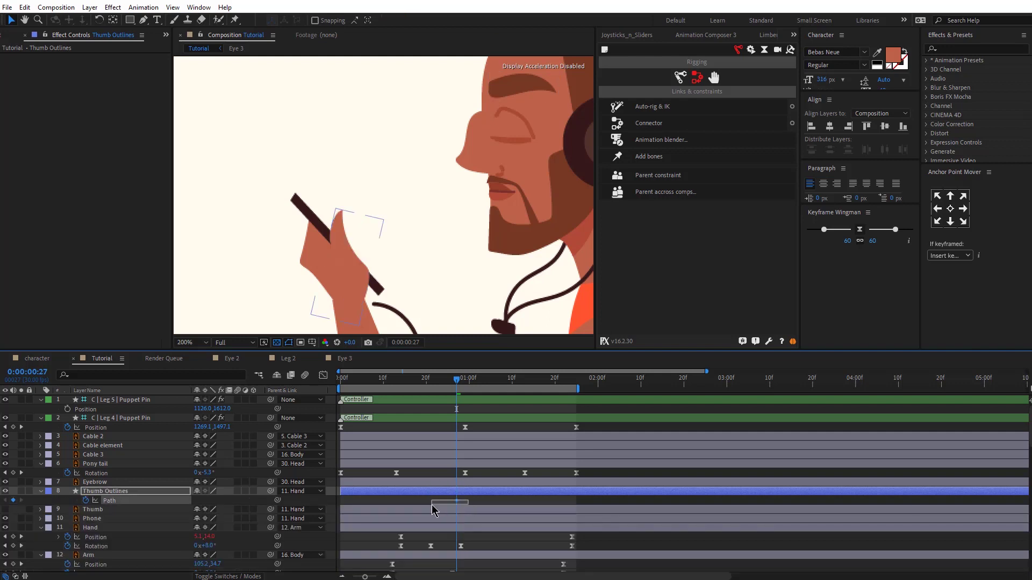
# Reshape the upper part of the thumb's path at 0:00:01:01.
pyautogui.moveTo(467, 383); pyautogui.dragTo(474, 383)
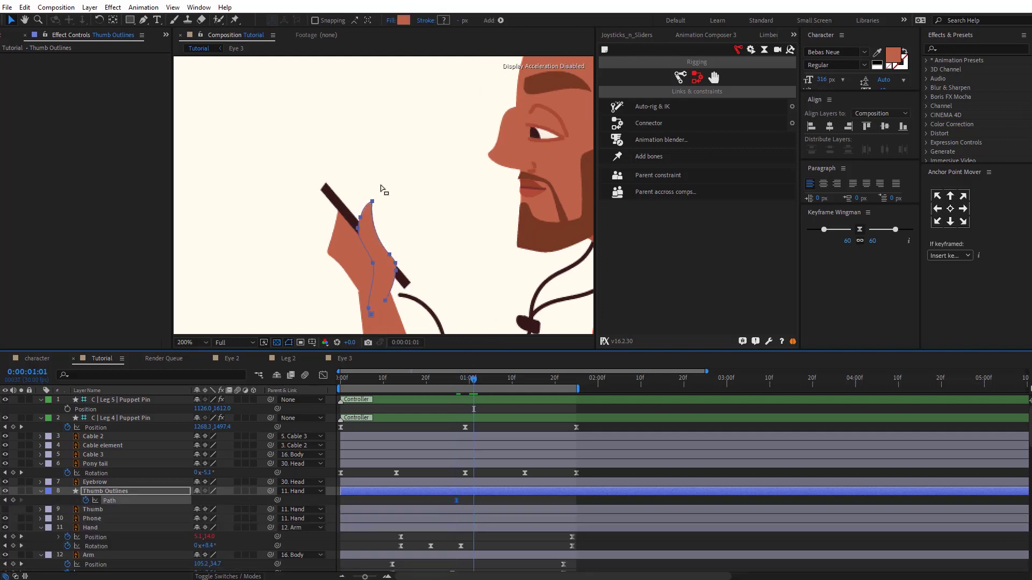
pyautogui.press('.')
pyautogui.moveTo(361, 214); pyautogui.dragTo(397, 211)
# Copy the thumb's first Path keyframe to 0:00:01:06.
pyautogui.click(493, 380)
pyautogui.moveTo(462, 498); pyautogui.dragTo(447, 507)
pyautogui.hotkey('ctrl', 'c')
pyautogui.hotkey('ctrl', 'v')
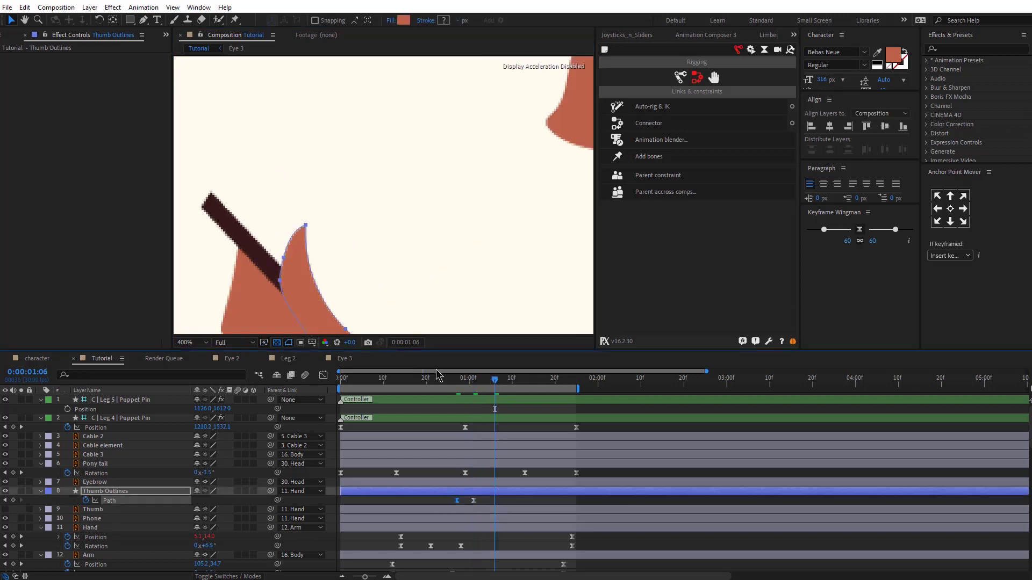
# Repeat the thumb's three Path keyframes starting at 0:00:00:09 and 0:00:01:14, and hide the safe-area guides.
pyautogui.scroll(-2, 410, 205)
pyautogui.moveTo(506, 497); pyautogui.dragTo(439, 510)
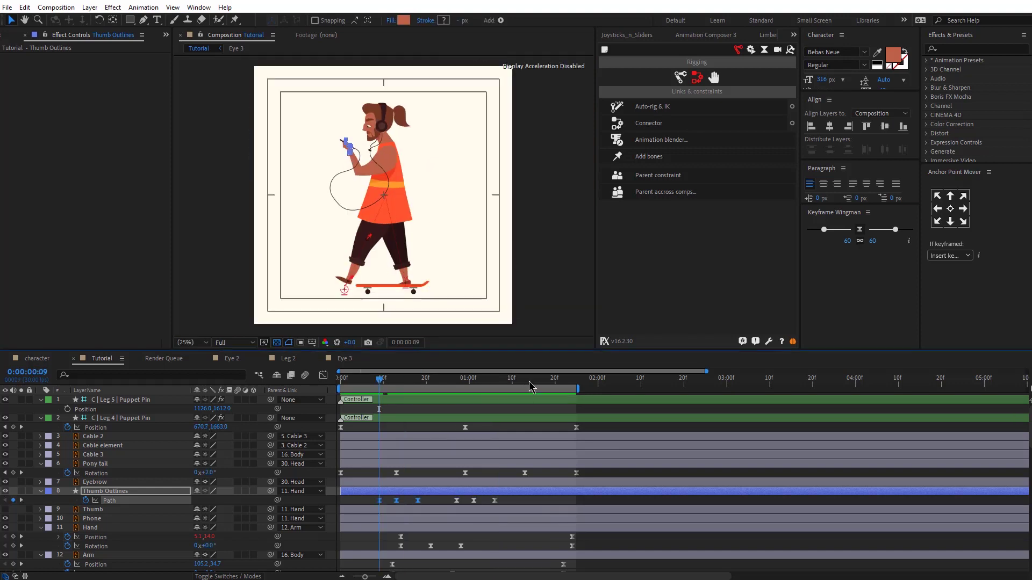
pyautogui.hotkey('ctrl', 'c')
pyautogui.hotkey('ctrl', 'v')
pyautogui.press("'")
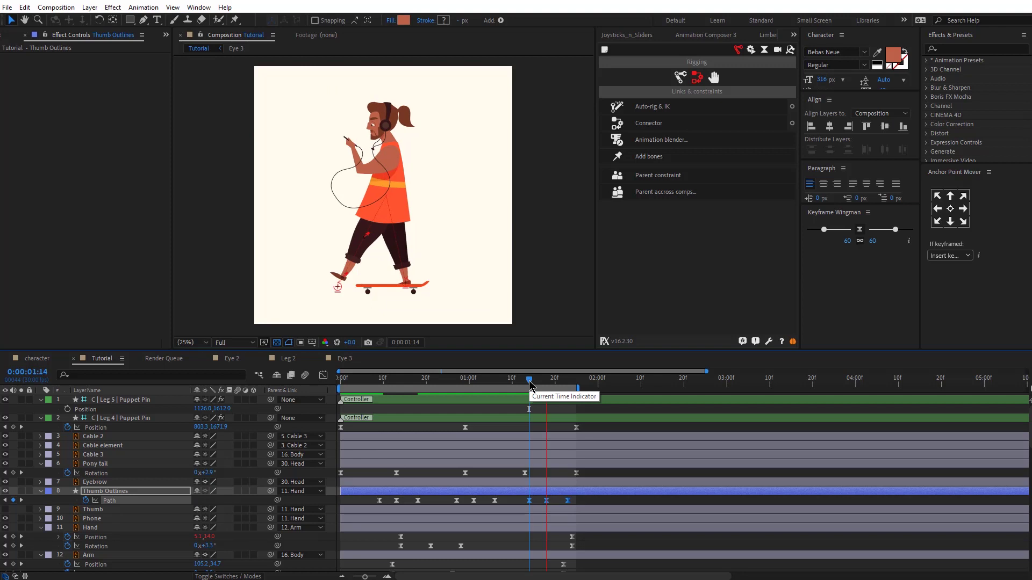
# Create shapes from the Cable 2 vector layer.
pyautogui.rightClick(89, 436)
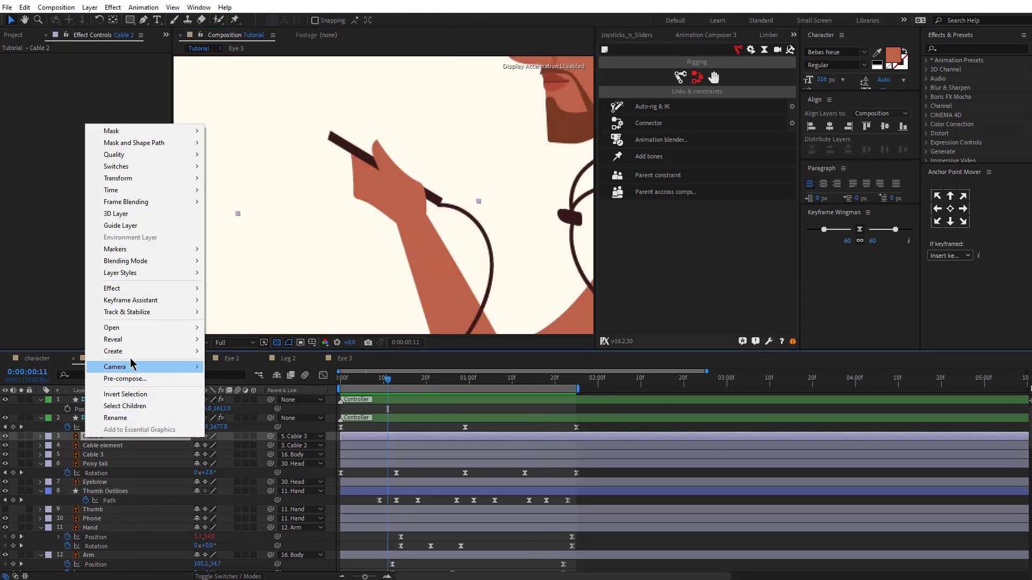
pyautogui.moveTo(131, 354)
pyautogui.click(254, 387)
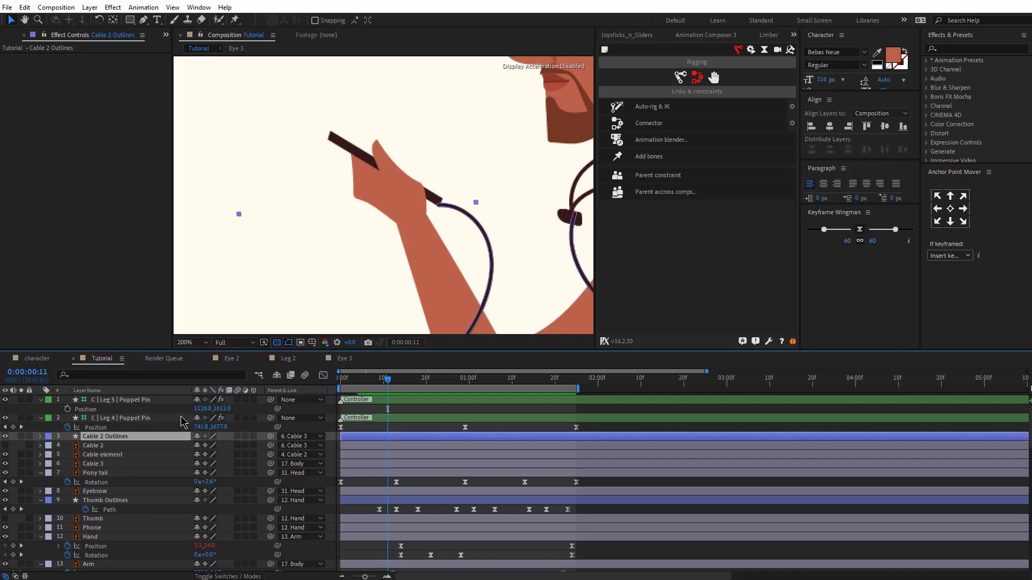
# Delete the original Cable 2 layer and add a Path keyframe to Cable 2 Outlines at 0:00:00:11.
pyautogui.click(92, 445)
pyautogui.press('Delete')
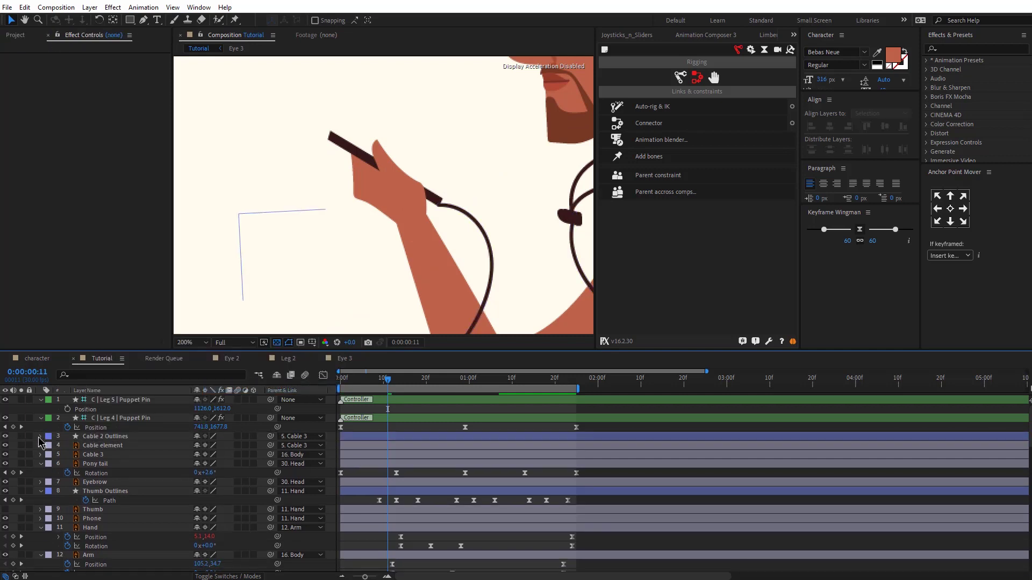
pyautogui.click(40, 437)
pyautogui.click(58, 455)
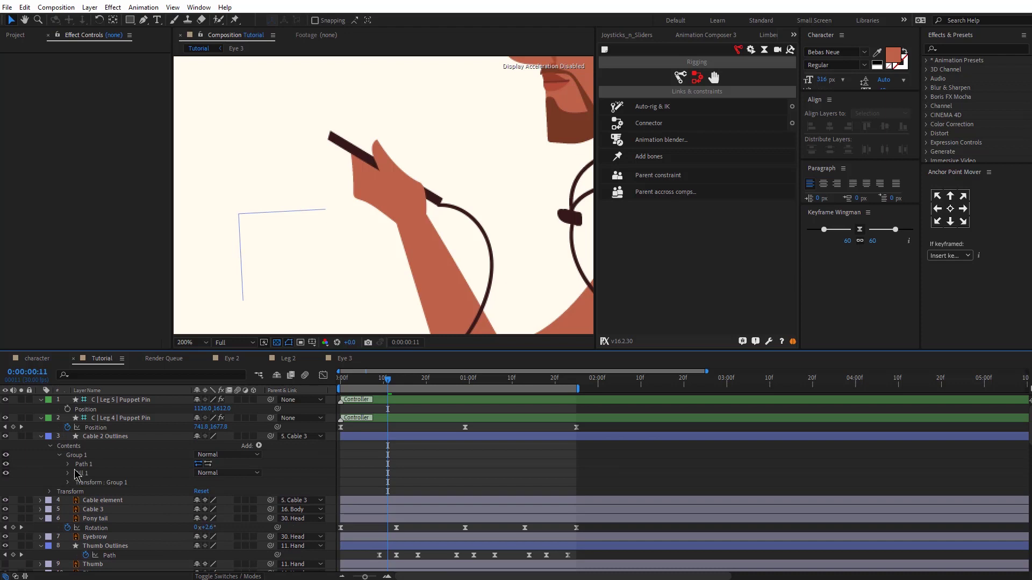
pyautogui.click(68, 464)
pyautogui.click(85, 474)
# Easy-ease the Path keyframe of Cable 2 Outlines and move it to 0:00:00:12.
pyautogui.click(129, 436)
pyautogui.press('u')
pyautogui.click(388, 446)
pyautogui.press('F9')
pyautogui.moveTo(387, 380)
pyautogui.mouseDown()
pyautogui.moveTo(400, 381)
pyautogui.moveTo(392, 382)
pyautogui.mouseUp()
pyautogui.moveTo(387, 446); pyautogui.dragTo(392, 446)
# Copy the cable's Path keyframe near the loop's end and reshape the cable's phone end to follow the phone at 0:00:00:26.
pyautogui.click(413, 224)
pyautogui.click(421, 436)
pyautogui.click(437, 207)
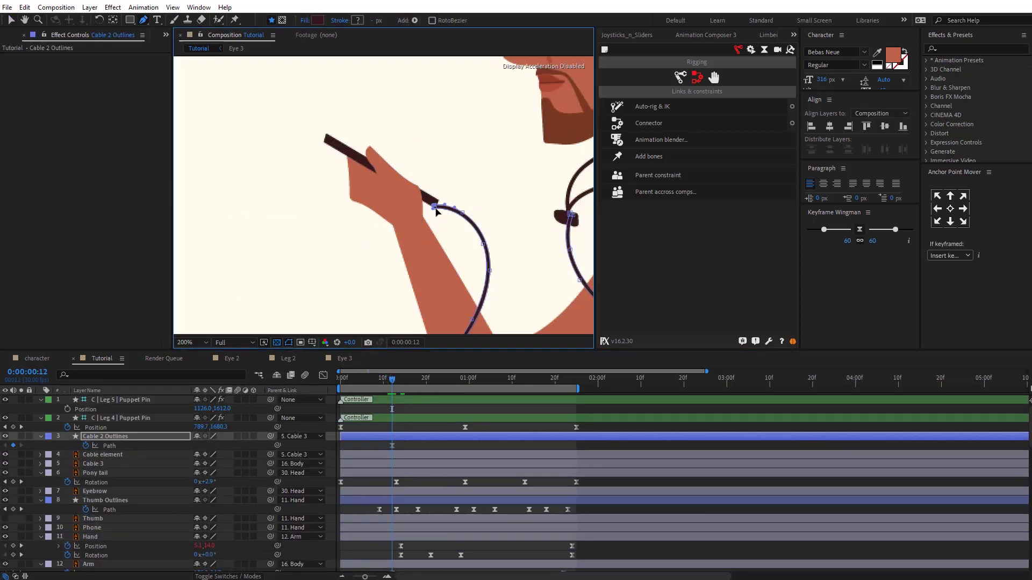
pyautogui.scroll(1, 451, 209)
pyautogui.moveTo(490, 218); pyautogui.dragTo(489, 214)
pyautogui.scroll(-1, 462, 435)
pyautogui.click(452, 379)
pyautogui.moveTo(478, 161); pyautogui.dragTo(581, 156)
pyautogui.moveTo(391, 232)
pyautogui.mouseDown()
pyautogui.moveTo(383, 223)
pyautogui.moveTo(407, 222)
pyautogui.moveTo(396, 229)
pyautogui.mouseUp()
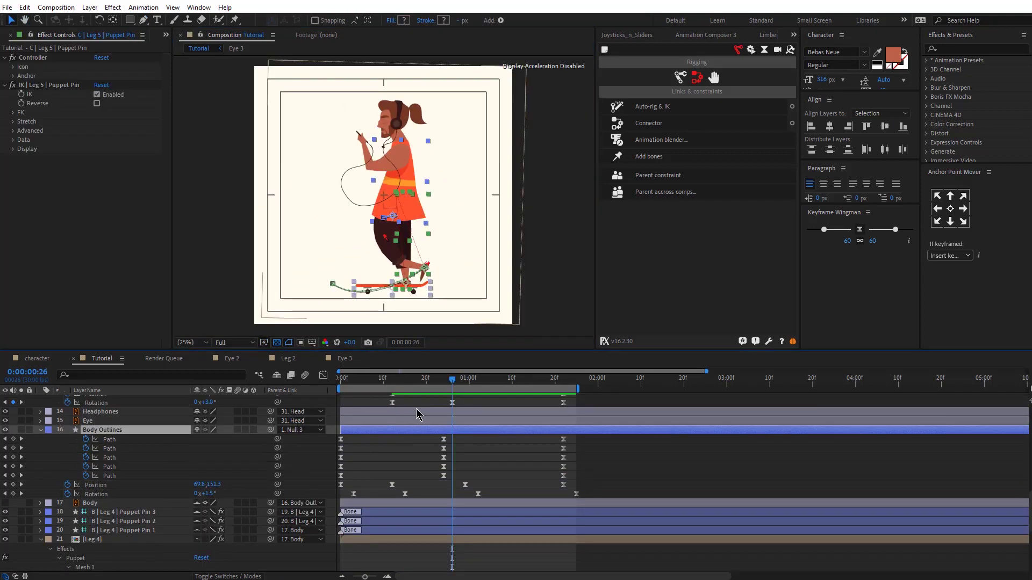
# Set a Position keyframe on Null 3 at 0:00:00:00.
pyautogui.scroll(6, 416, 409)
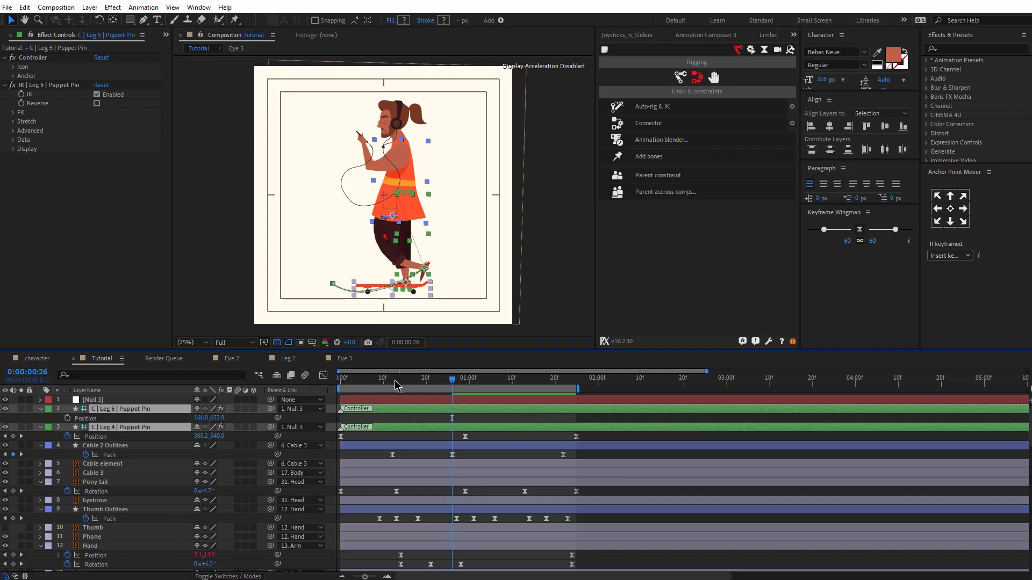
pyautogui.moveTo(394, 381); pyautogui.dragTo(271, 398)
pyautogui.click(344, 400)
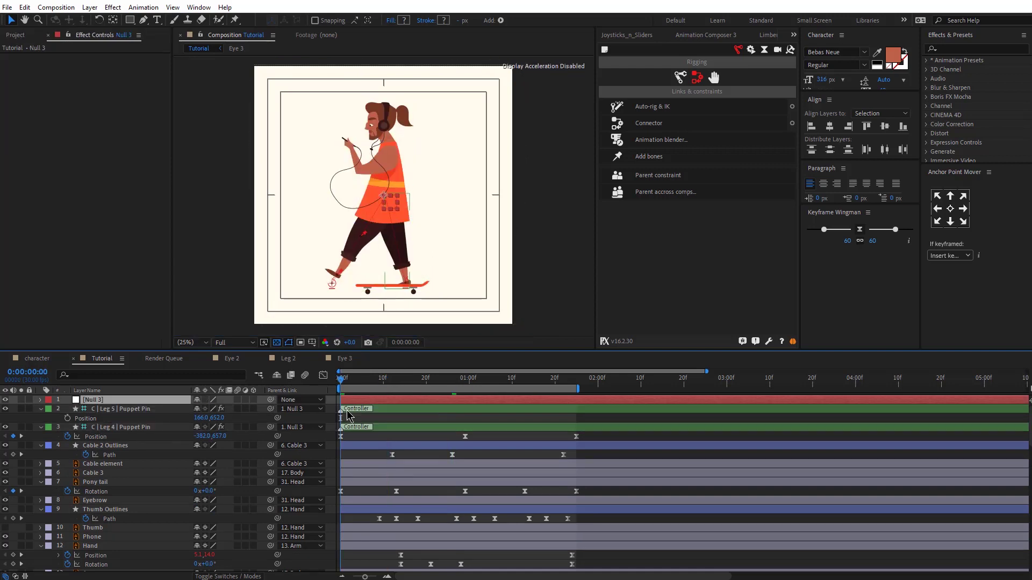
pyautogui.press('p')
pyautogui.click(67, 409)
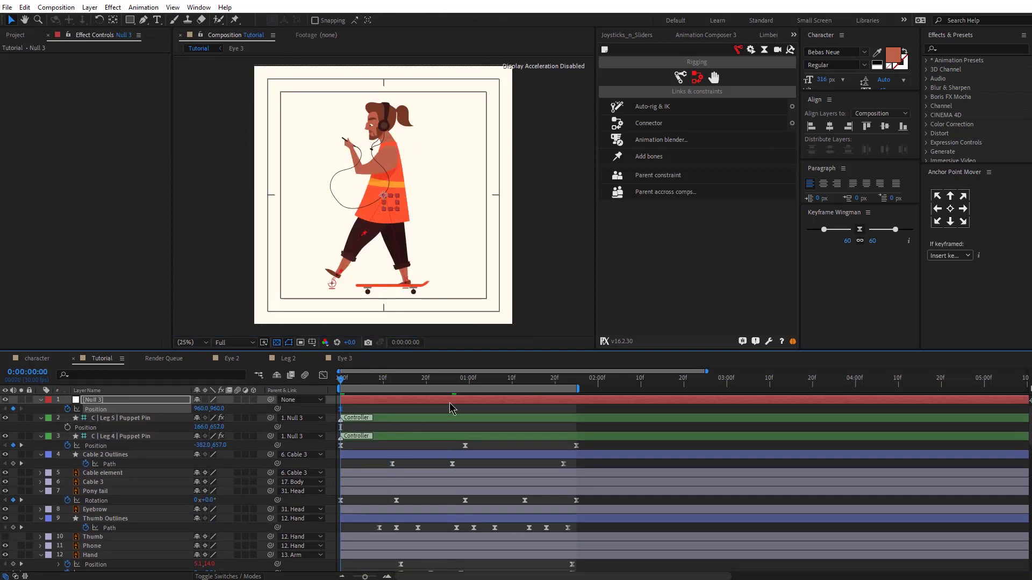
# Repeat Null 3's starting Position at the work area's end and shift its X position at 0:00:00:28.
pyautogui.click(576, 378)
pyautogui.click(13, 409)
pyautogui.moveTo(477, 384); pyautogui.dragTo(463, 388)
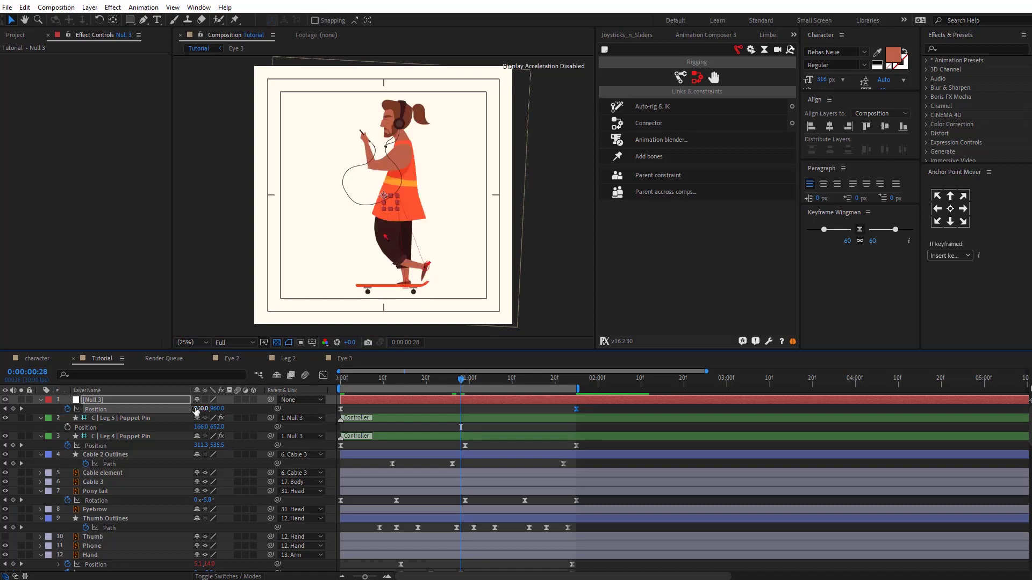
pyautogui.moveTo(201, 409); pyautogui.dragTo(234, 402)
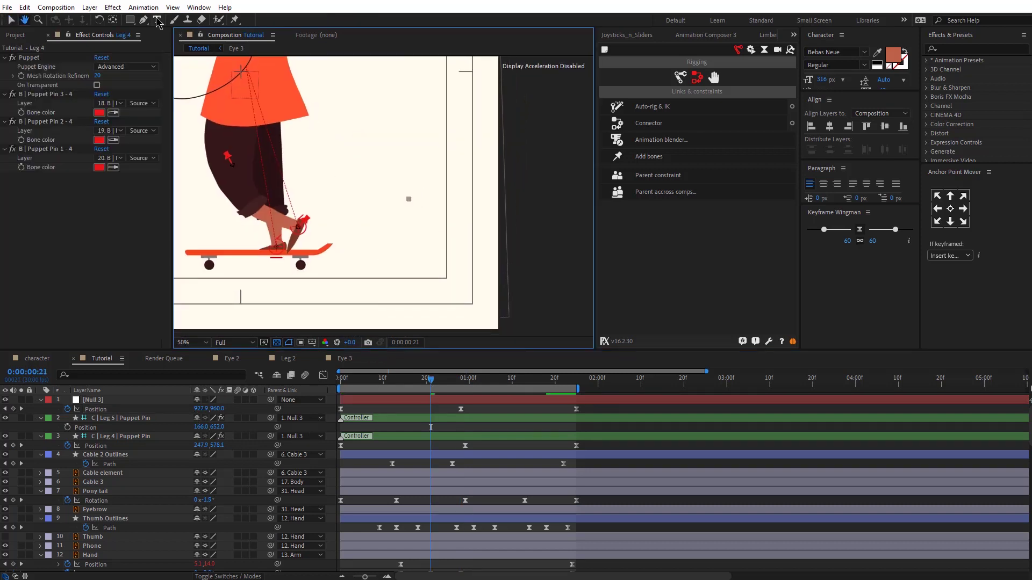
# Draw a short horizontal line with the Pen tool in the empty area behind the character's legs.
pyautogui.press('g')
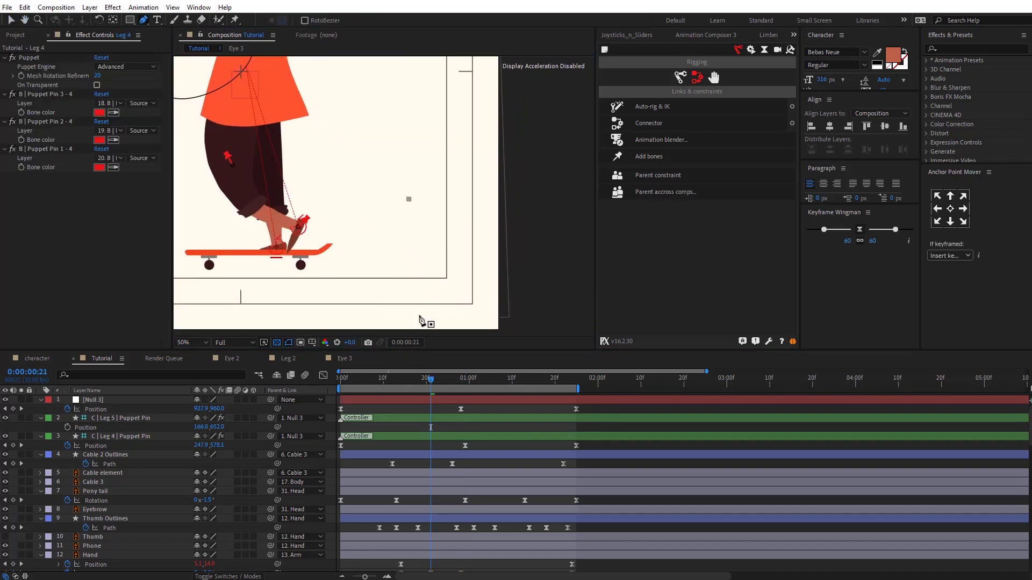
pyautogui.click(353, 186)
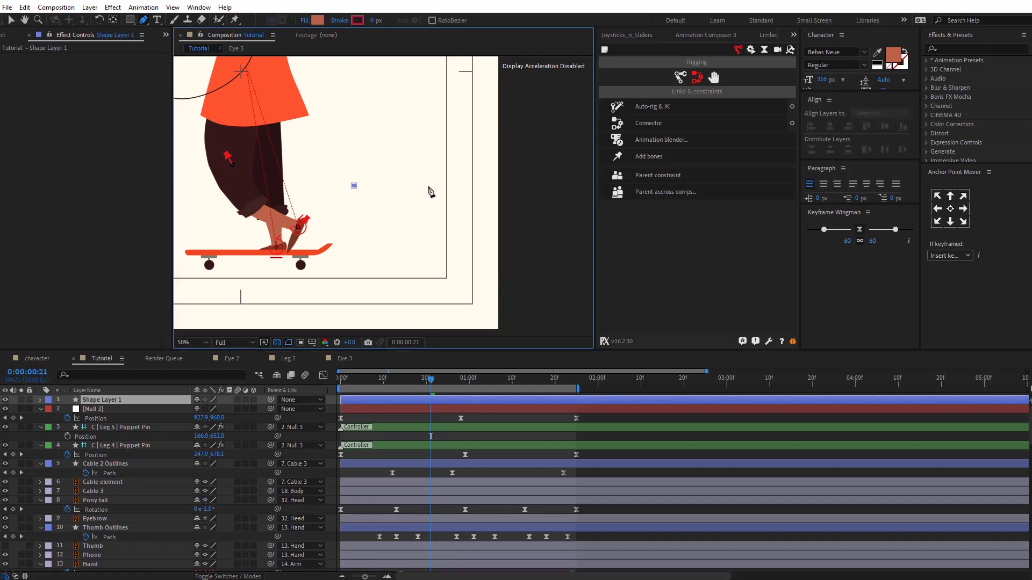
pyautogui.click(452, 185)
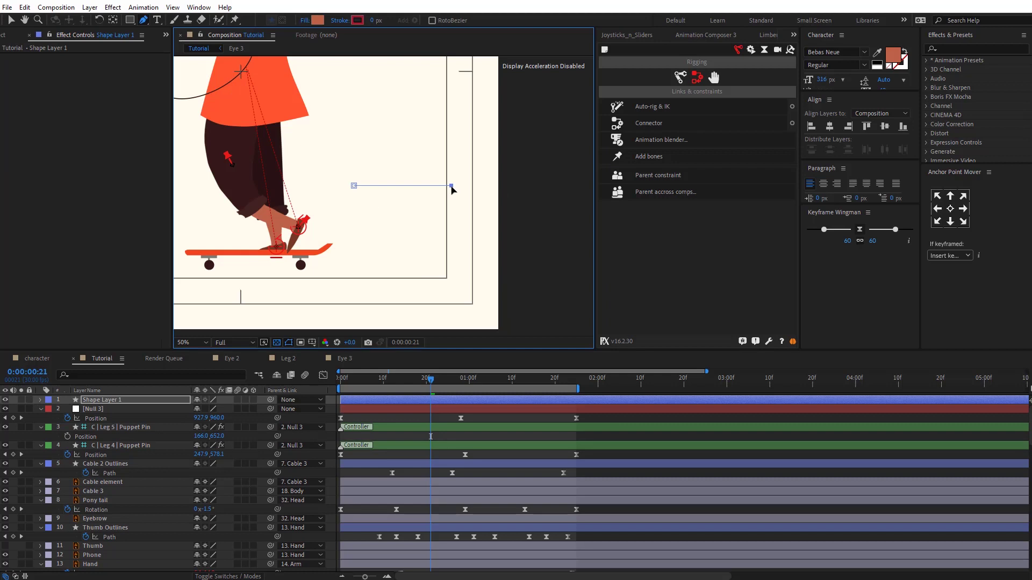
# Set the line's stroke to dark brown 351A1A with a width of 4 px.
pyautogui.click(357, 20)
pyautogui.click(968, 292)
pyautogui.click(239, 171)
pyautogui.click(986, 240)
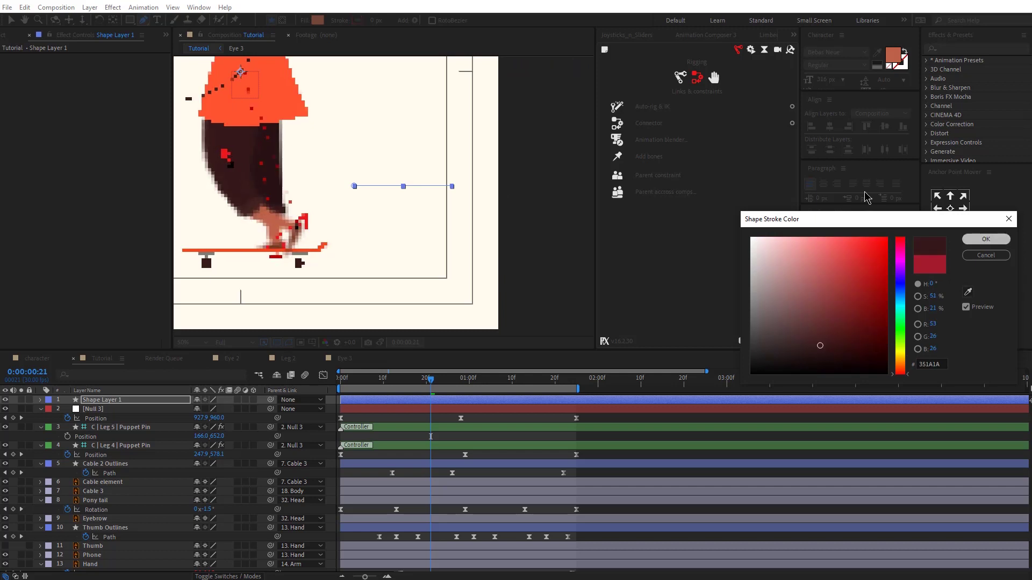
pyautogui.click(374, 22)
pyautogui.press('Return')
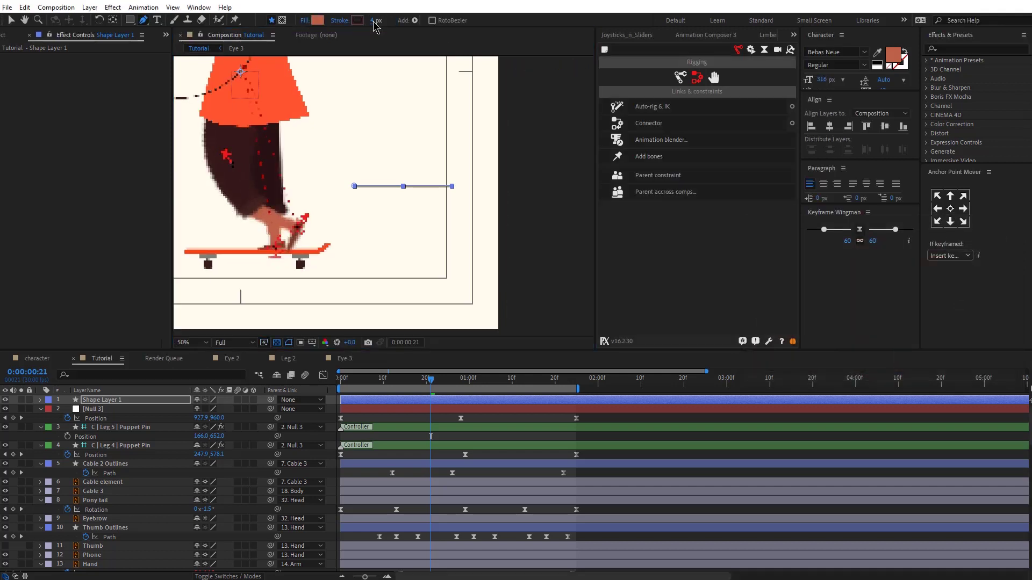
pyautogui.click(413, 420)
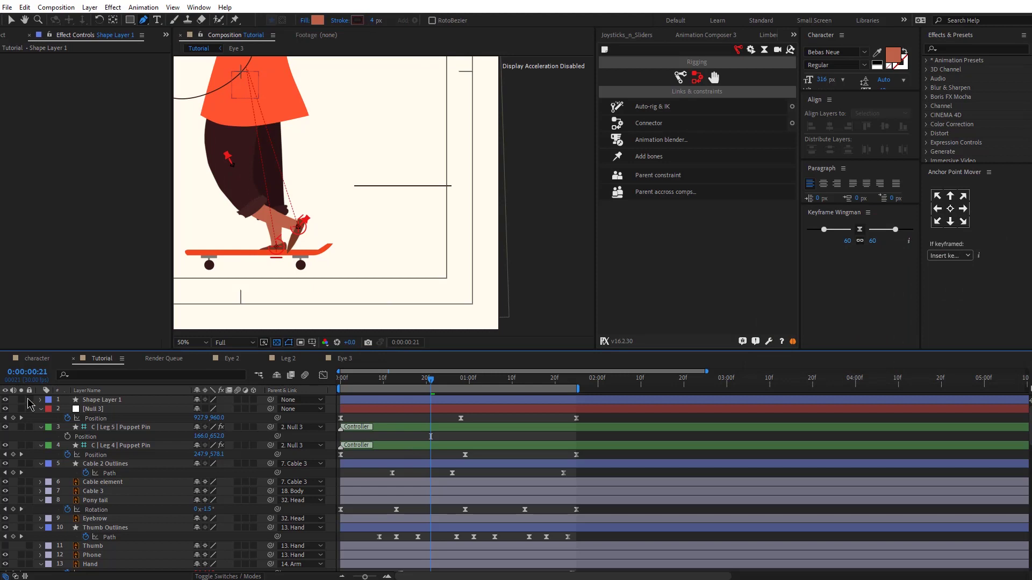
# Add Trim Paths to Shape Layer 1 and animate End from 0% at 0:00:00:21 to 100%.
pyautogui.click(40, 400)
pyautogui.click(50, 410)
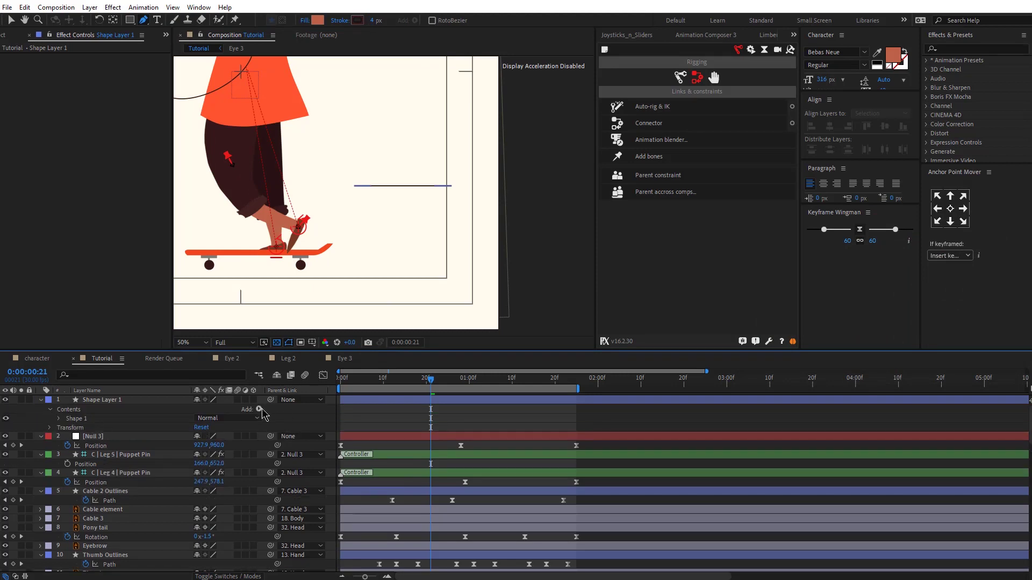
pyautogui.click(258, 409)
pyautogui.click(301, 571)
pyautogui.click(58, 428)
pyautogui.click(77, 446)
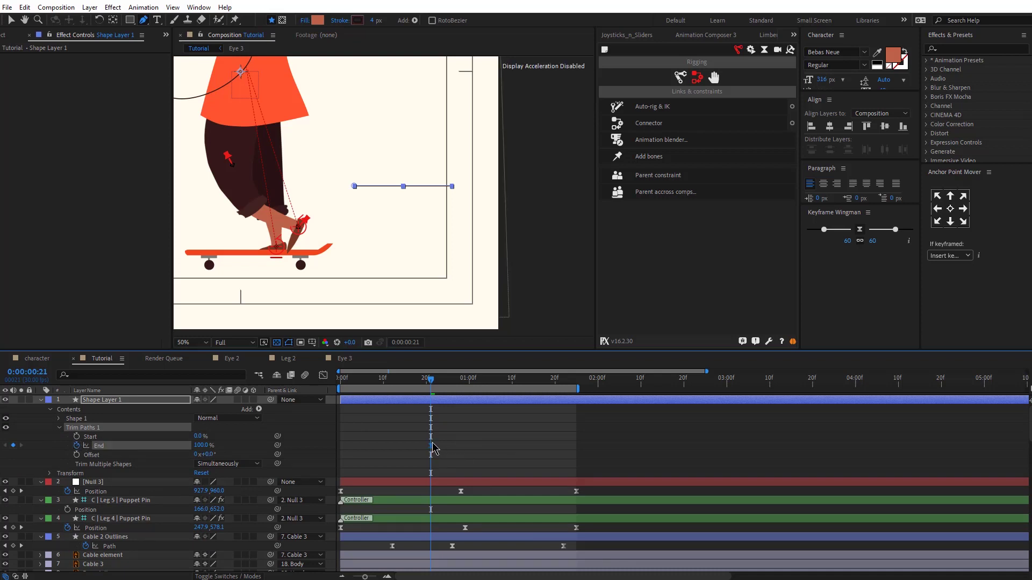
pyautogui.moveTo(470, 449); pyautogui.dragTo(510, 450)
pyautogui.moveTo(200, 446); pyautogui.dragTo(172, 446)
# Animate the Trim Paths Start from 0% to 100% at 0:00:01:14, starting slightly after the End animation.
pyautogui.click(77, 436)
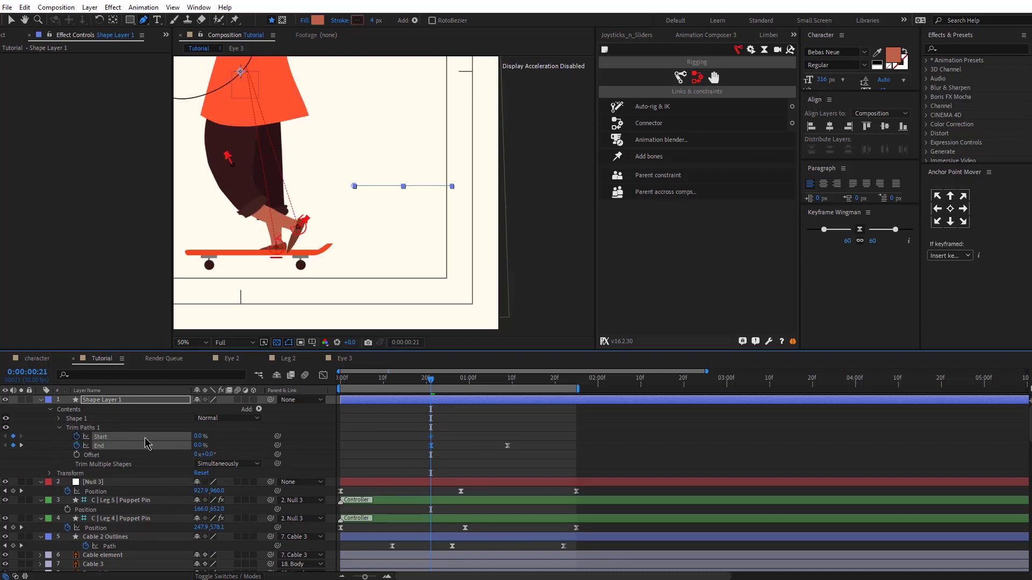
pyautogui.moveTo(432, 437); pyautogui.dragTo(458, 437)
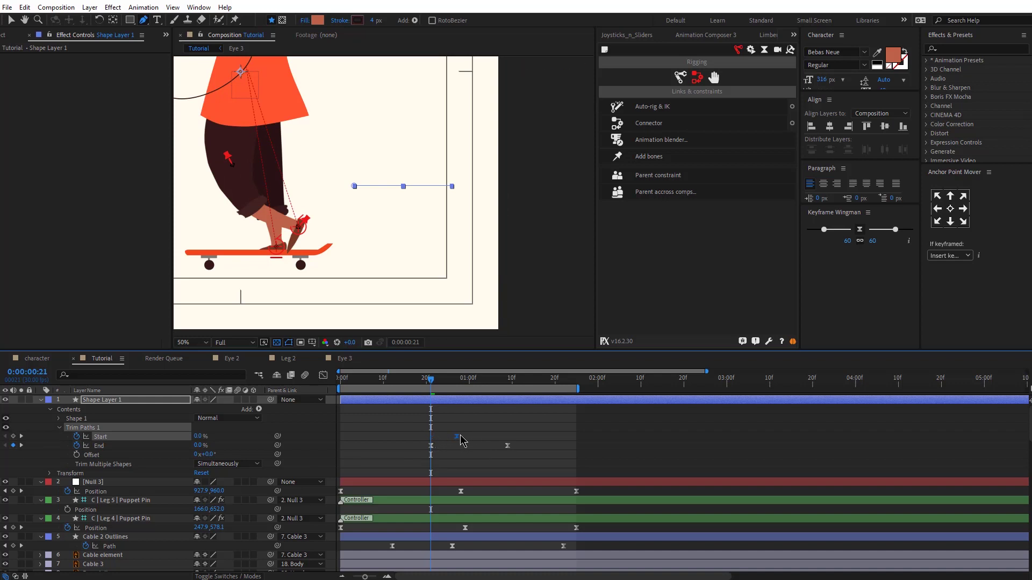
pyautogui.click(529, 385)
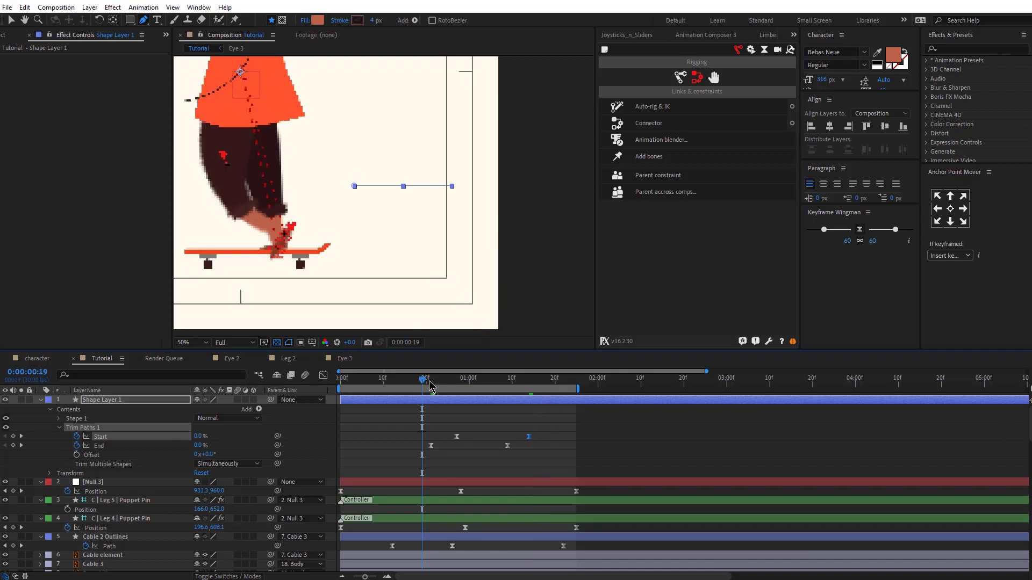
# Trim Shape Layer 1 so that it runs only from 0:00:00:21 to 0:00:01:14.
pyautogui.moveTo(341, 400); pyautogui.dragTo(431, 399)
pyautogui.hotkey('ctrl', 'shift', 'd')
pyautogui.press('Delete')
pyautogui.click(498, 401)
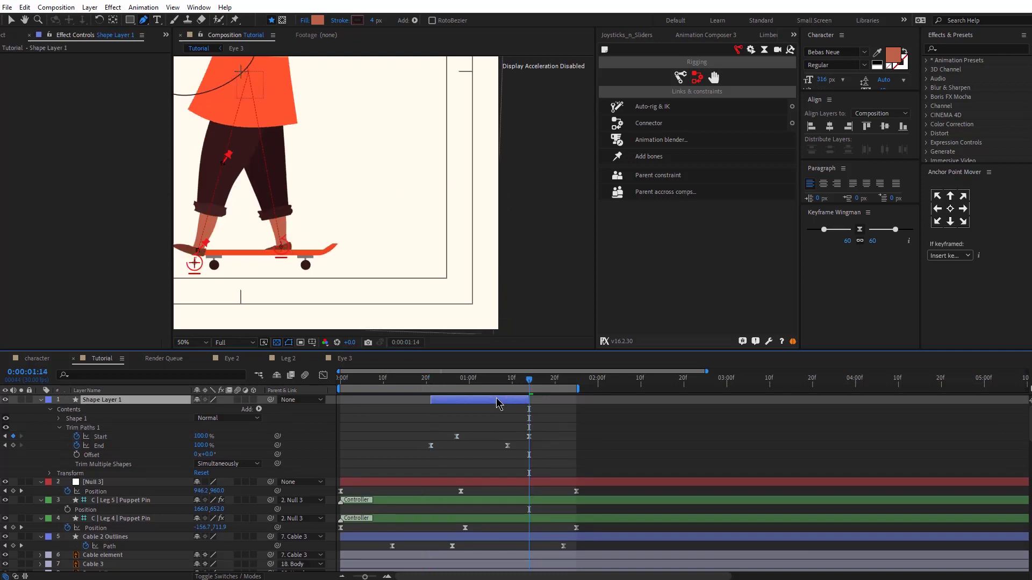
# Duplicate Shape Layer 1, reposition the copied line in the composition and offset its start slightly in time.
pyautogui.hotkey('ctrl', 'd')
pyautogui.moveTo(499, 401); pyautogui.dragTo(550, 401)
pyautogui.press('v')
pyautogui.moveTo(396, 186); pyautogui.dragTo(389, 194)
pyautogui.moveTo(504, 401); pyautogui.dragTo(461, 407)
# Duplicate the speed line again as Shape Layer 3, reposition it lower and start it slightly later.
pyautogui.hotkey('ctrl', 'd')
pyautogui.moveTo(393, 194); pyautogui.dragTo(402, 204)
pyautogui.moveTo(511, 400); pyautogui.dragTo(527, 401)
pyautogui.click(422, 380)
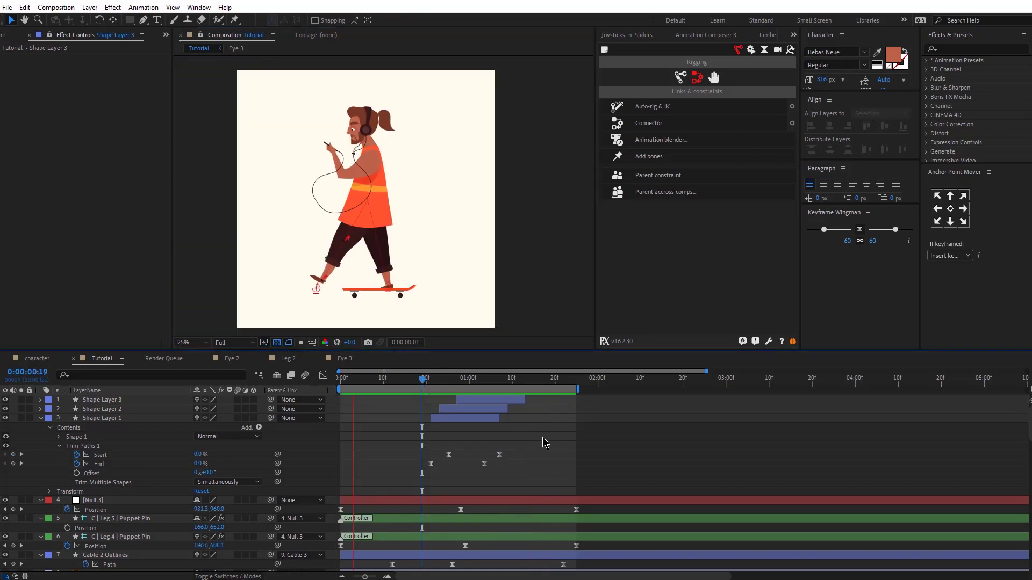